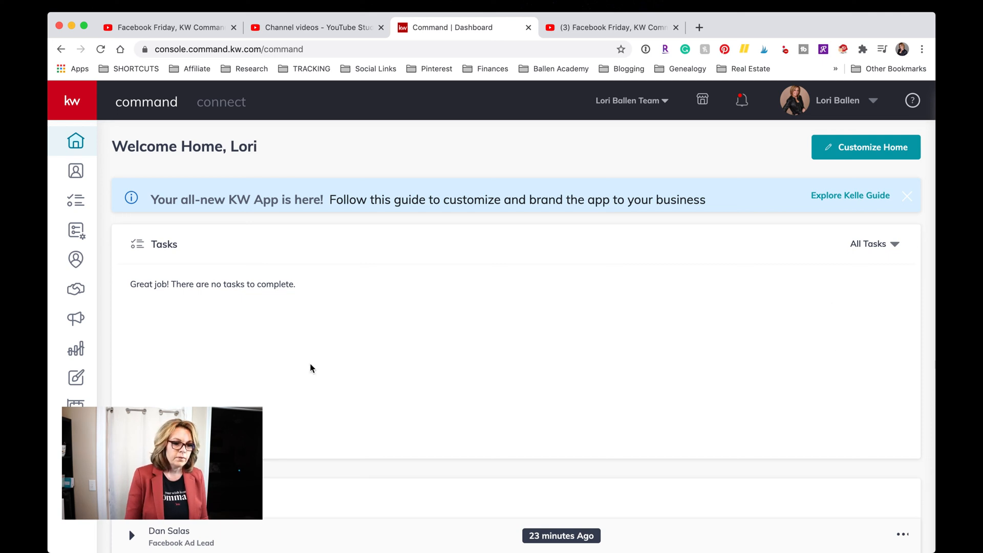
Open the Campaigns dashboard showing $15.73 total spend and 5% lead-to-goal progress.
left_click(790, 448)
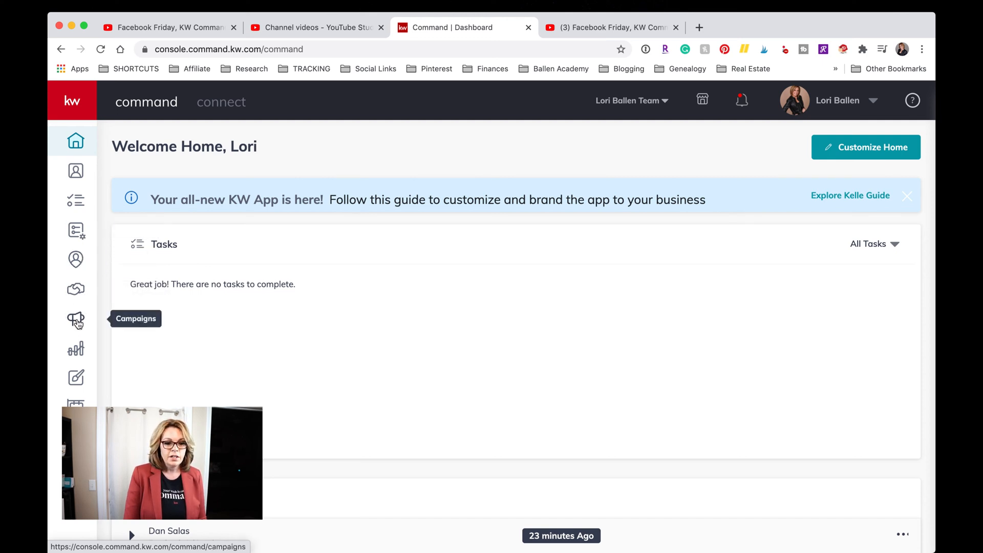
left_click(77, 322)
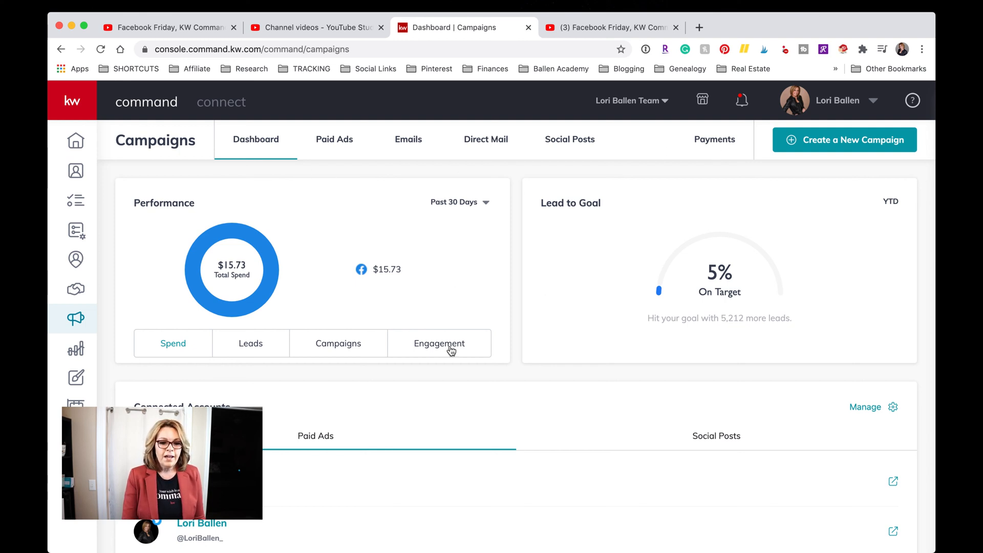
scroll(450, 349, "down", 1)
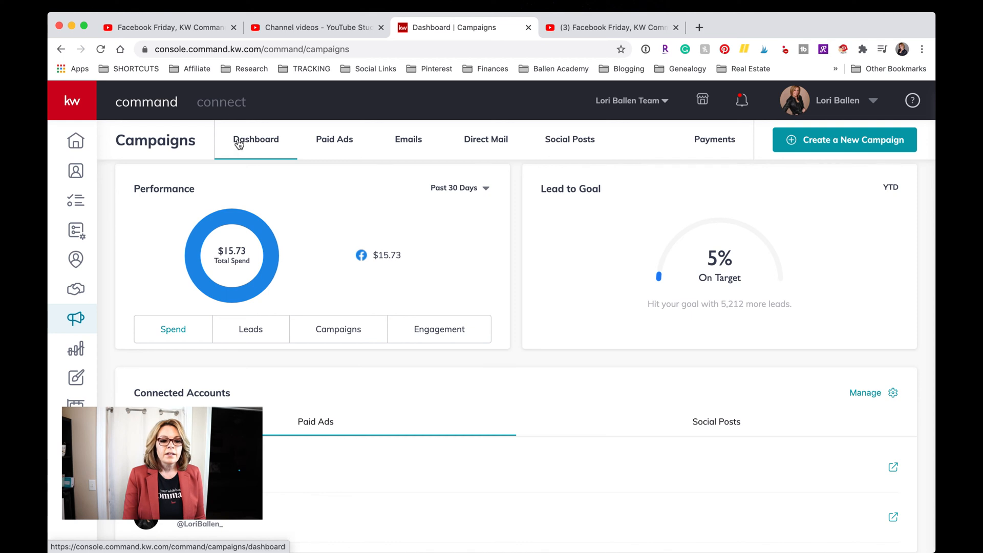
Show the Paid Ads list of 29 campaigns with impressions, leads captured and spend.
left_click(335, 149)
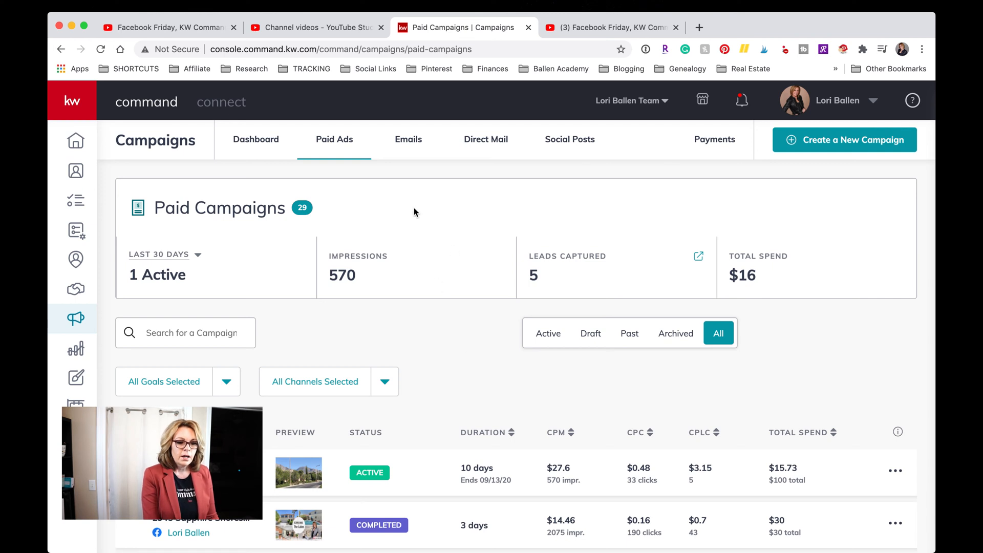
scroll(543, 191, "down", 1)
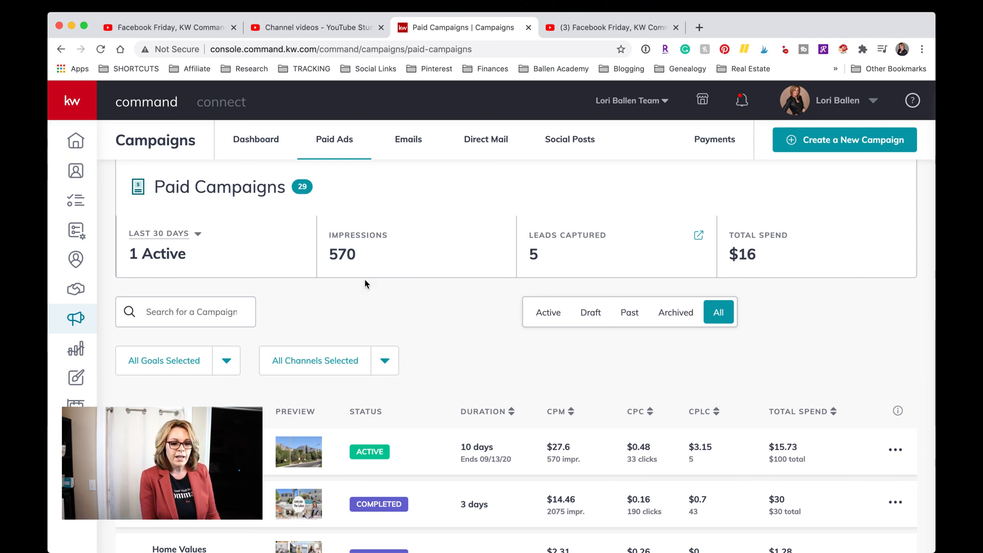
scroll(365, 279, "down", 3)
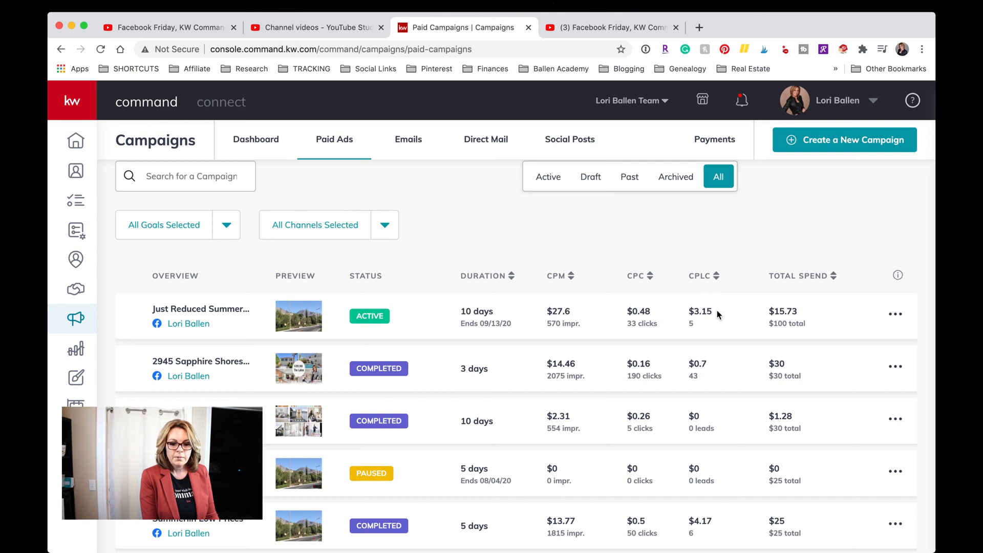
scroll(482, 409, "down", 1)
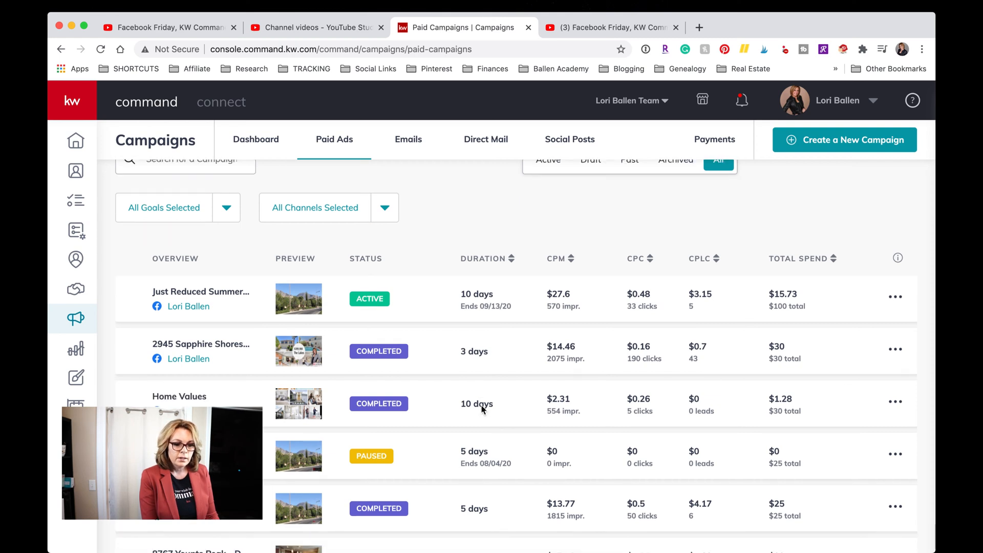
scroll(483, 409, "up", 2)
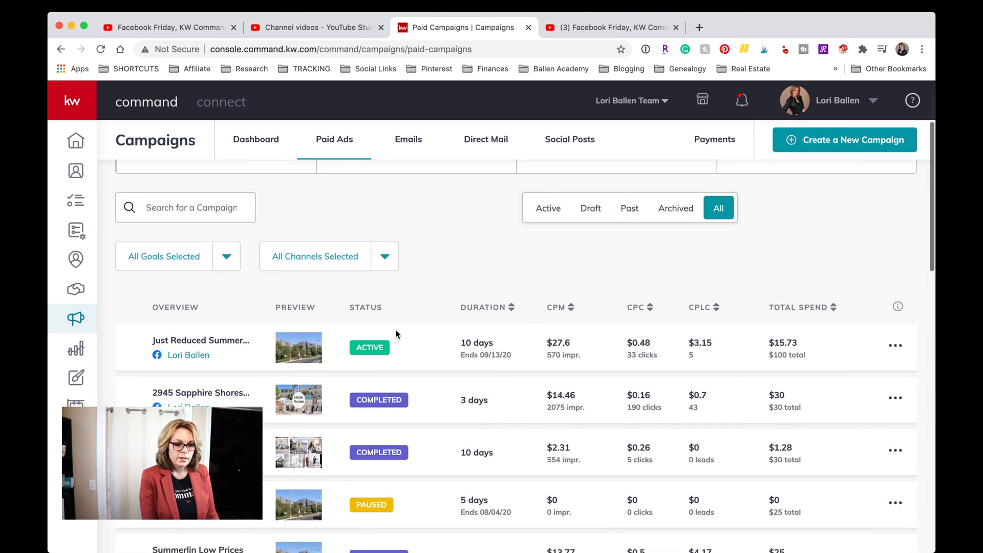
left_click(186, 357)
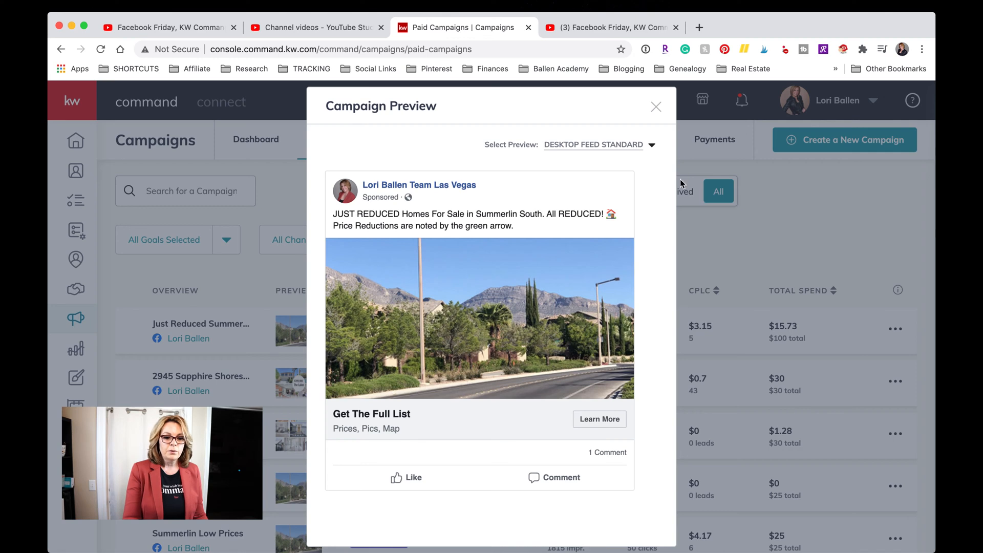
triple_click(509, 171)
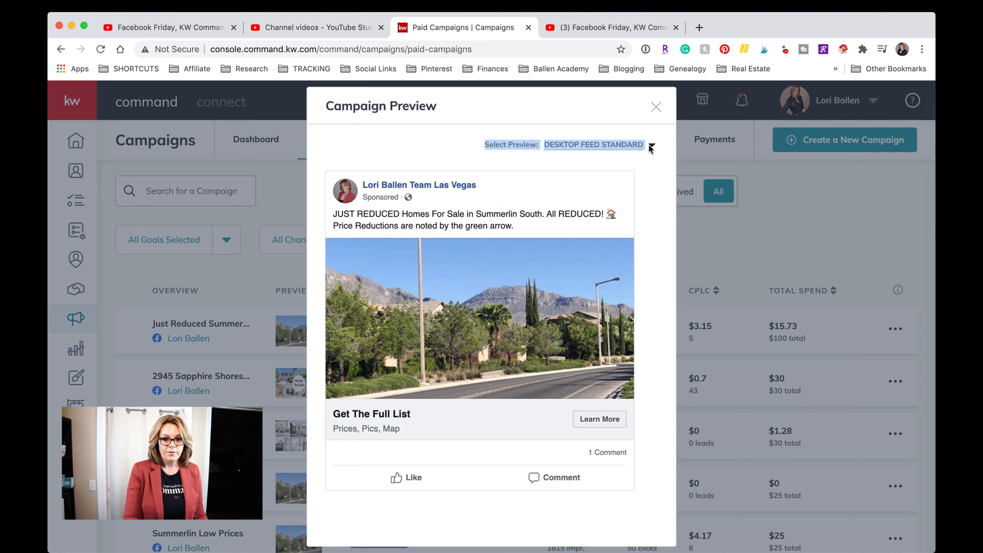
left_click(656, 107)
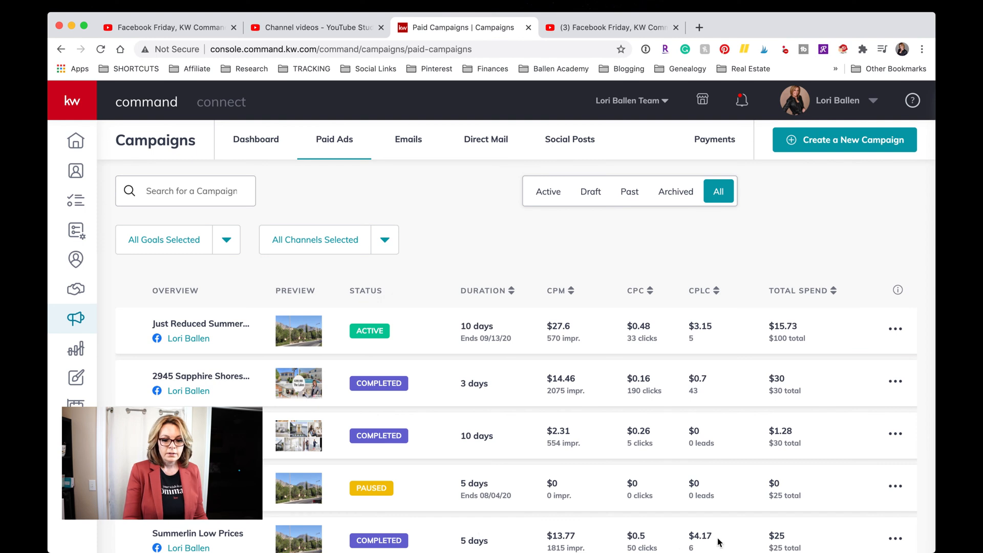
left_click(706, 531)
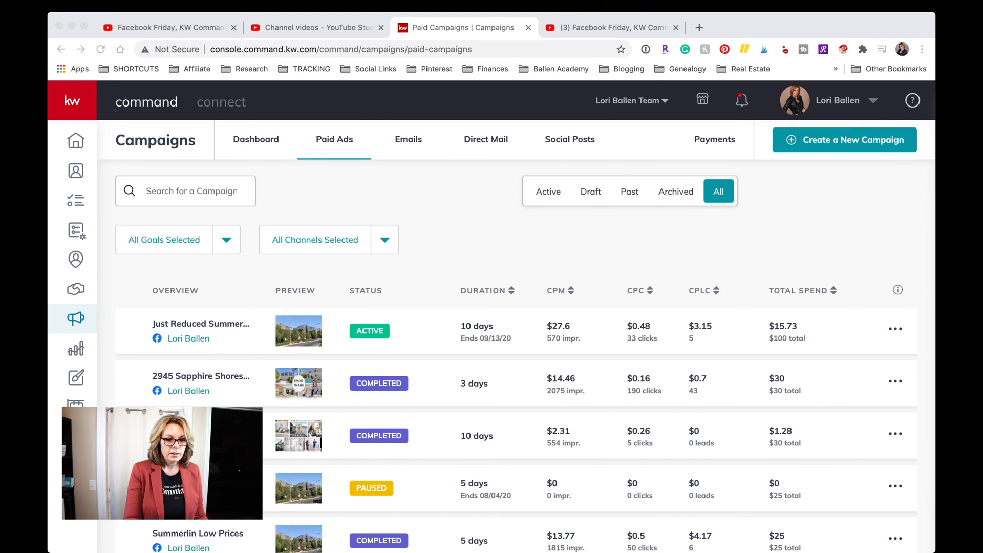
left_click(458, 337)
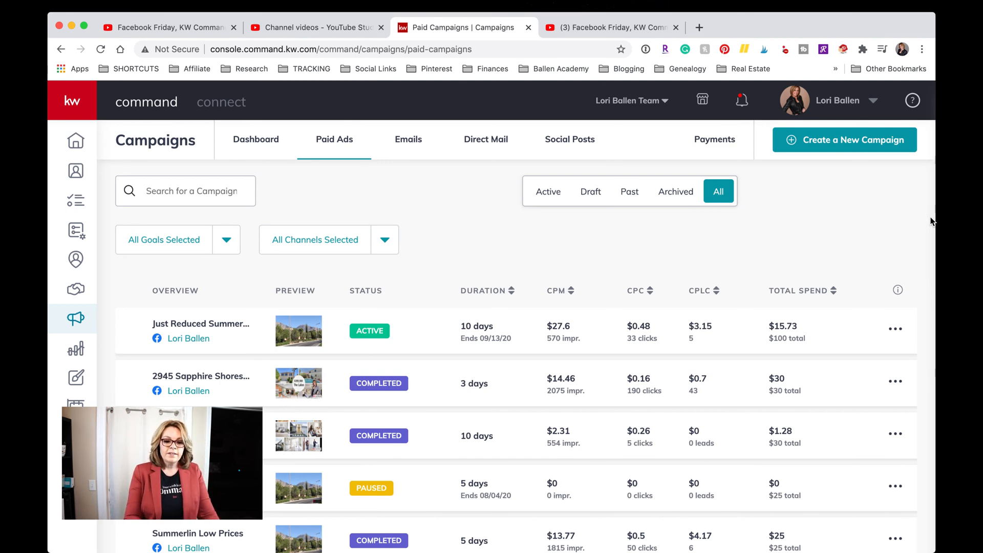
scroll(547, 191, "down", 3)
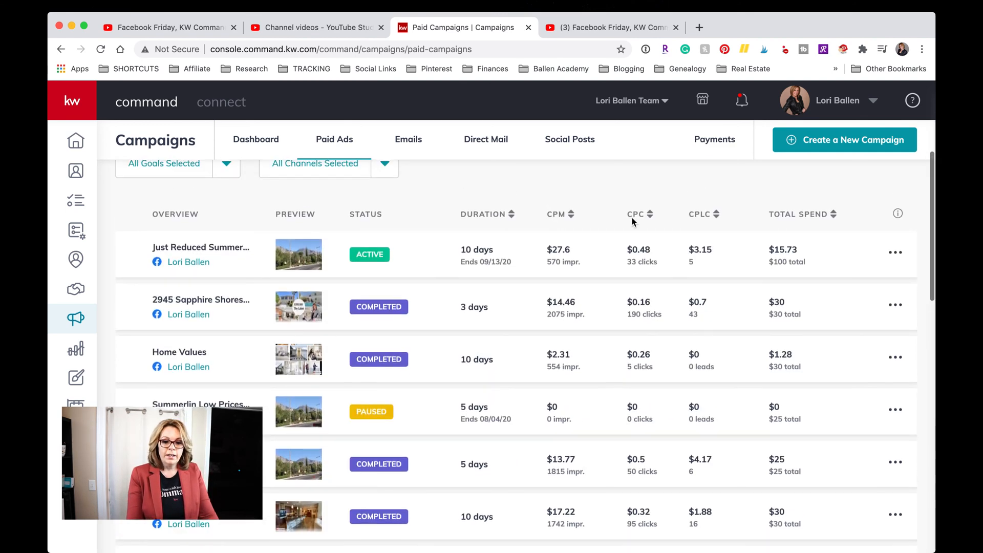
scroll(717, 226, "down", 1)
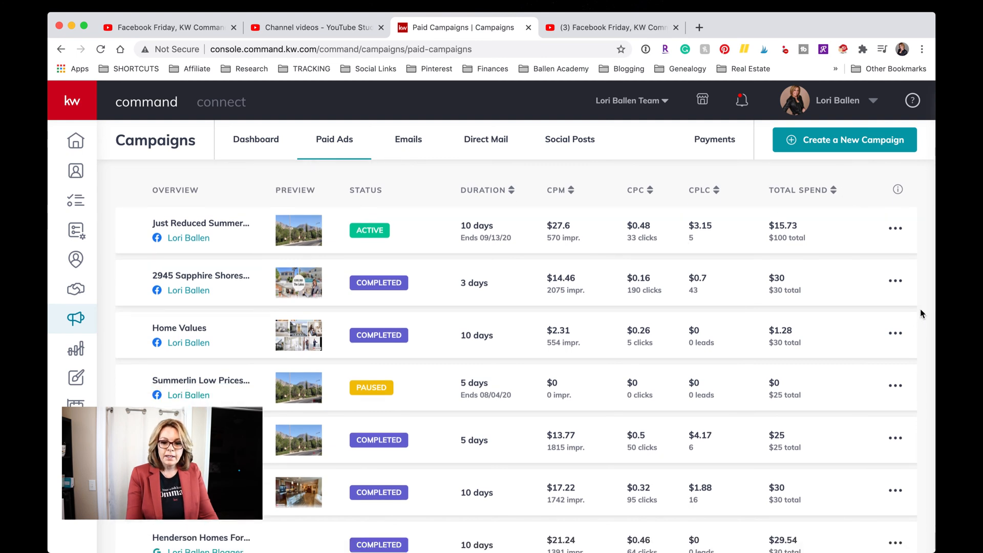
left_click(872, 380)
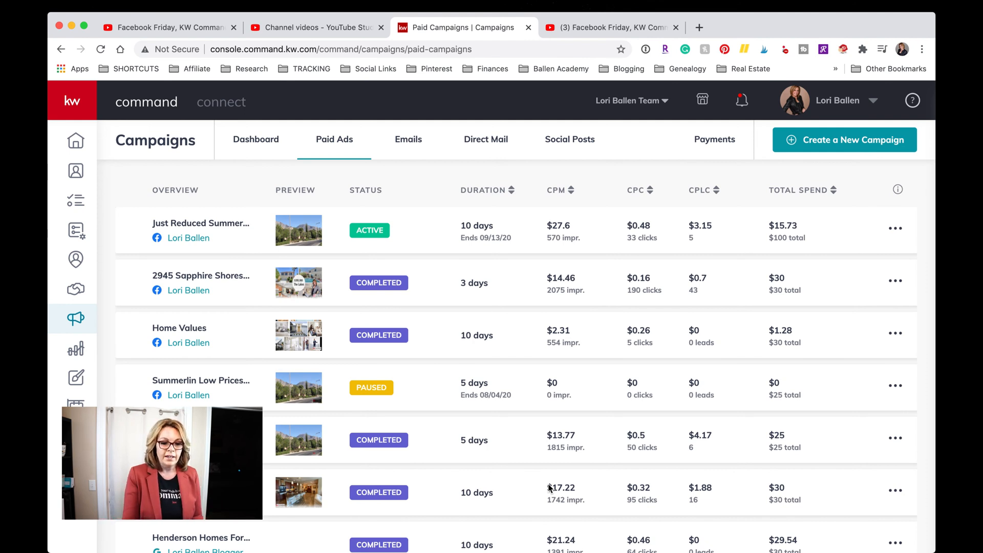
scroll(526, 371, "down", 3)
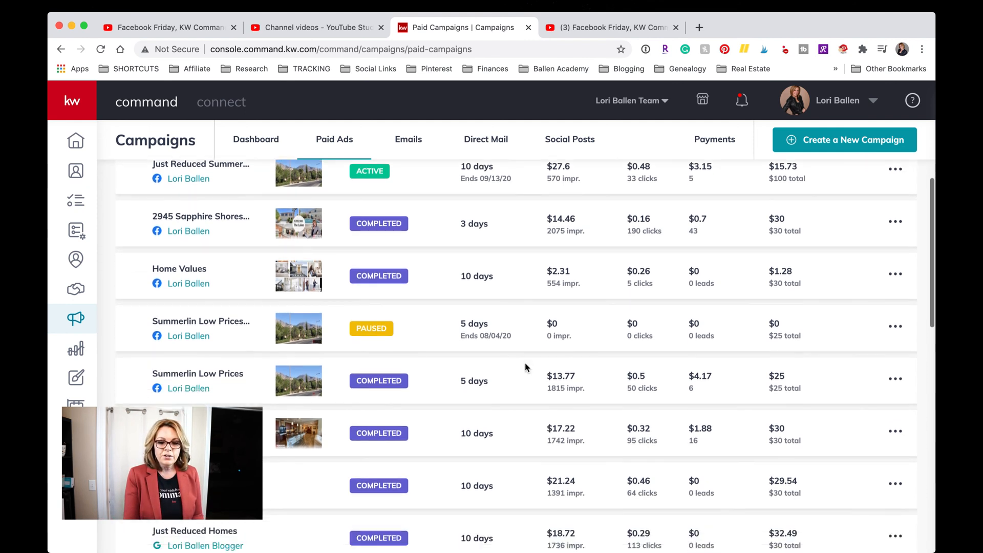
scroll(527, 368, "down", 1)
scroll(526, 369, "up", 1)
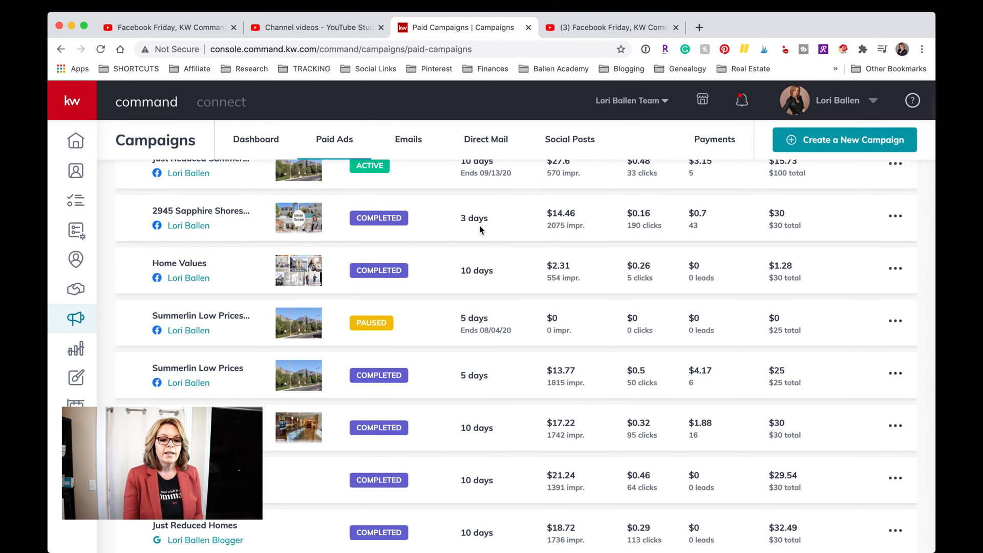
scroll(479, 225, "down", 1)
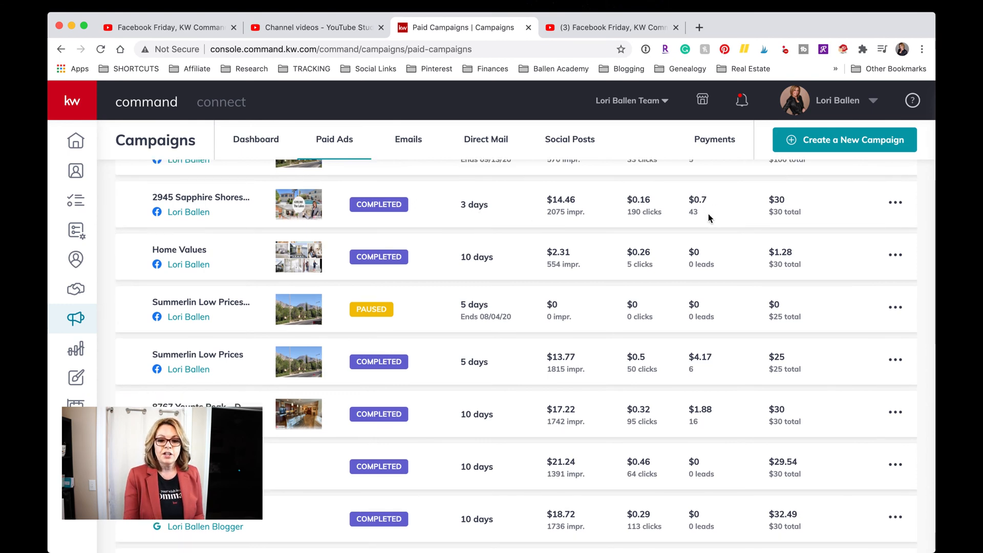
scroll(714, 213, "up", 3)
scroll(715, 215, "down", 2)
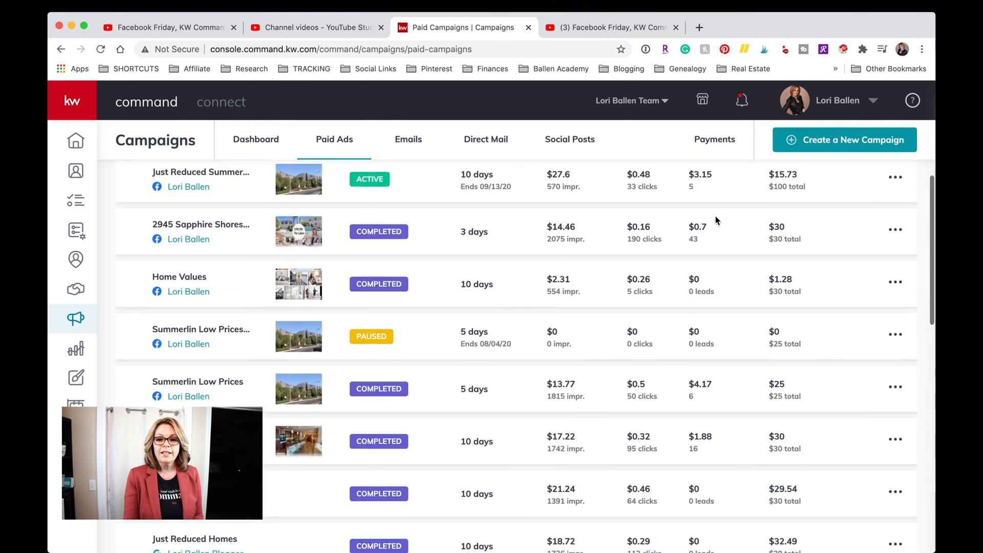
scroll(716, 220, "down", 1)
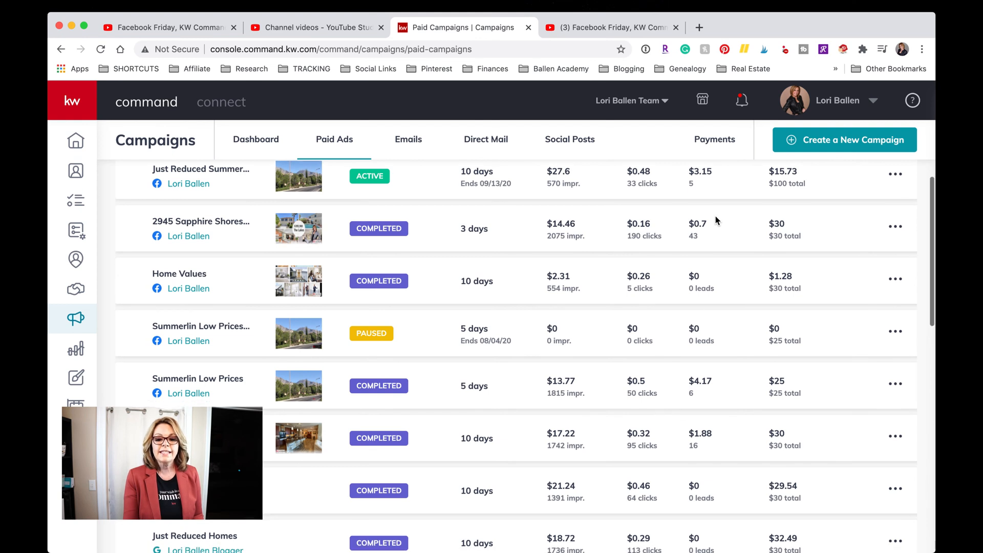
scroll(716, 220, "down", 1)
scroll(716, 221, "up", 1)
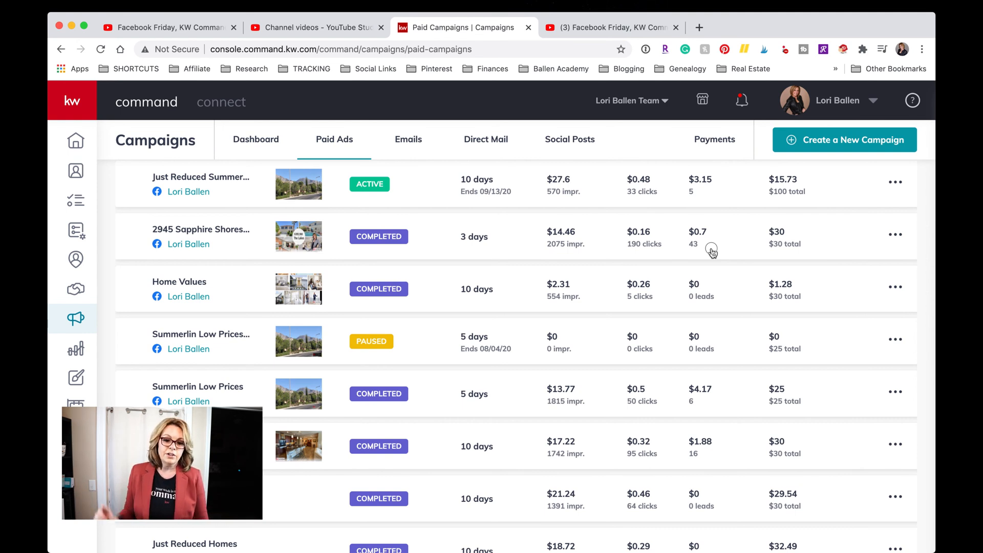
left_click_drag(712, 250, 633, 132)
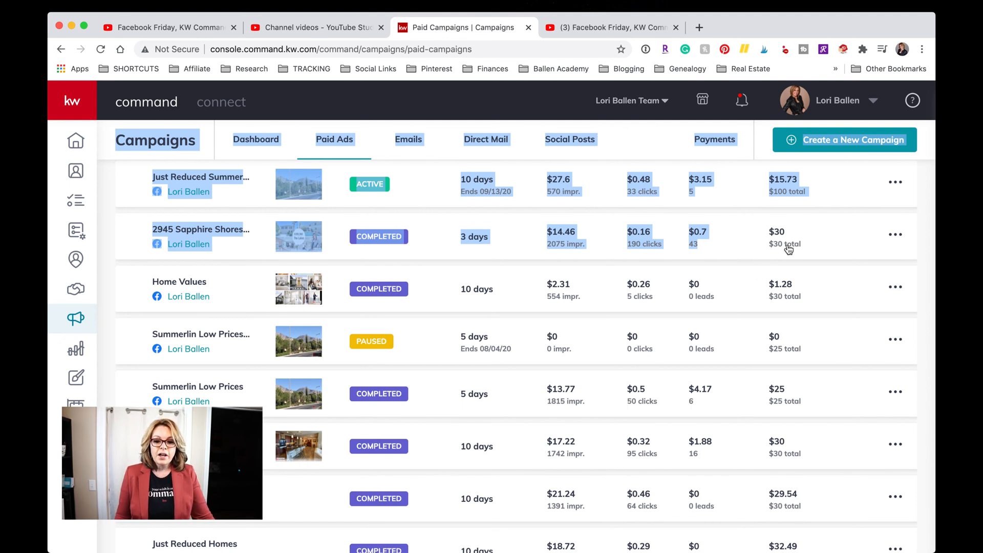
left_click(835, 209)
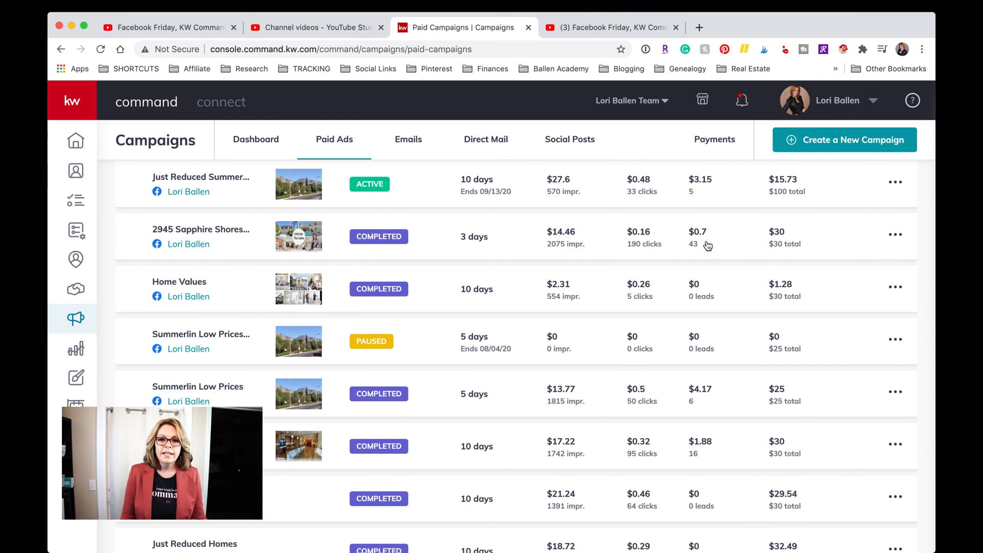
scroll(728, 248, "down", 1)
scroll(730, 236, "down", 1)
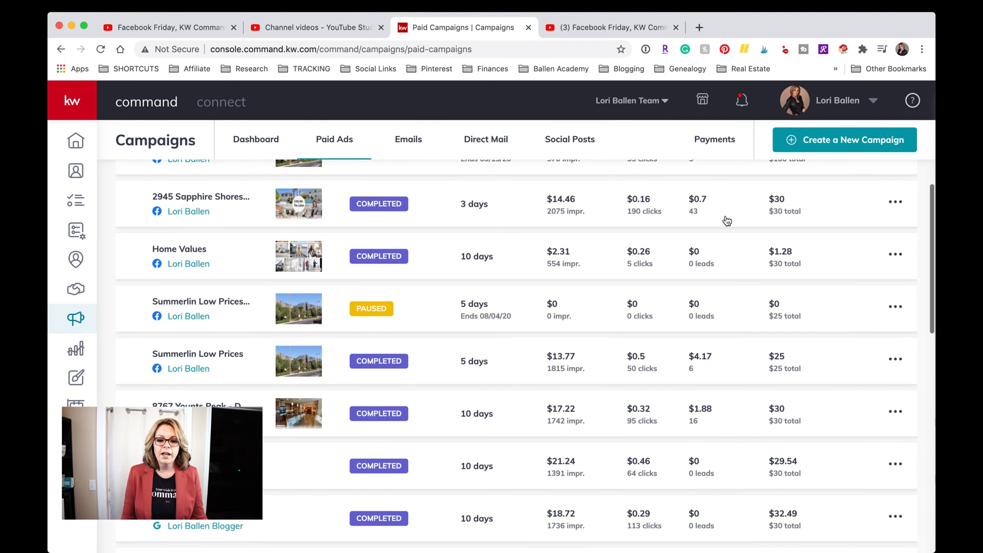
scroll(728, 220, "down", 1)
scroll(727, 220, "up", 1)
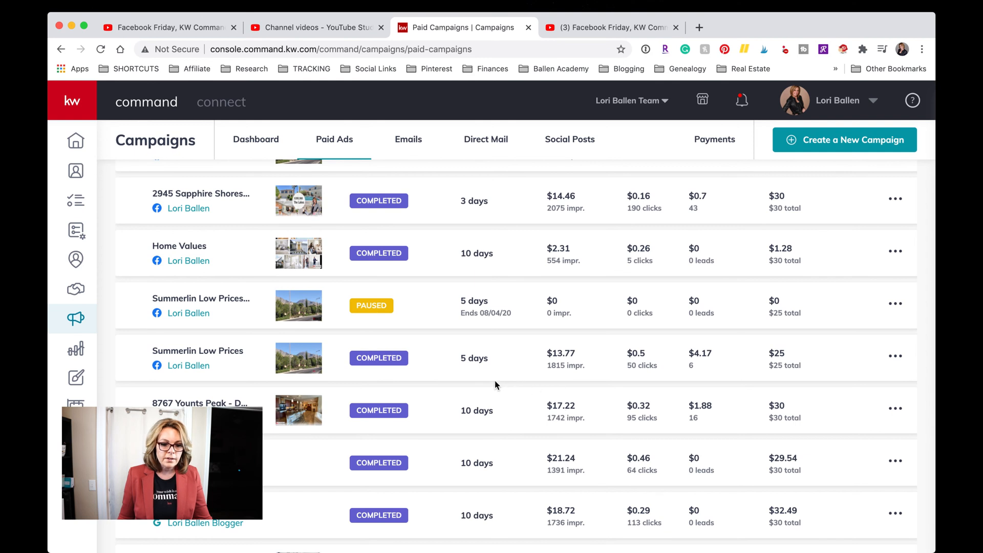
left_click(518, 381)
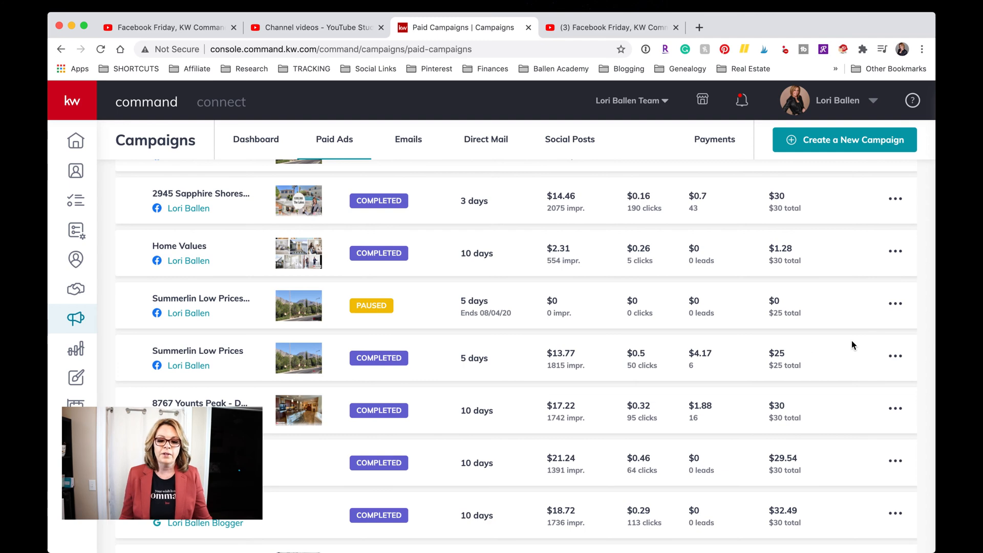
Expand the Just Reduced campaign to show its Instagram, Facebook and Twitter rows.
scroll(408, 353, "down", 1)
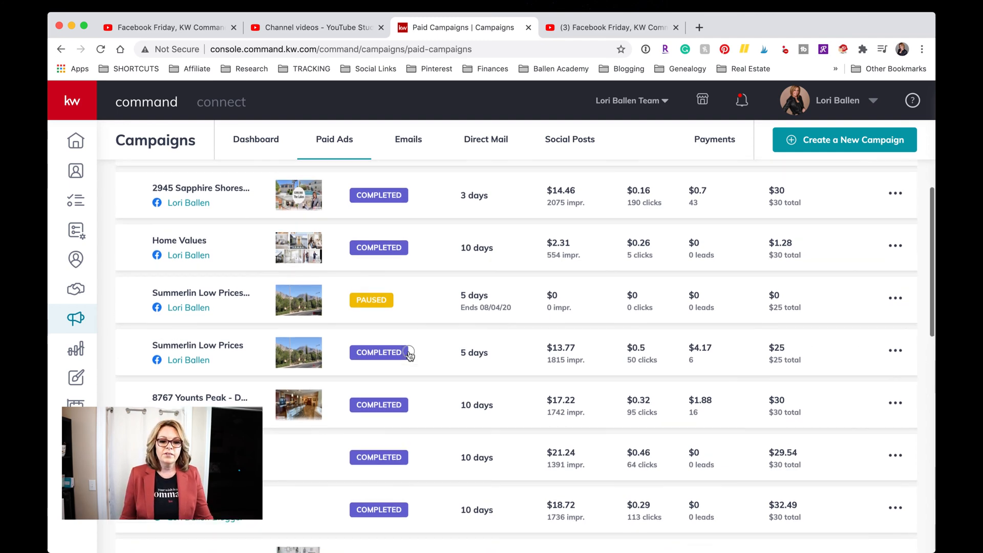
scroll(408, 352, "down", 2)
scroll(408, 351, "up", 2)
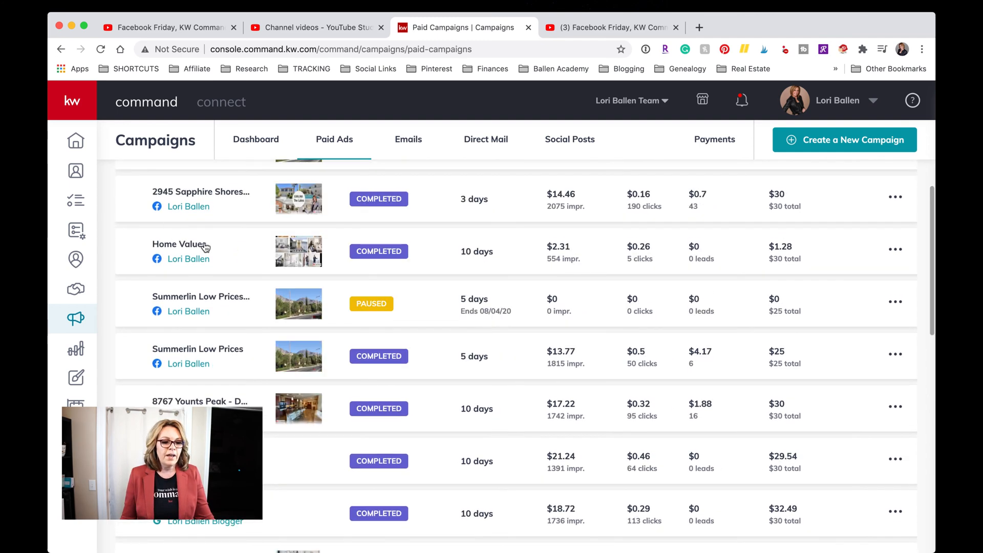
scroll(205, 247, "down", 6)
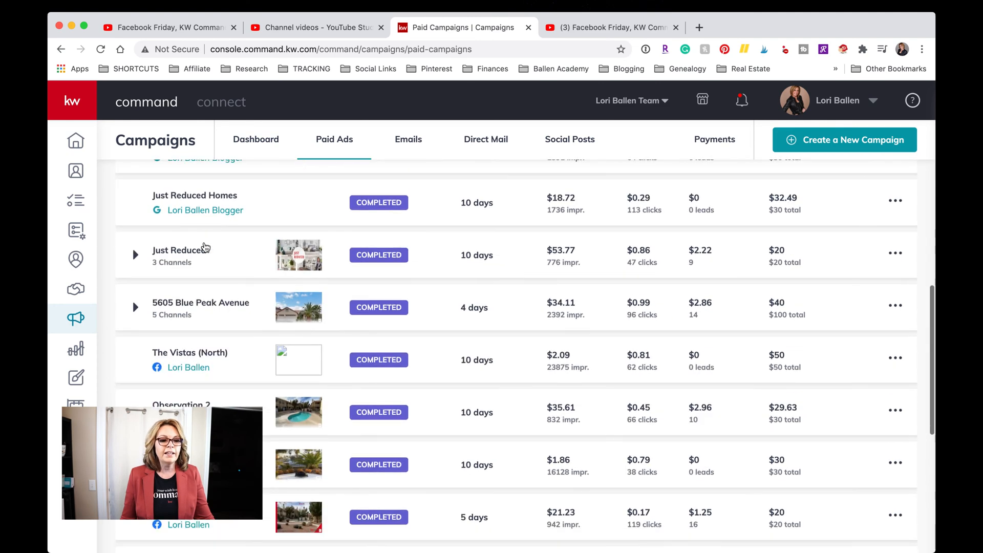
left_click(257, 244)
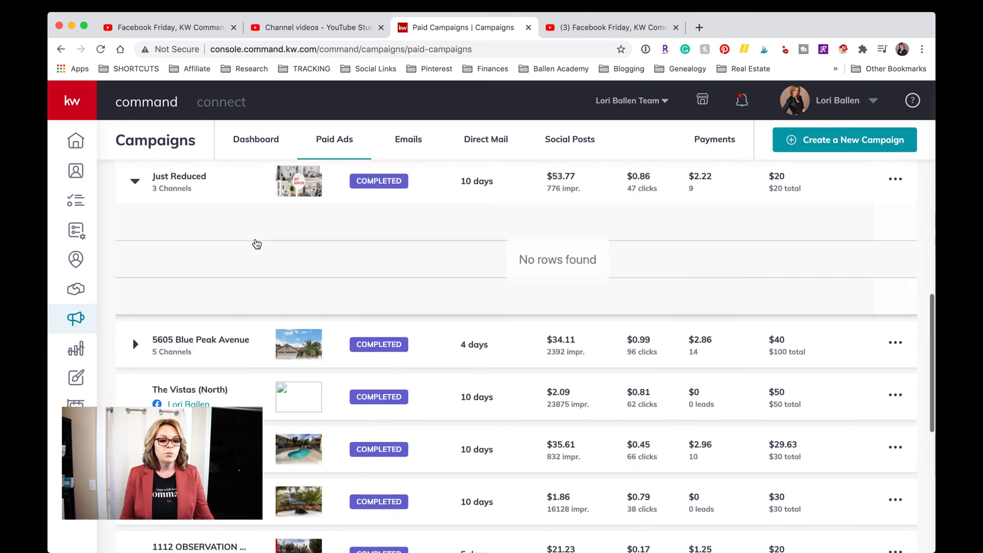
Review the expanded channel results, clear an accidental text selection, and return to the top.
scroll(256, 243, "down", 1)
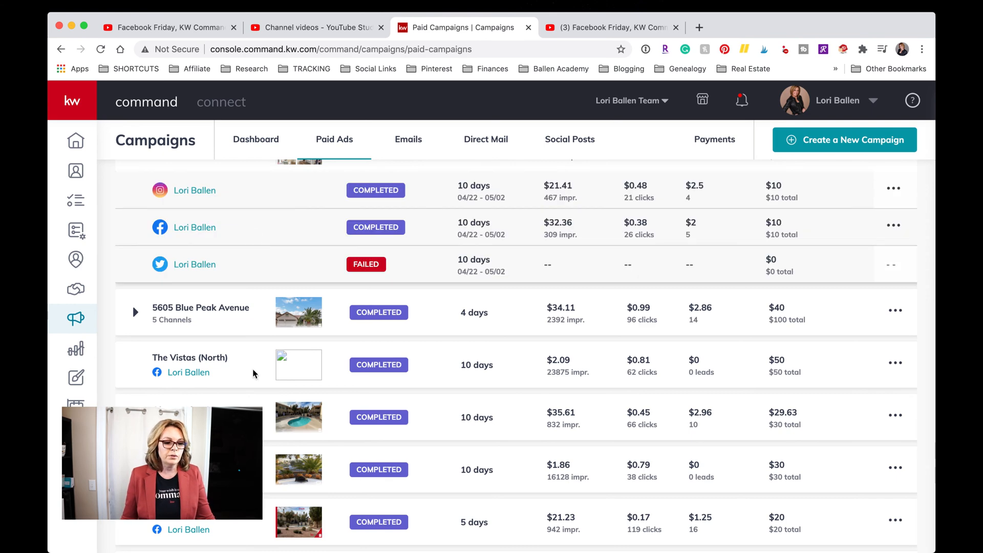
scroll(254, 374, "down", 5)
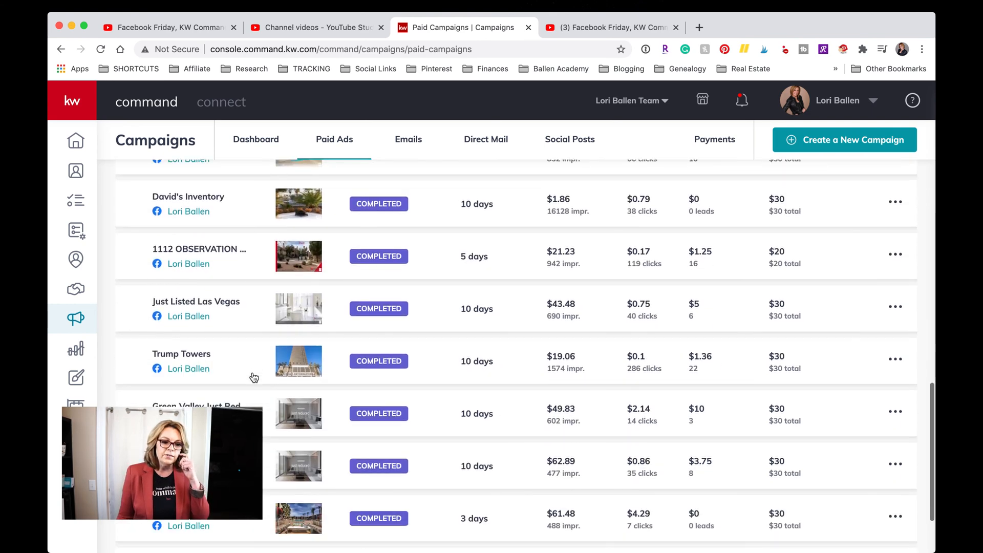
scroll(254, 377, "down", 2)
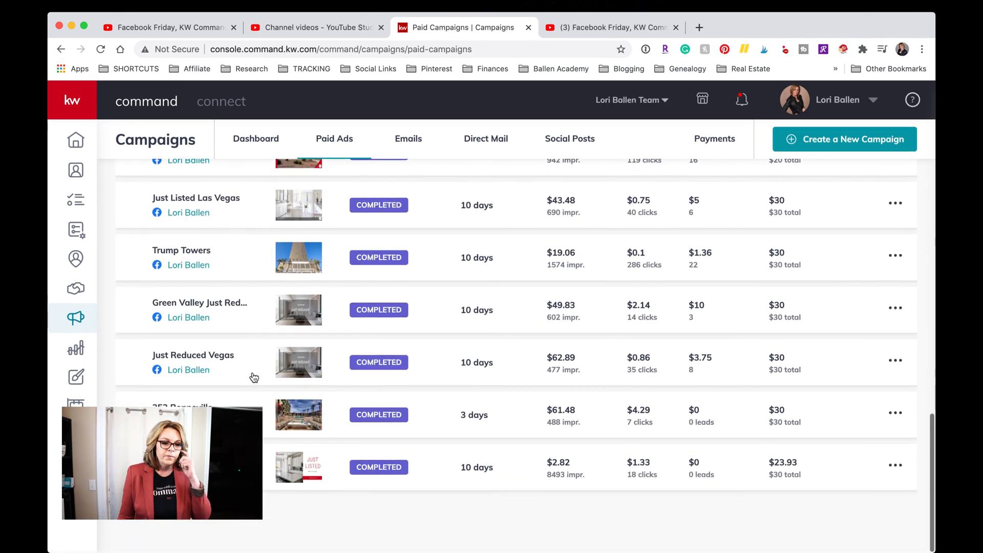
scroll(254, 378, "up", 3)
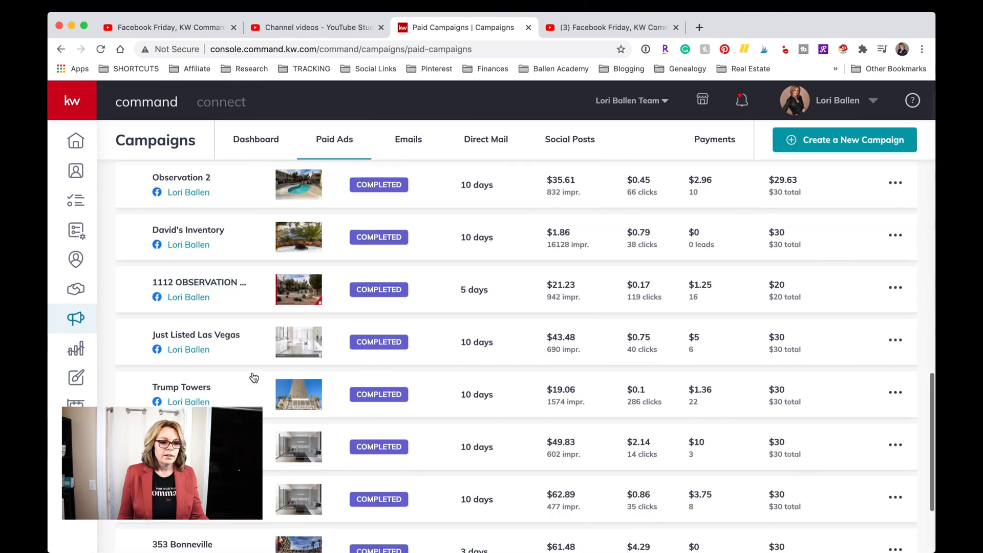
scroll(255, 378, "up", 9)
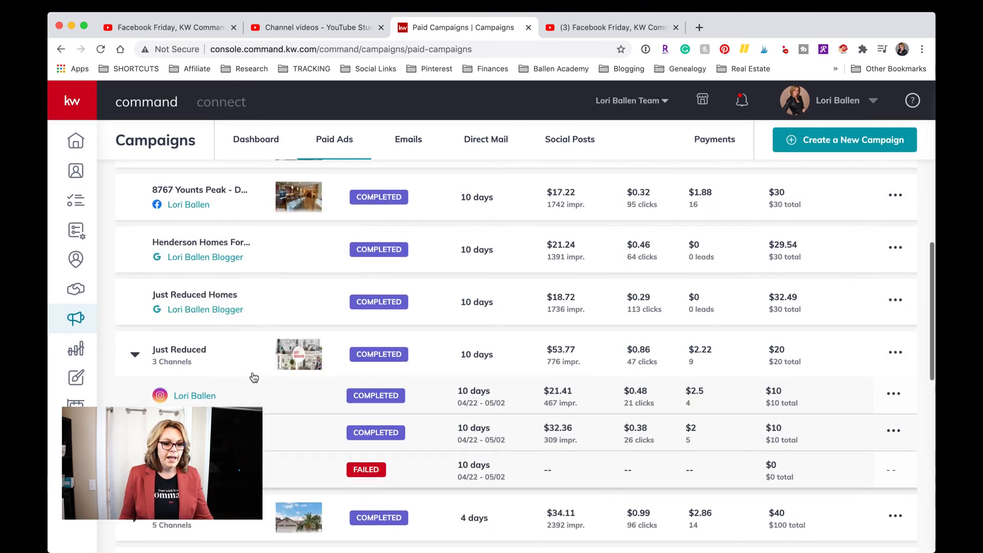
scroll(254, 378, "up", 7)
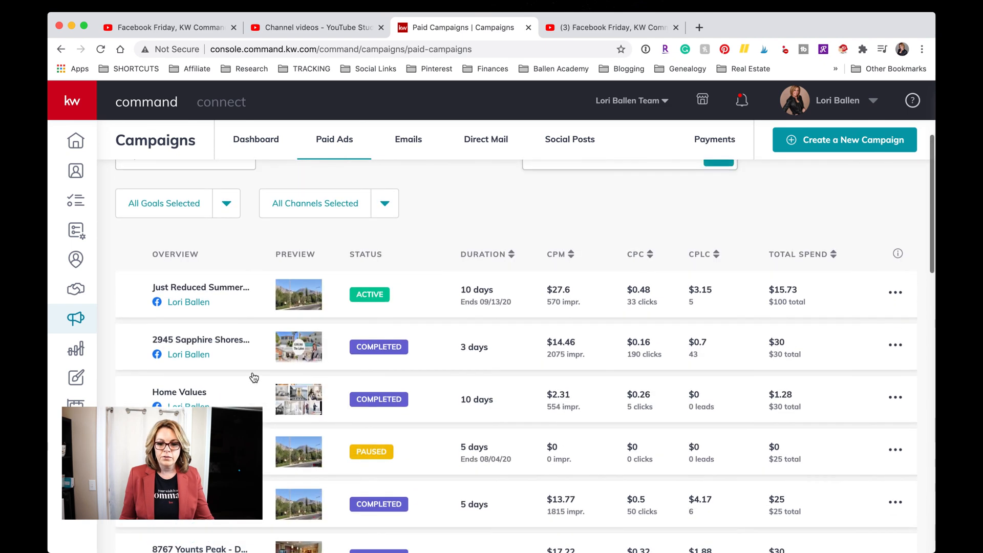
scroll(254, 377, "up", 2)
left_click_drag(253, 375, 432, 244)
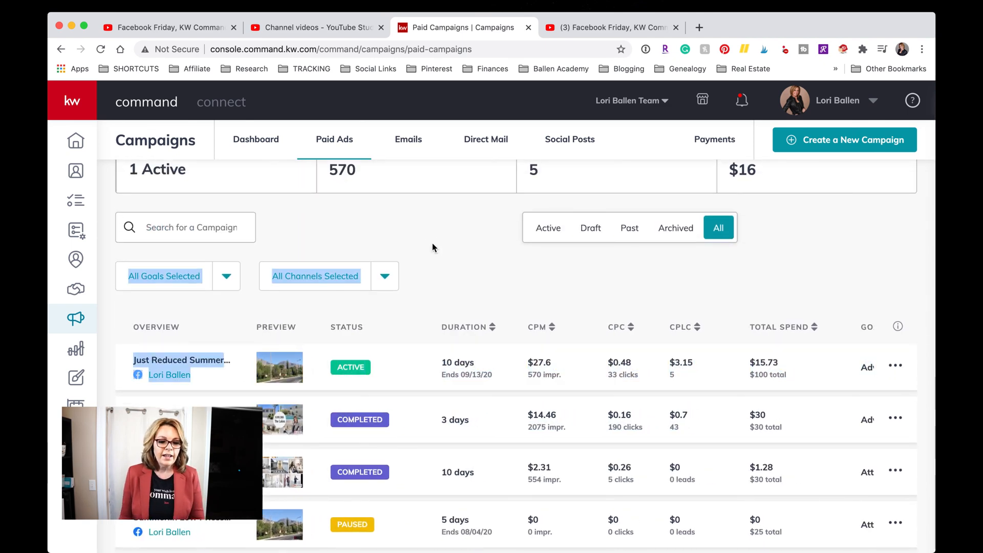
scroll(433, 243, "down", 3)
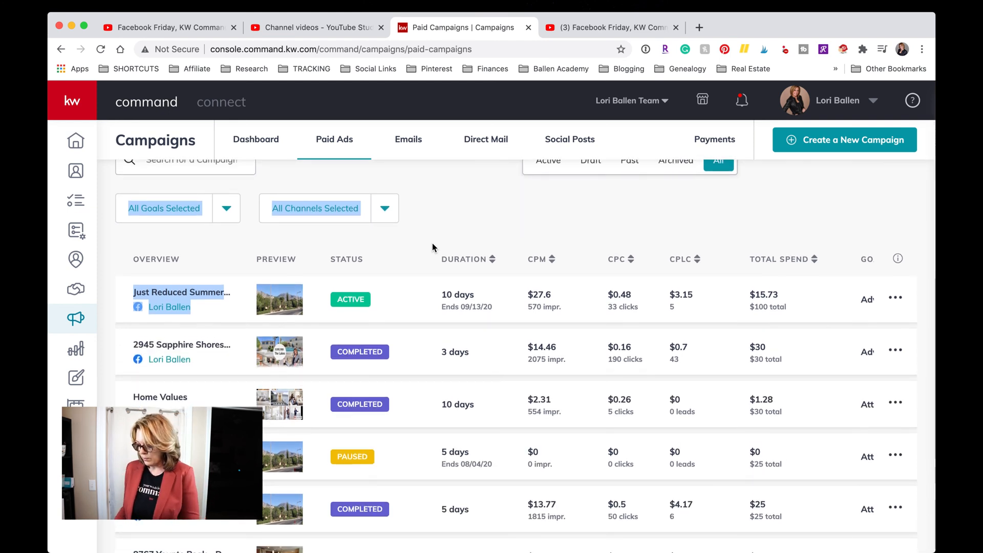
scroll(432, 243, "up", 1)
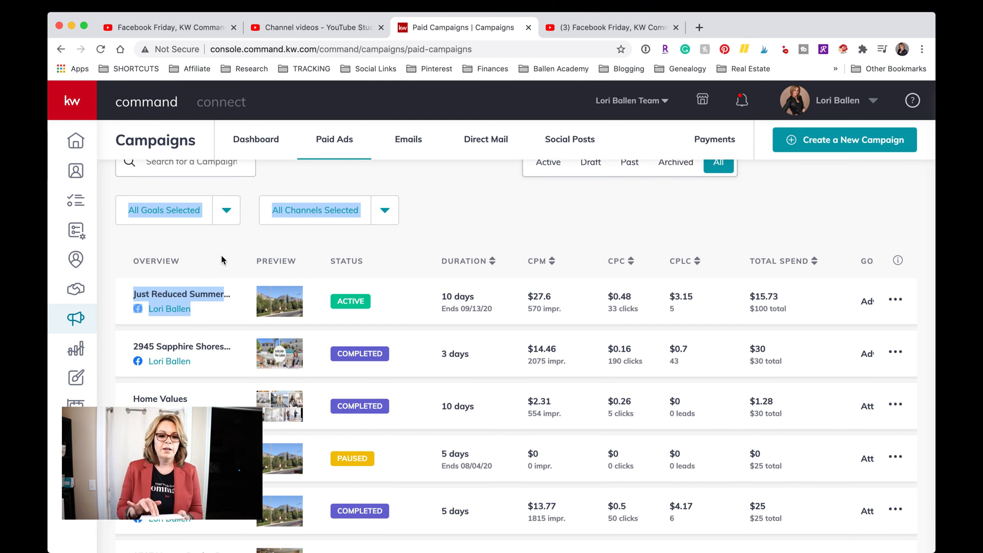
scroll(222, 256, "up", 1)
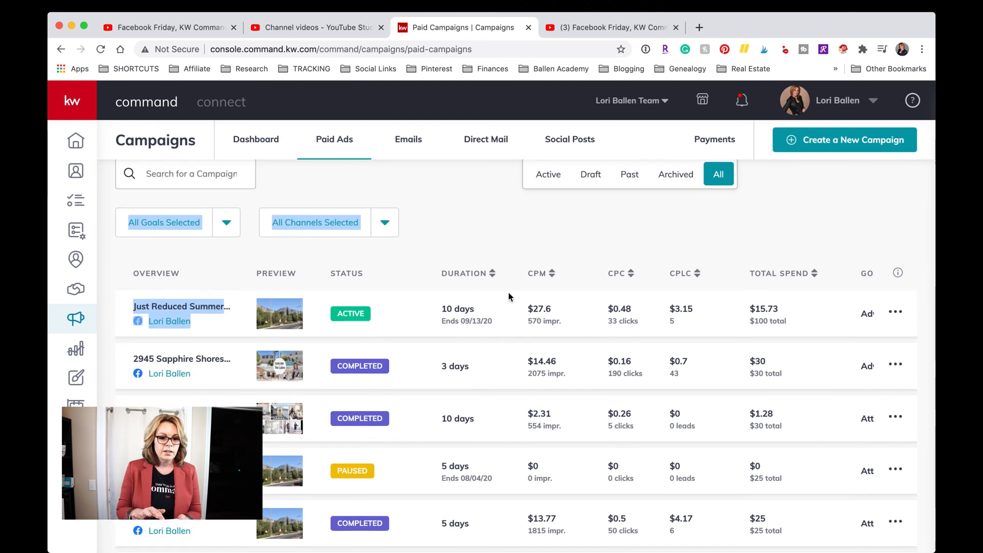
left_click(413, 259)
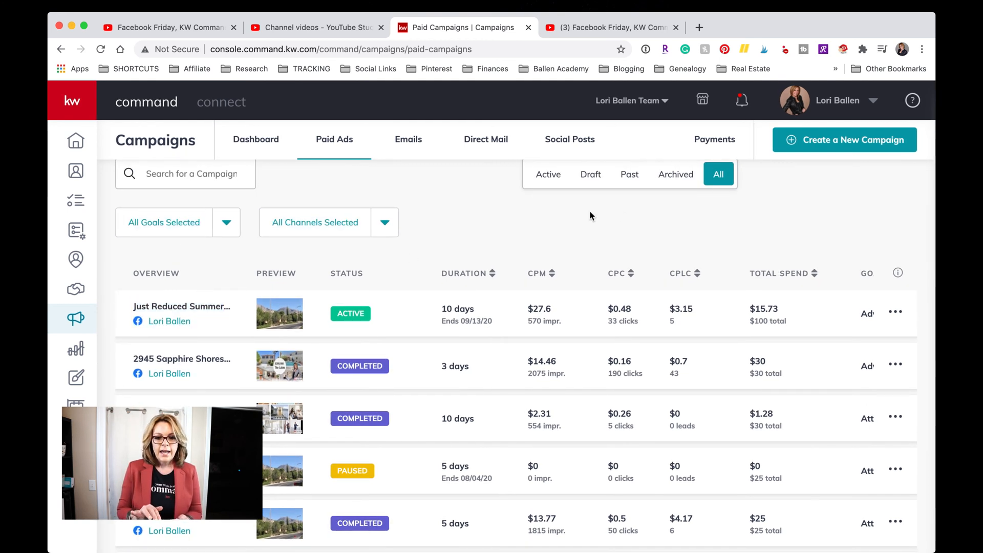
scroll(590, 214, "down", 2)
scroll(590, 214, "up", 1)
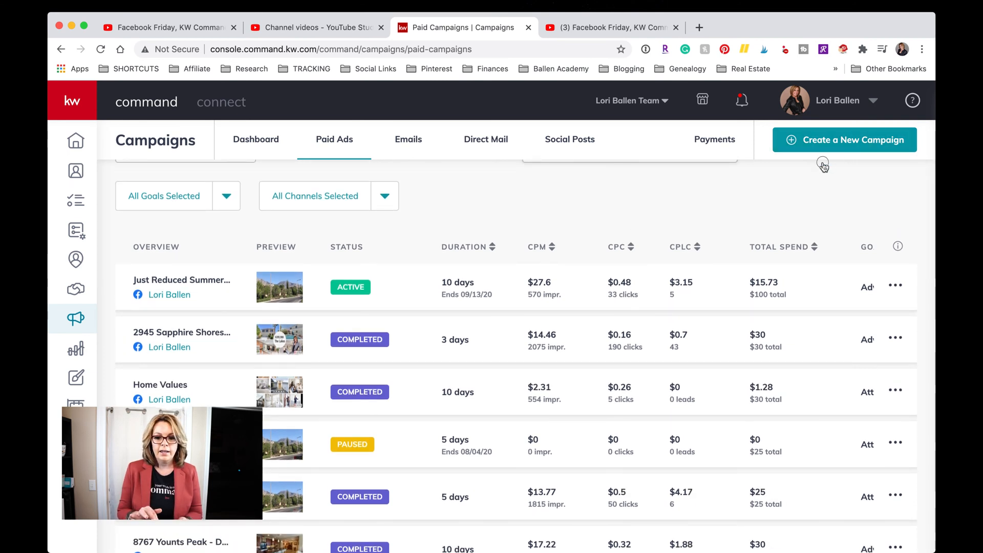
Create a new Social Ad (Paid) campaign named 'New listings'.
left_click(851, 142)
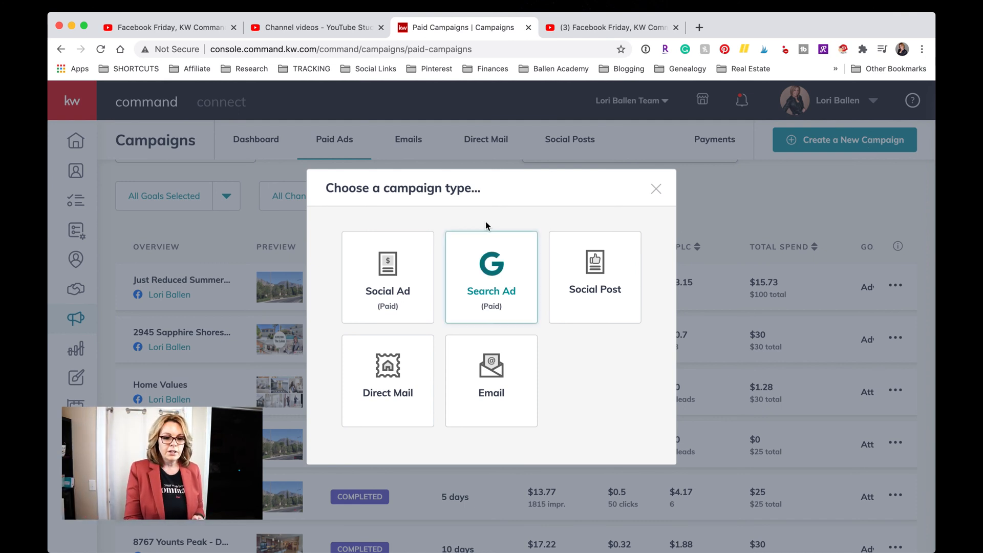
left_click(381, 270)
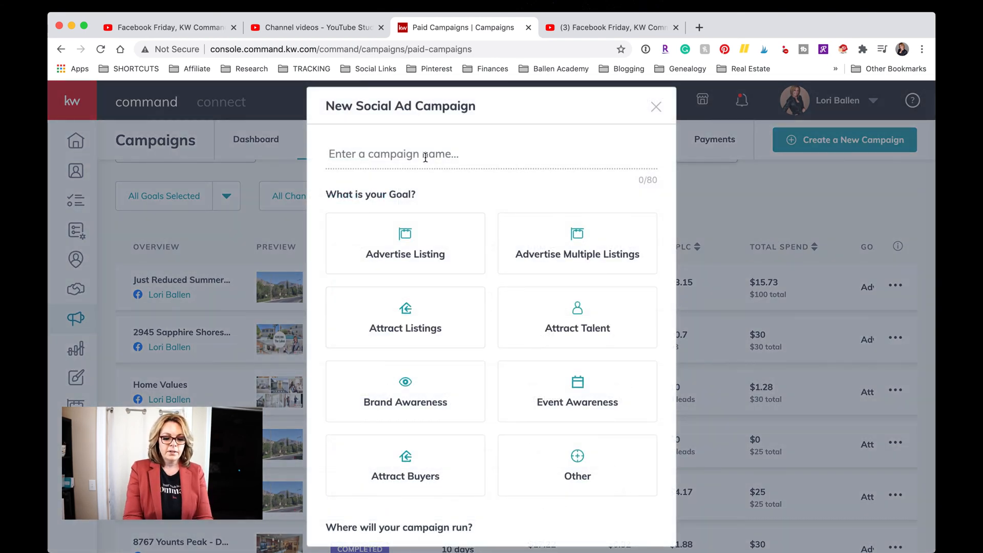
left_click(425, 157)
type("New lis")
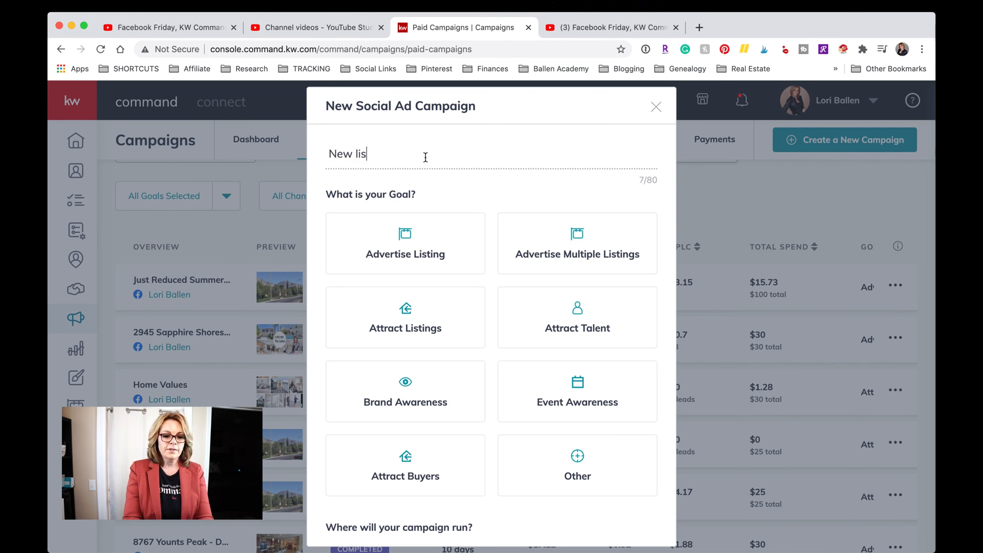
type("tings")
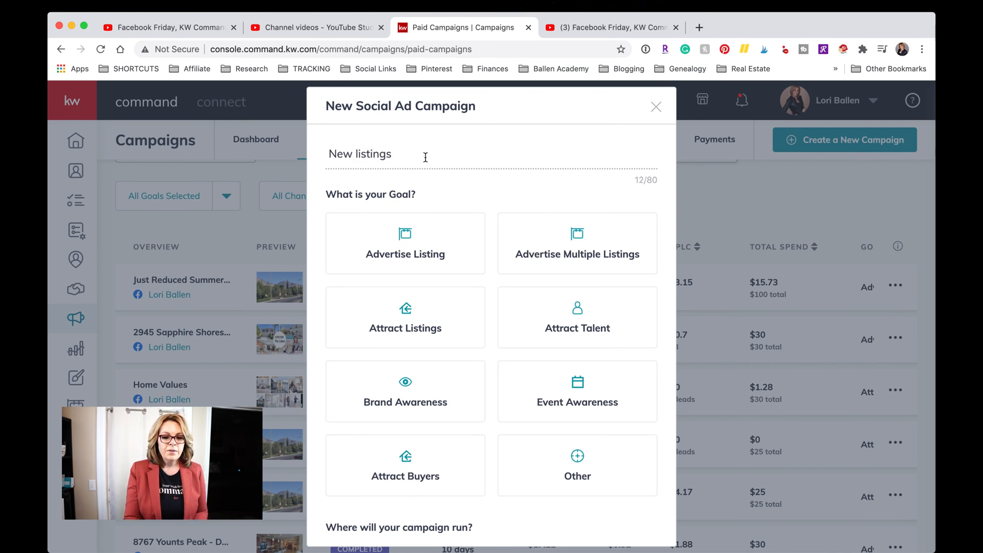
scroll(523, 482, "down", 1)
scroll(522, 482, "up", 1)
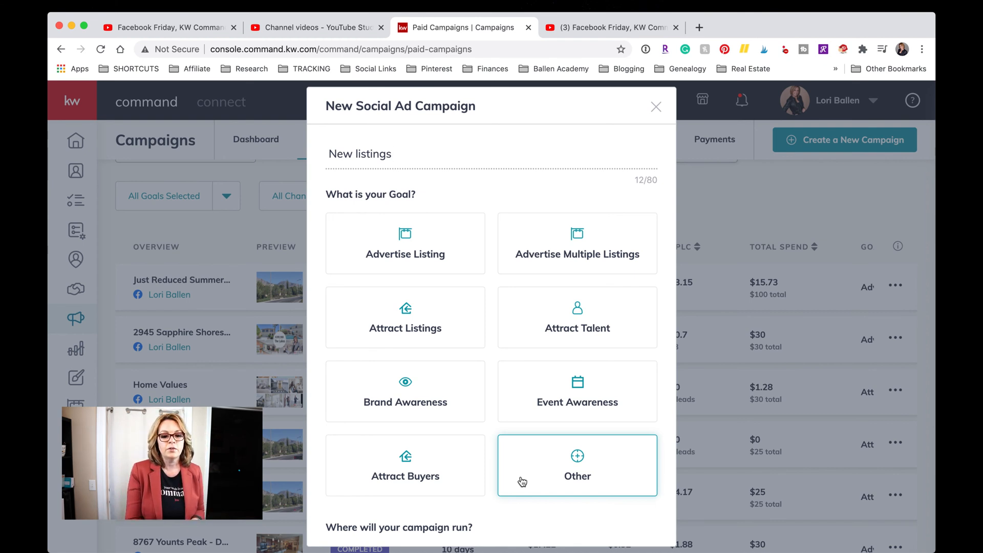
Choose Advertise Listing as the campaign goal and view the Facebook, Instagram and Twitter options.
left_click(463, 247)
scroll(463, 250, "down", 1)
scroll(463, 250, "up", 1)
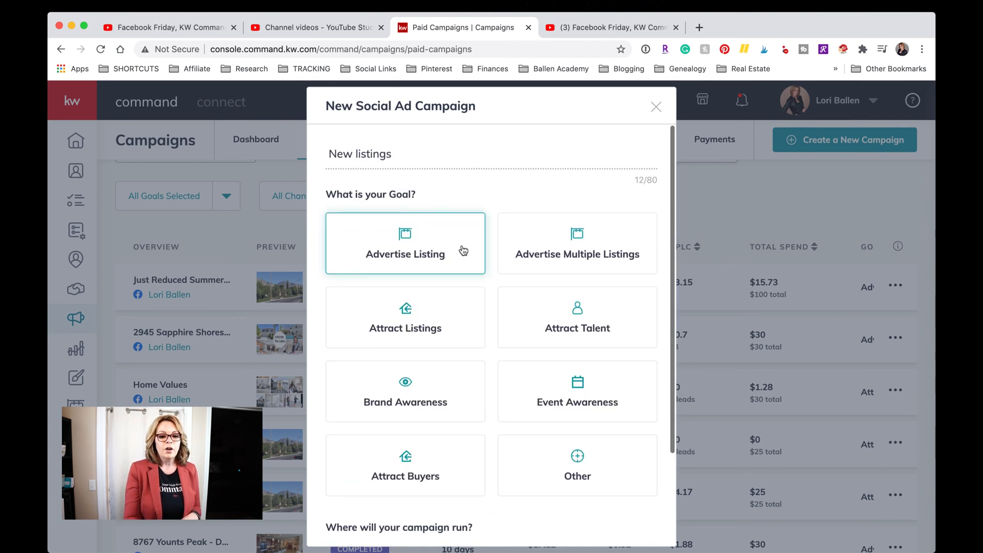
scroll(463, 250, "down", 1)
scroll(463, 250, "up", 1)
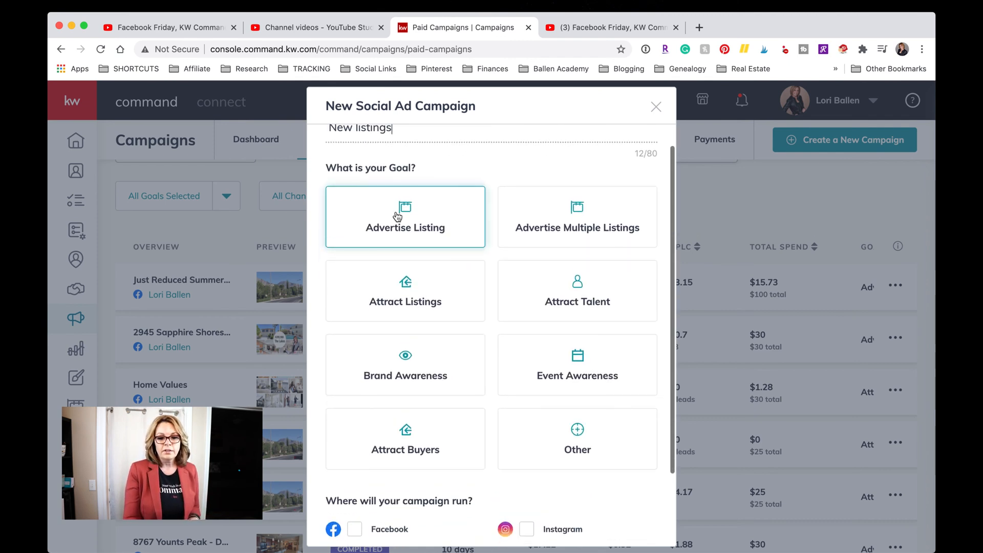
left_click(422, 222)
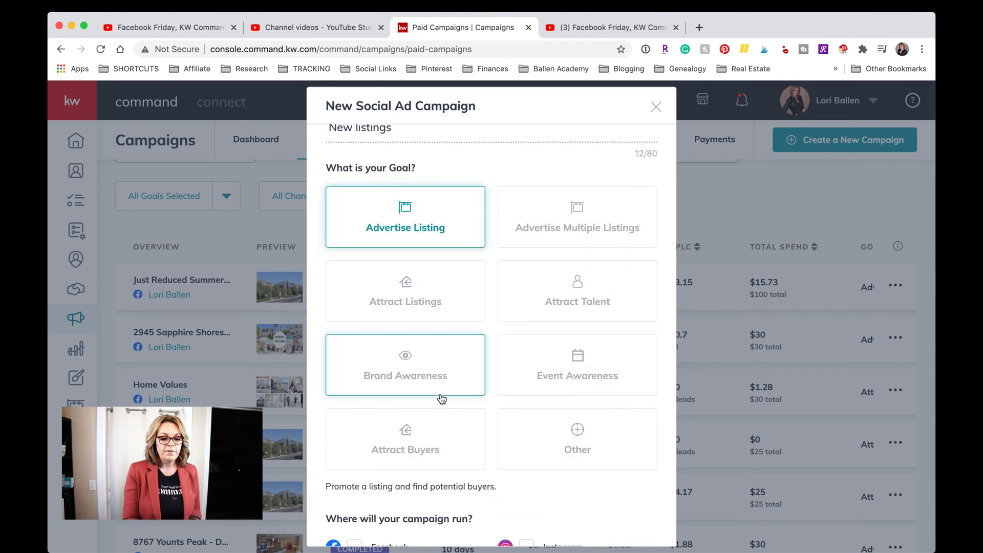
scroll(441, 399, "down", 2)
scroll(442, 399, "down", 2)
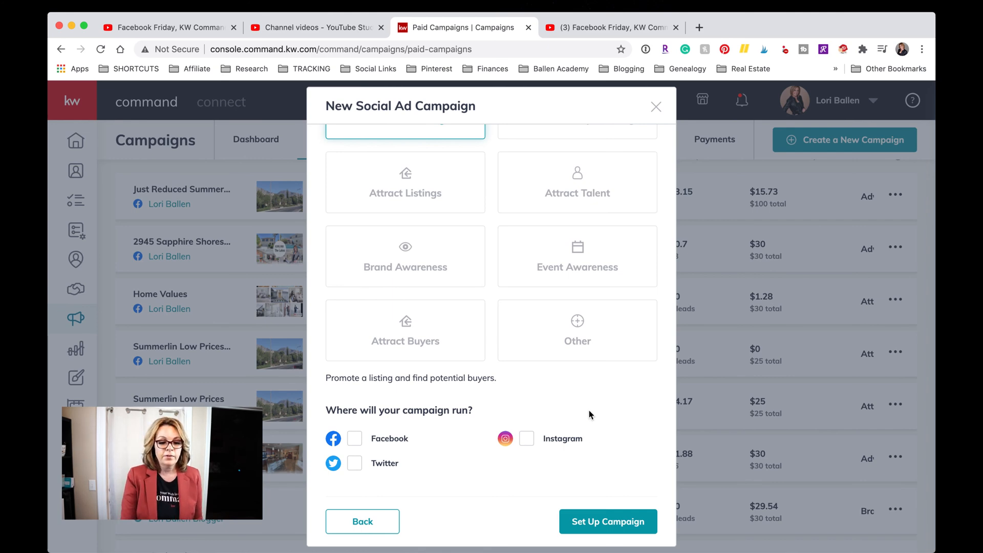
Run the campaign on Facebook and set it up, bringing up the listing search.
scroll(589, 410, "down", 1)
scroll(589, 410, "up", 2)
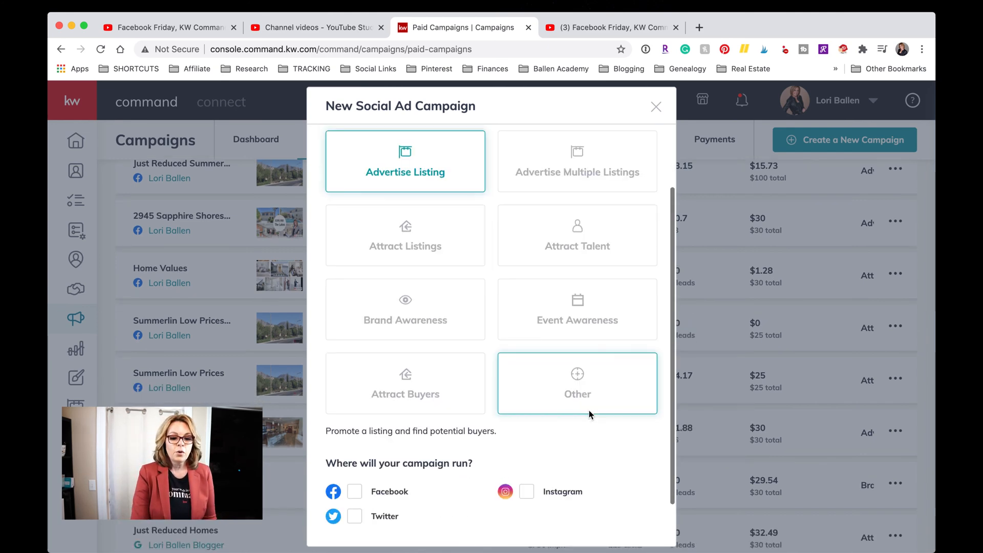
scroll(589, 410, "down", 2)
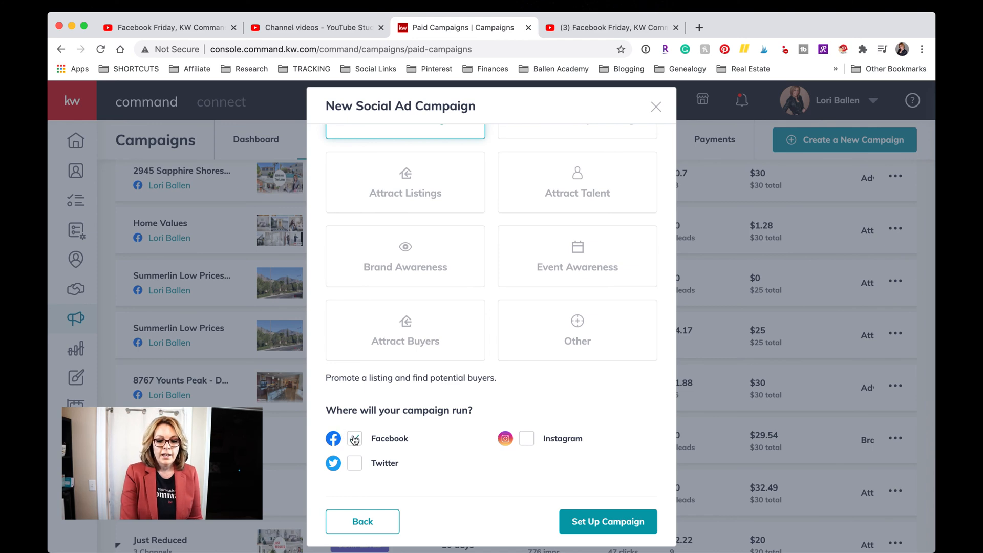
left_click(619, 527)
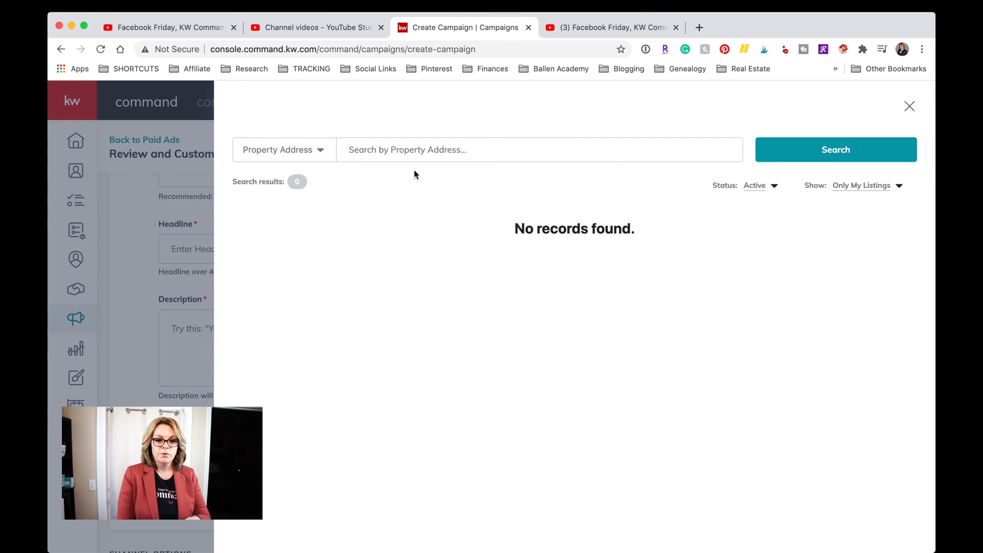
Change the listing search filters to All Listings and All Status.
left_click(887, 270)
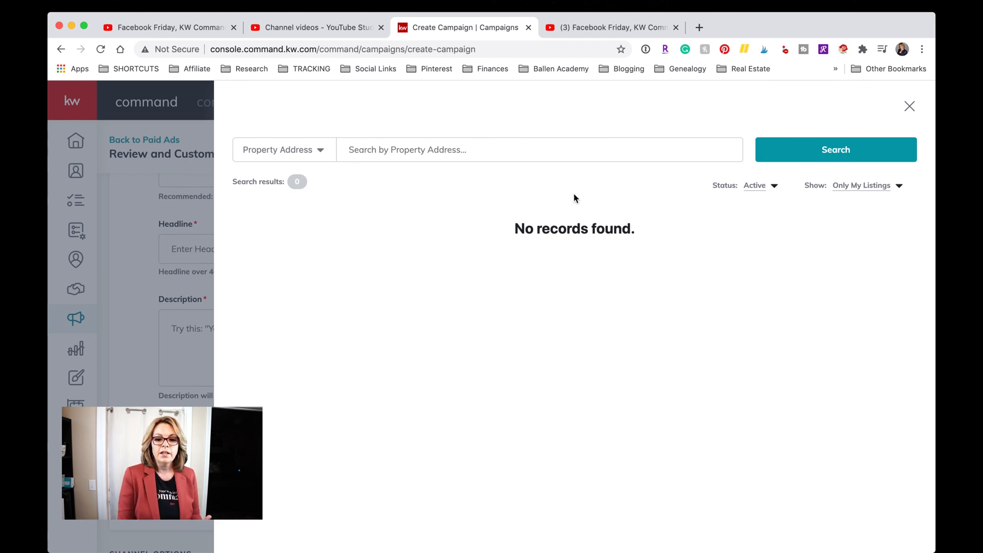
left_click(865, 189)
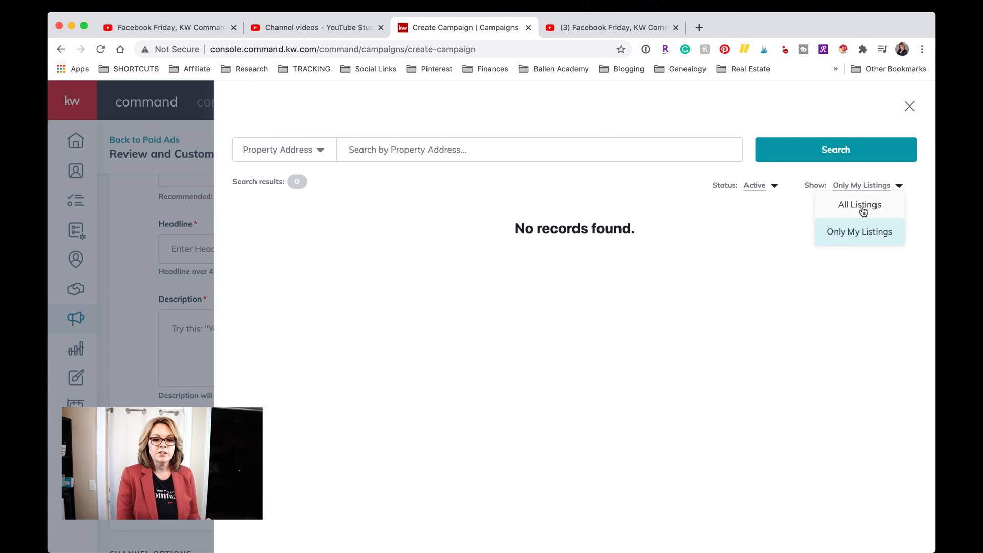
left_click(863, 210)
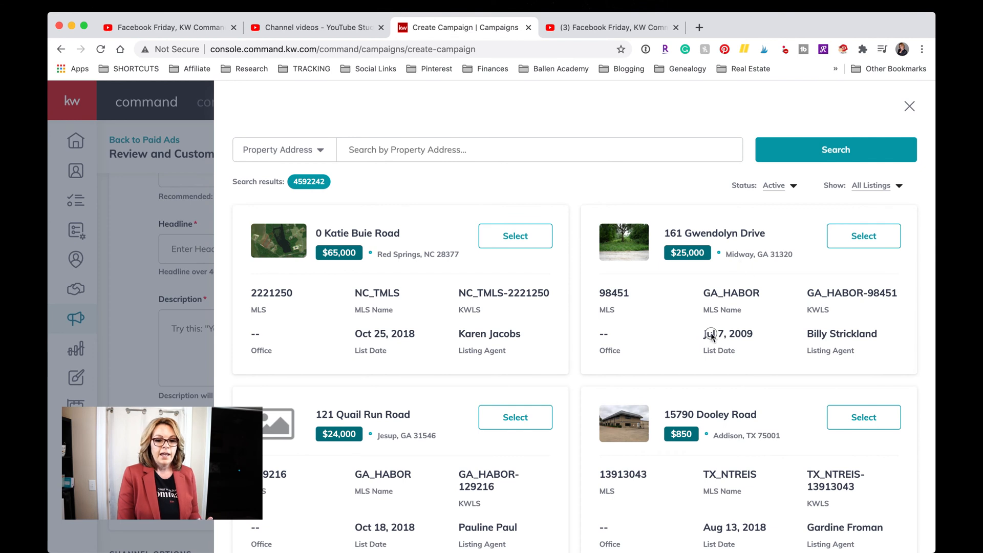
left_click(783, 190)
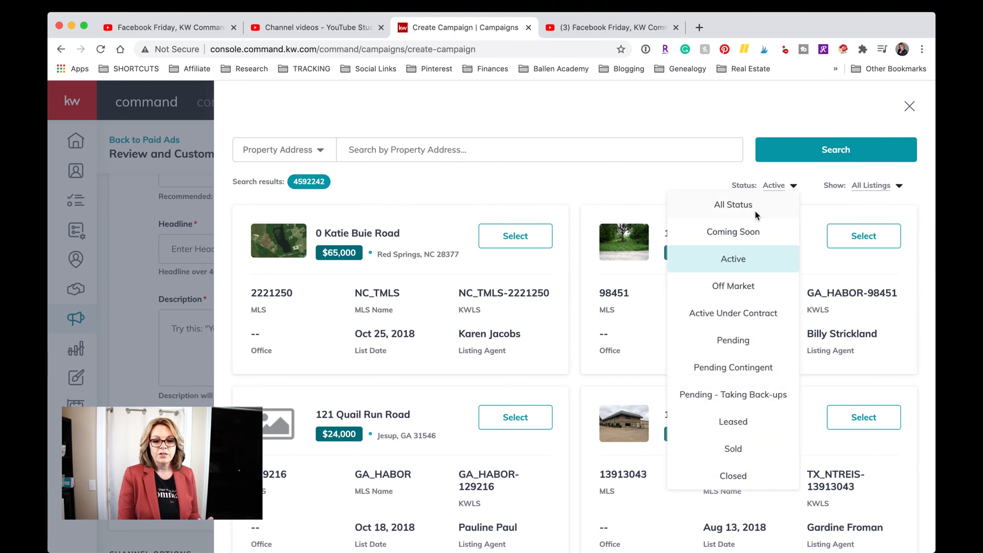
left_click(735, 206)
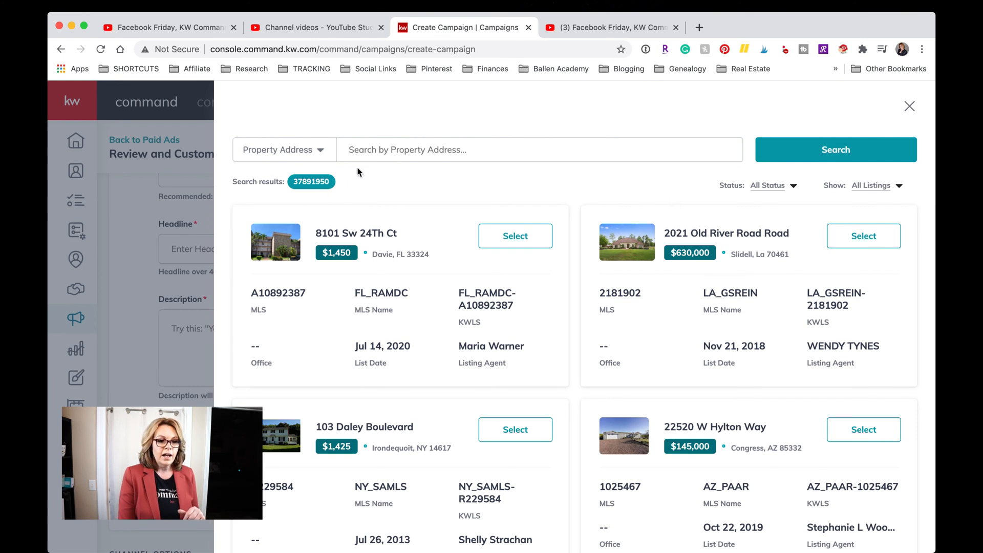
Search listings by Listing Agent using the agent's name.
left_click(322, 152)
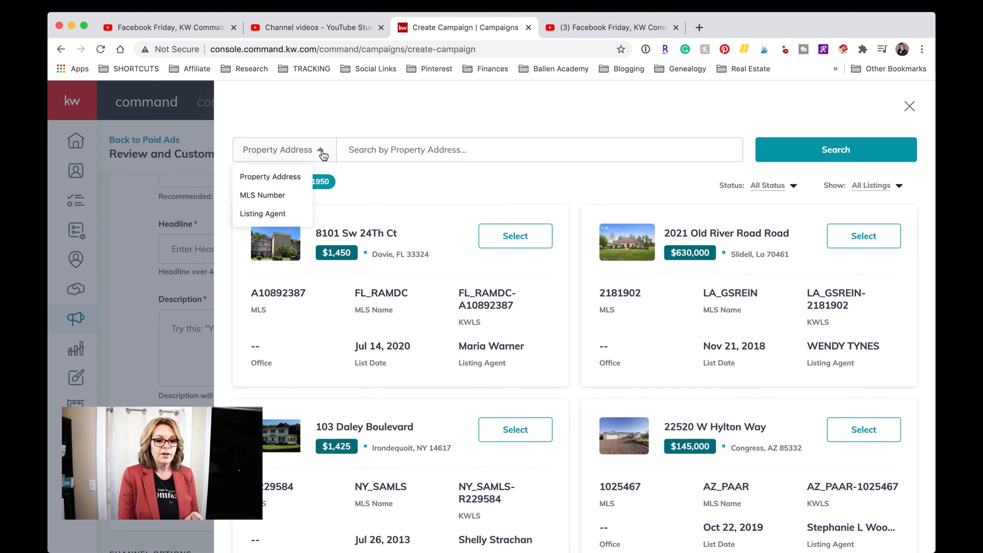
left_click(261, 214)
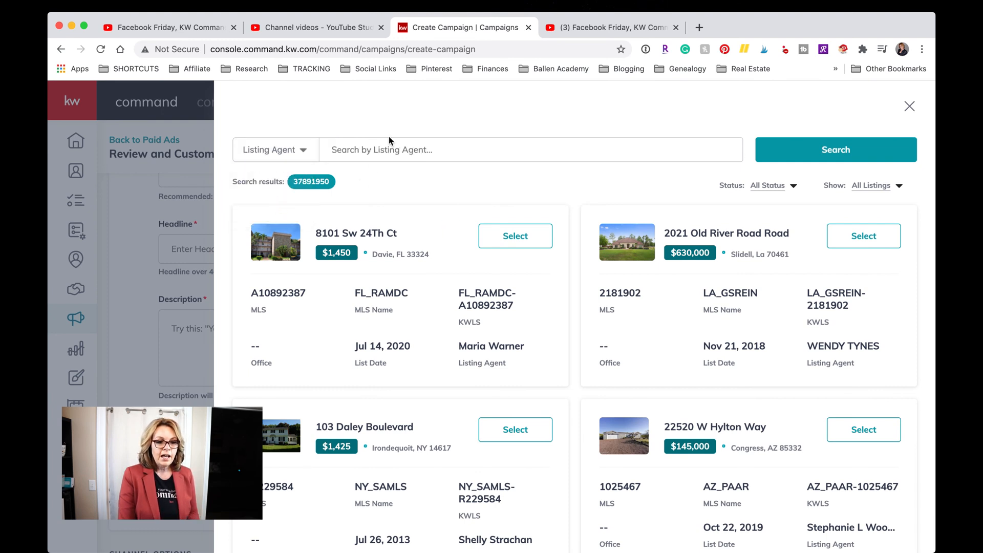
left_click(385, 149)
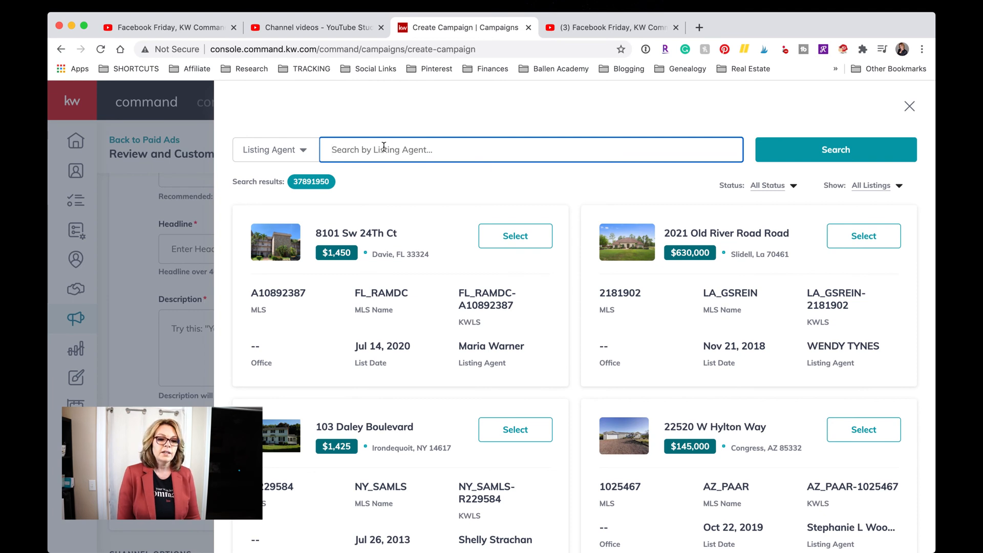
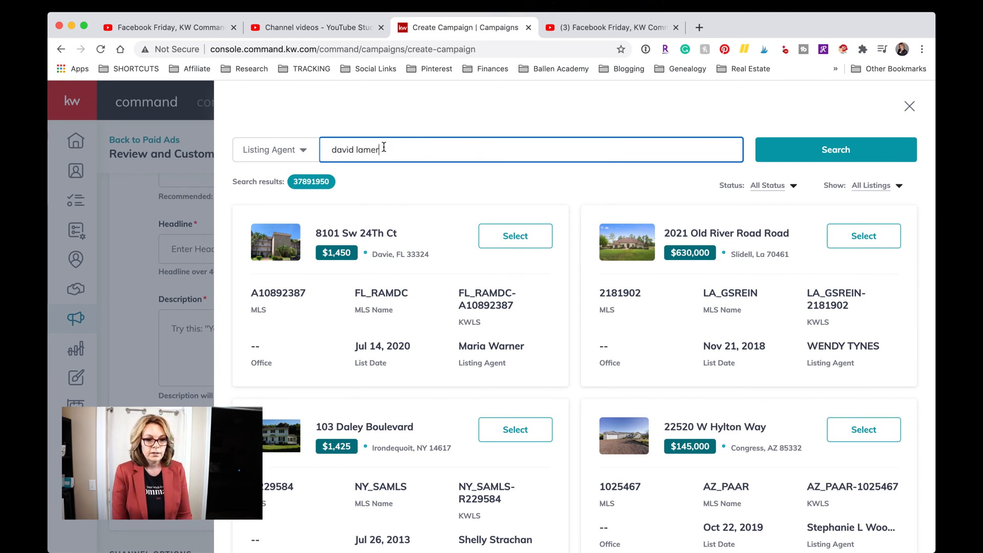
key("Return")
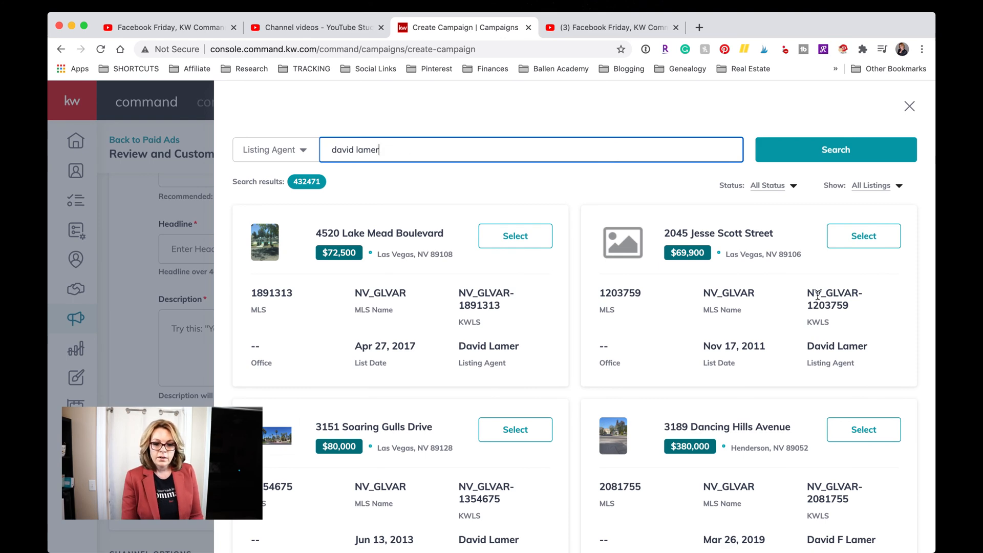
scroll(816, 242, "down", 3)
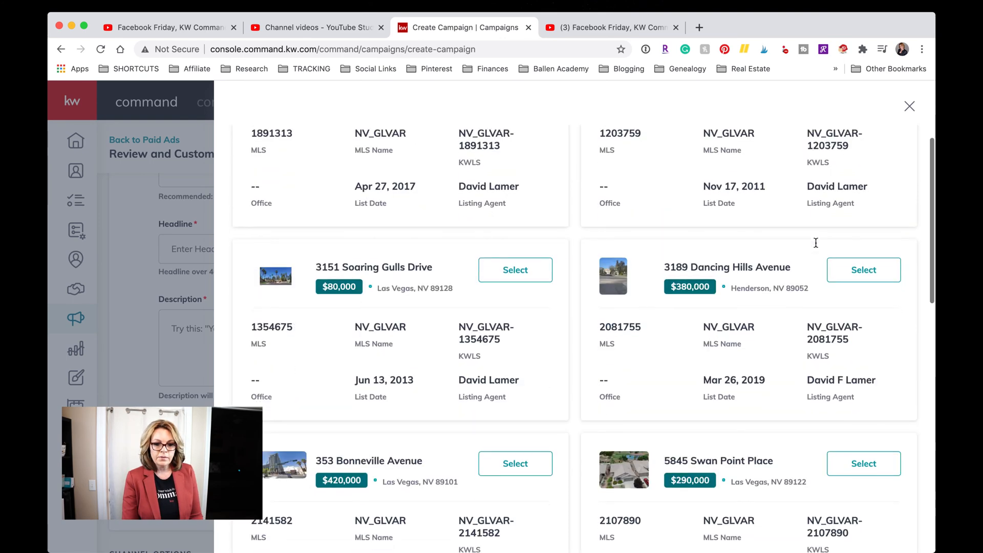
scroll(816, 242, "down", 3)
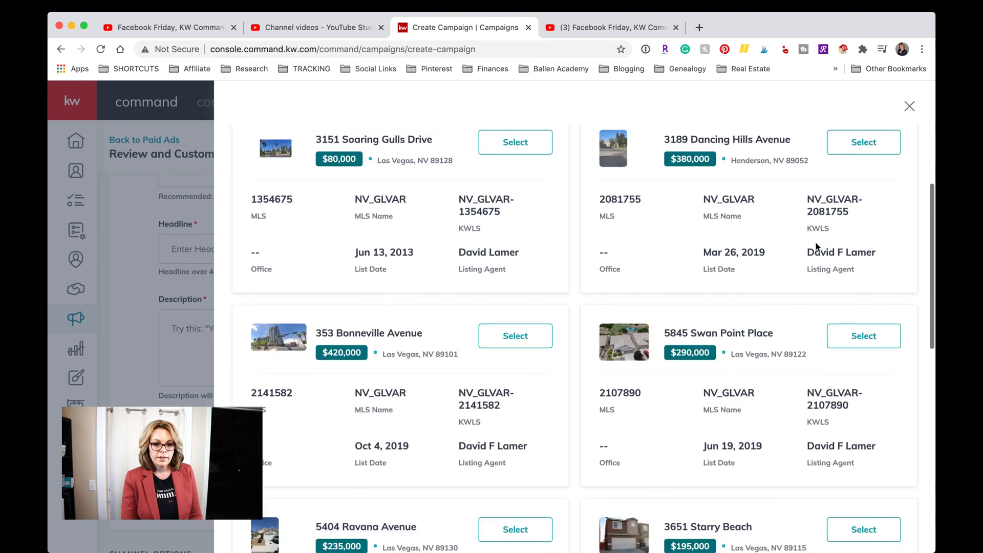
scroll(816, 247, "down", 3)
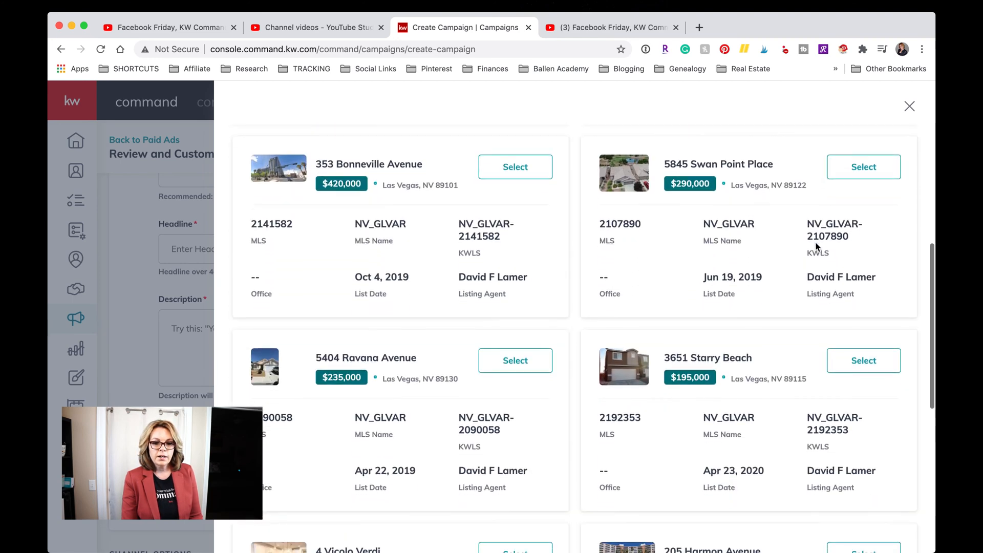
scroll(816, 247, "down", 1)
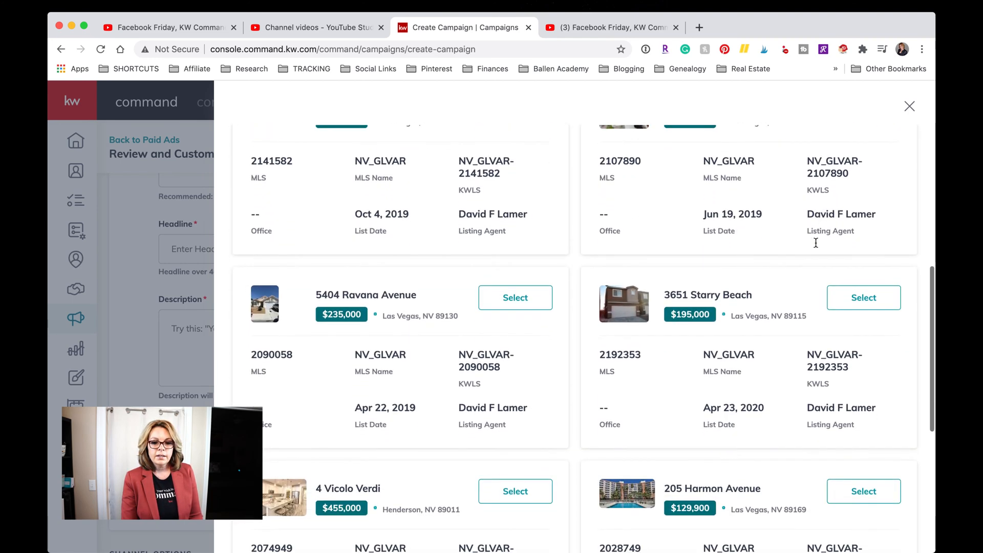
scroll(816, 243, "down", 3)
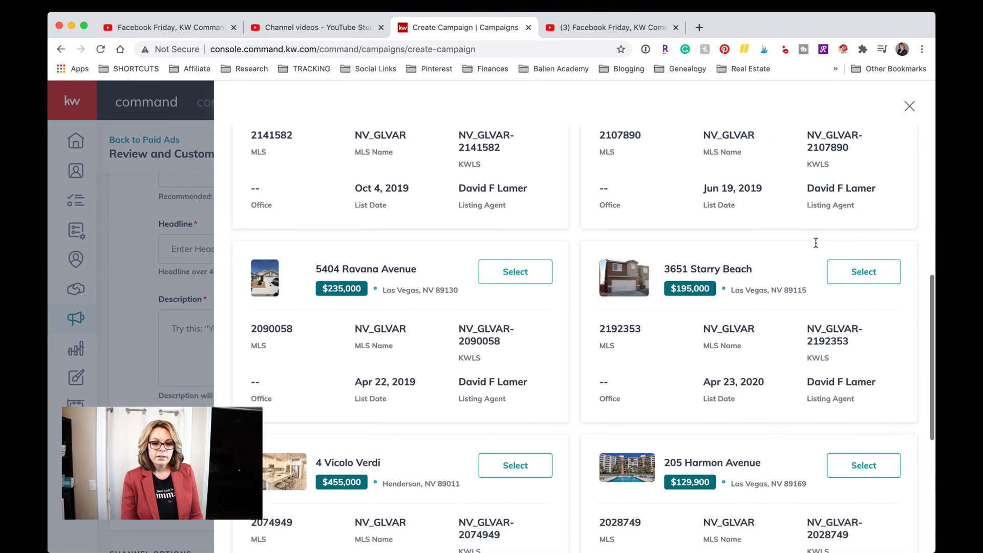
scroll(816, 245, "down", 4)
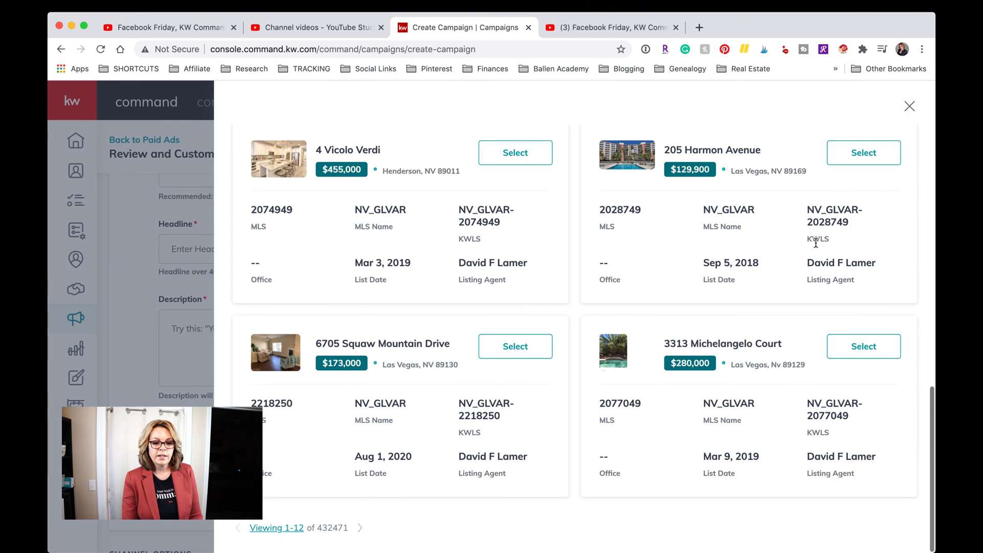
scroll(816, 244, "up", 10)
scroll(817, 247, "down", 10)
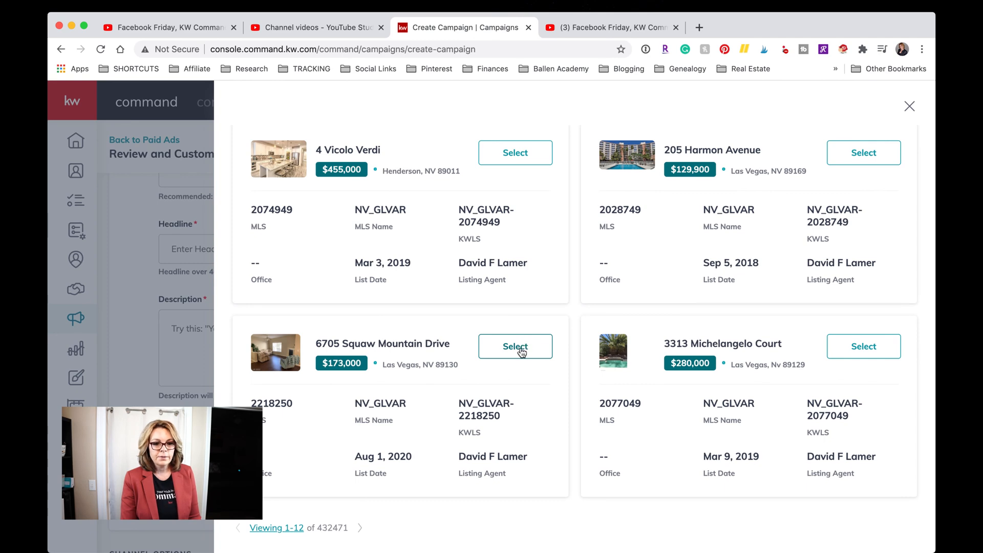
left_click(521, 352)
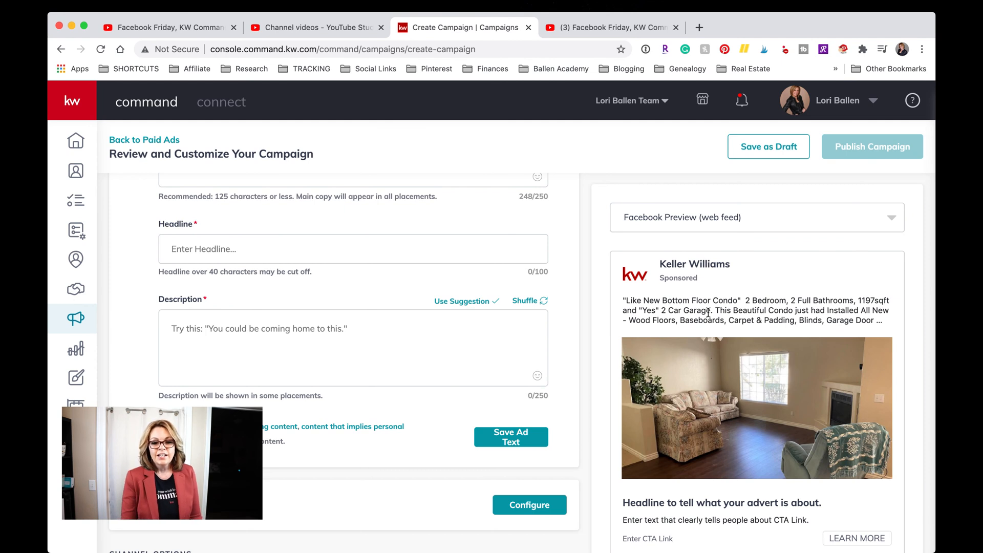
Switch the ad preview to Facebook Preview (mobile) and scroll back to the Main Copy field.
left_click(729, 225)
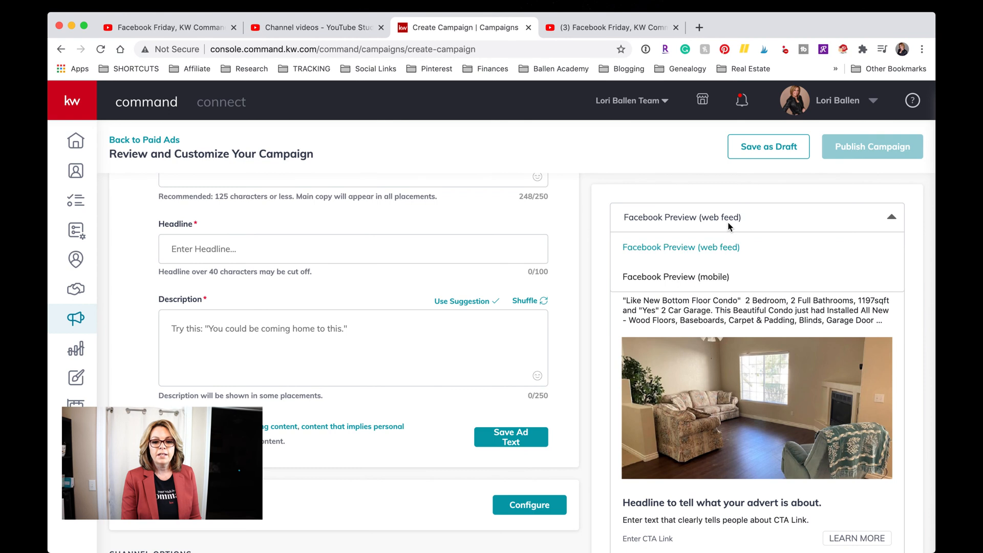
left_click(715, 277)
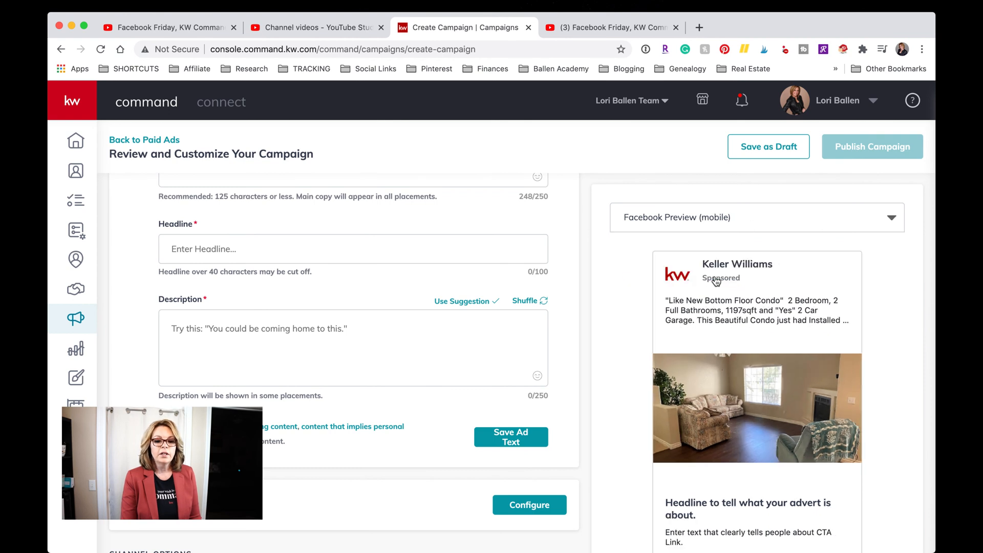
scroll(794, 327, "down", 2)
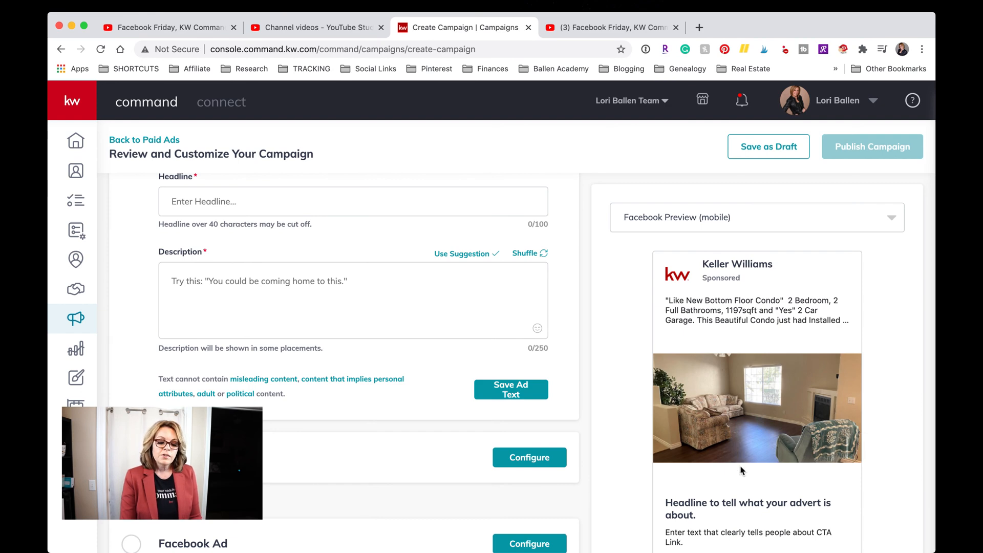
scroll(772, 324, "down", 3)
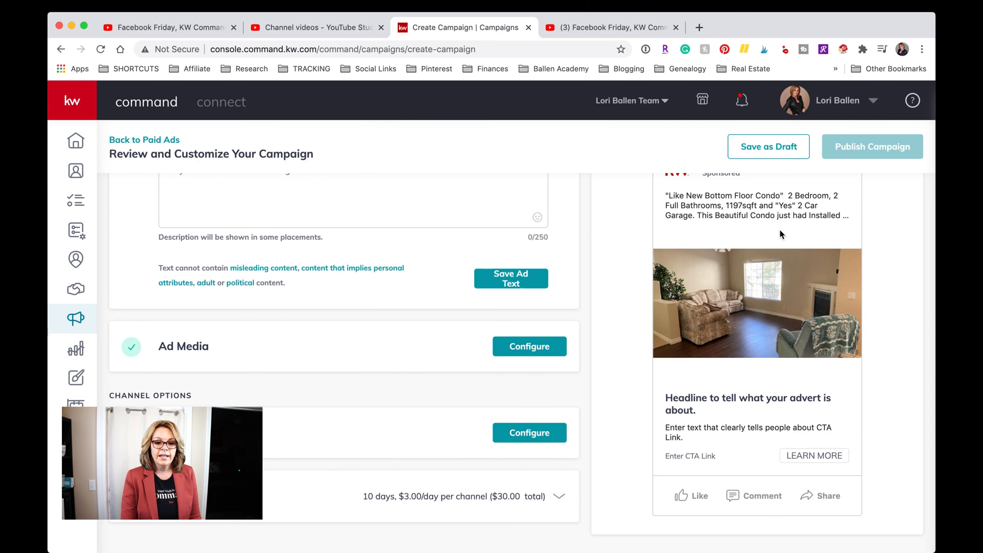
scroll(761, 261, "up", 2)
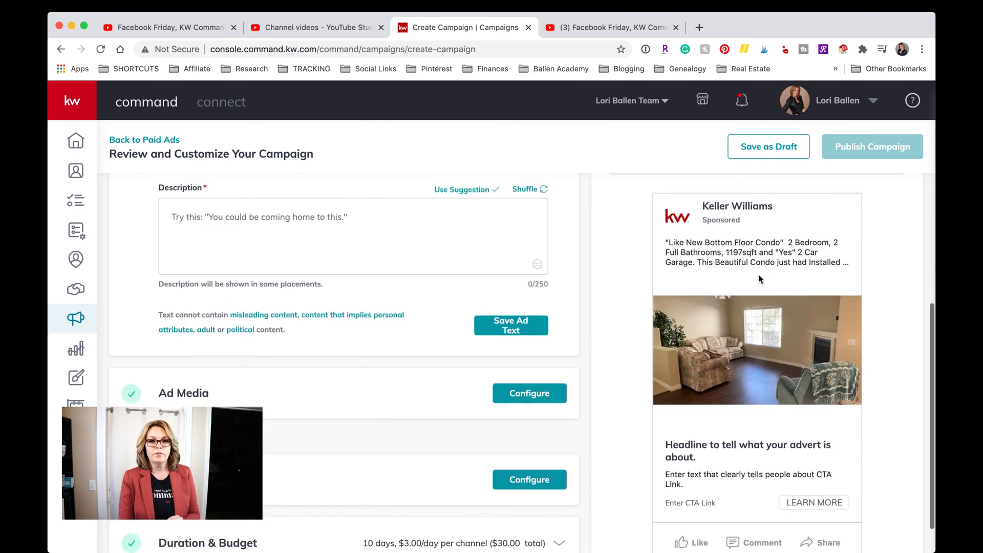
scroll(758, 276, "up", 2)
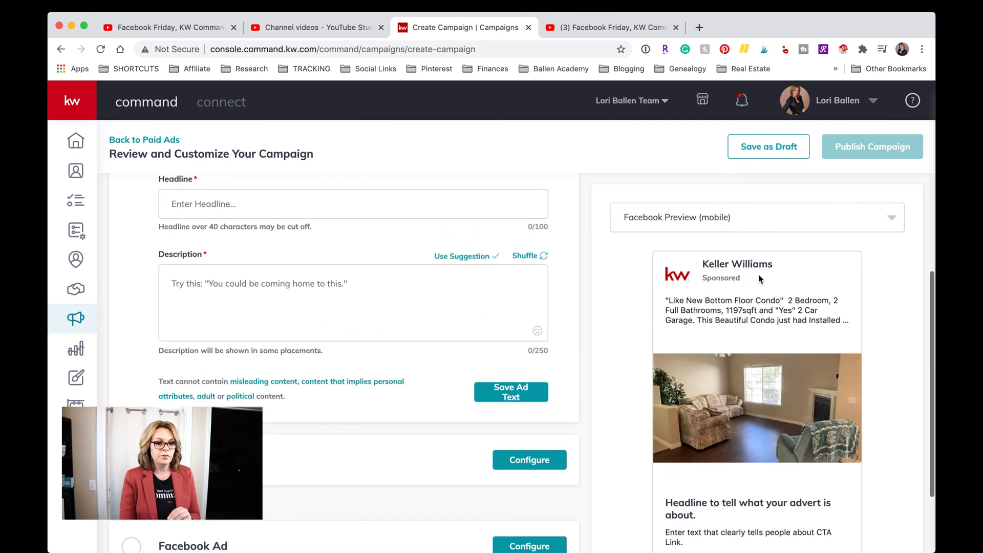
scroll(758, 277, "up", 7)
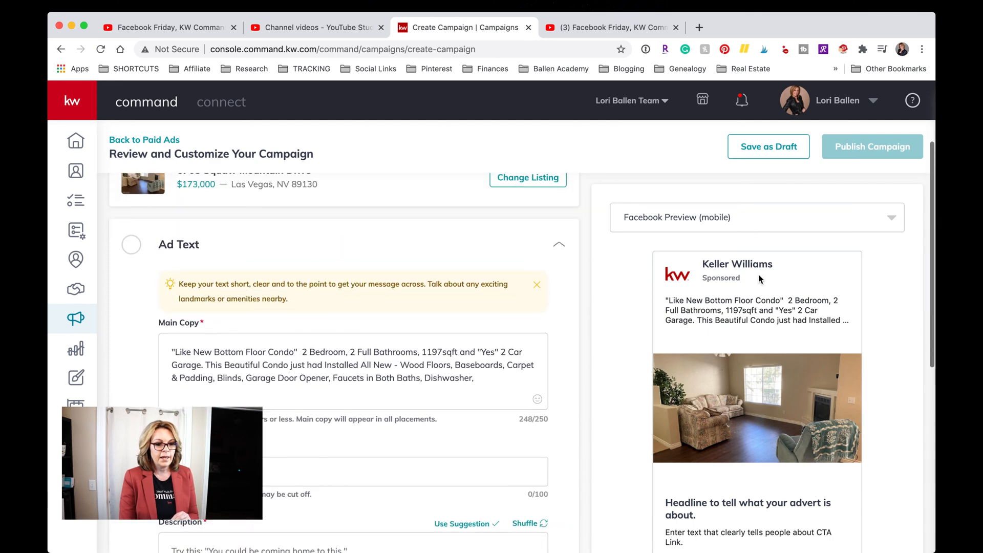
scroll(759, 277, "up", 3)
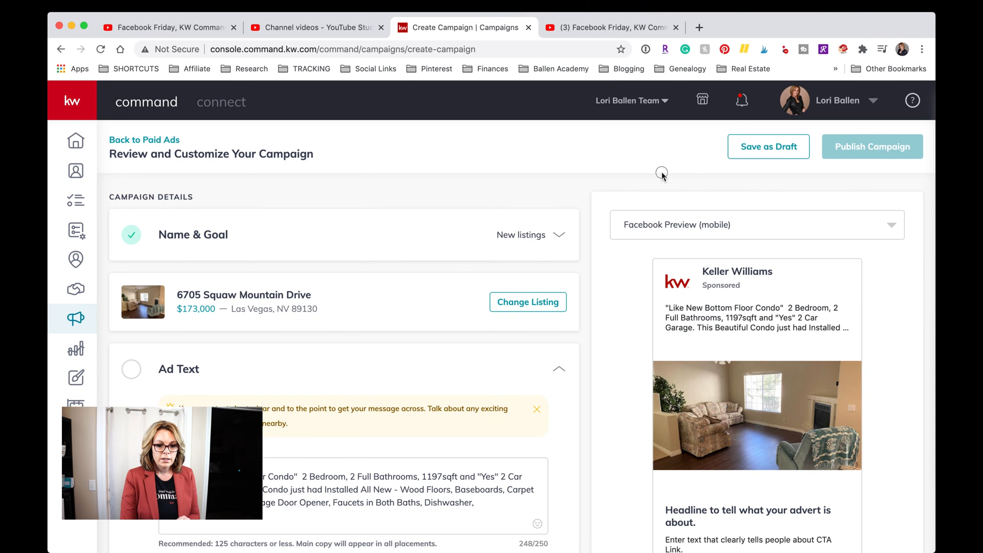
scroll(189, 312, "down", 1)
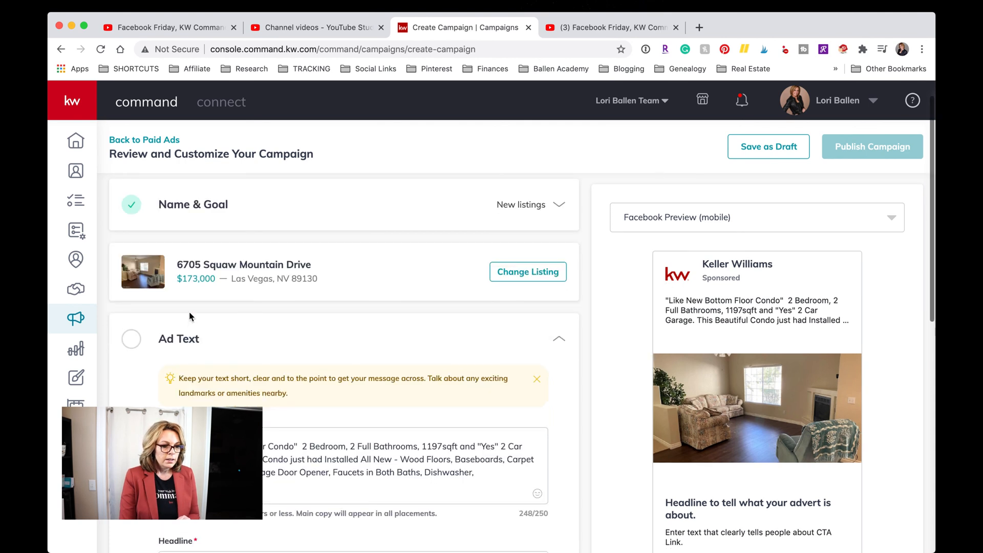
scroll(189, 312, "down", 2)
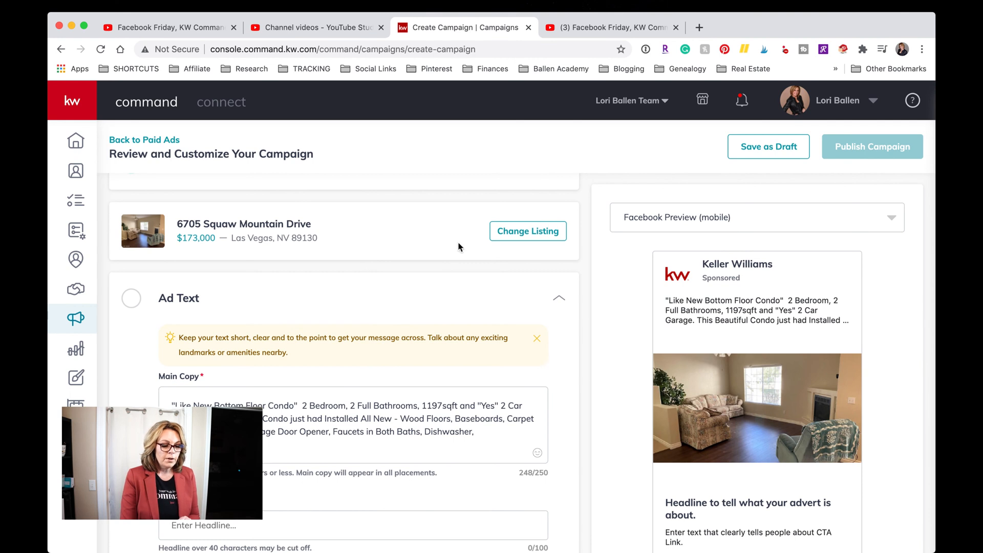
scroll(502, 250, "down", 3)
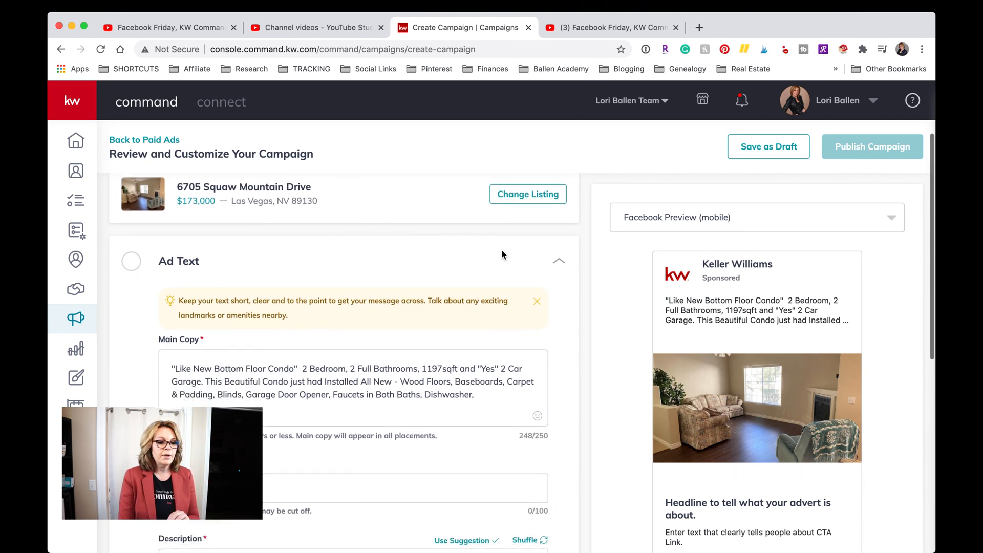
scroll(166, 270, "down", 4)
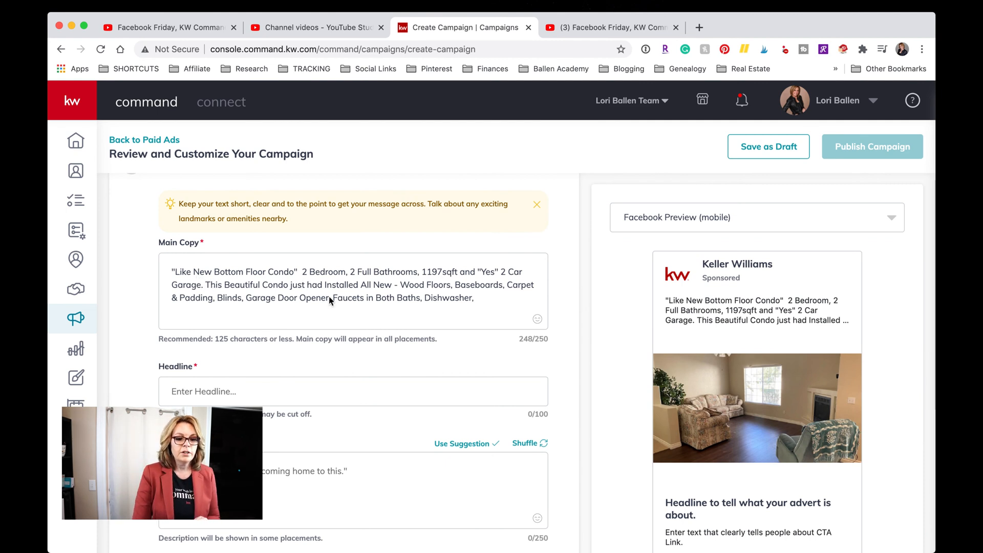
Trim the main copy to 92 characters starting 'Like New Bottom Floor Condo', removing the upgrades sentence.
left_click(432, 285)
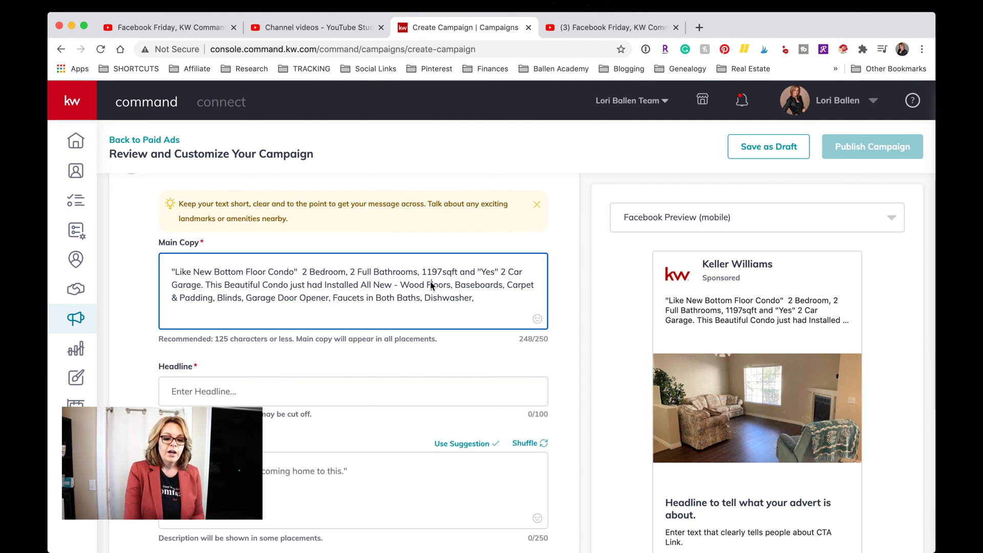
left_click(476, 300, "shift")
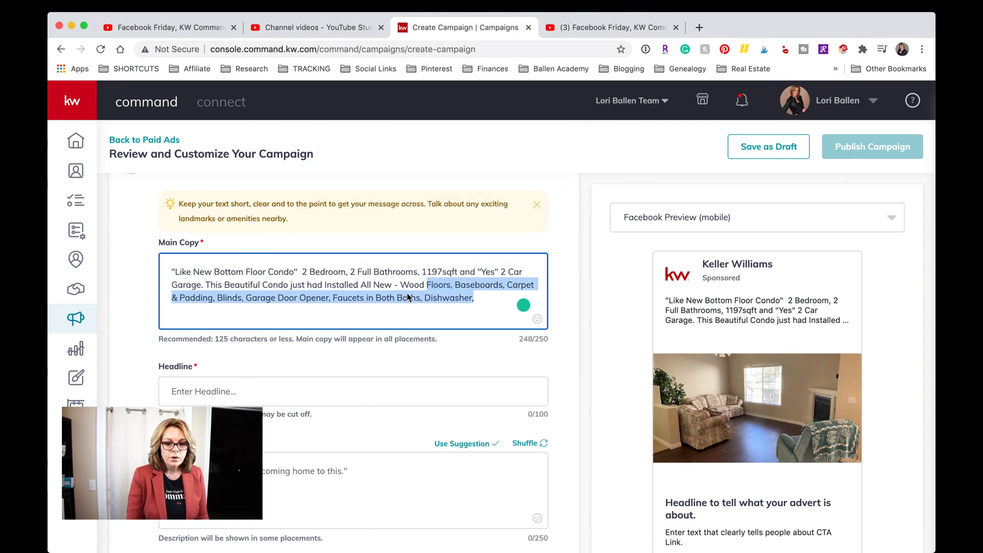
left_click(409, 298)
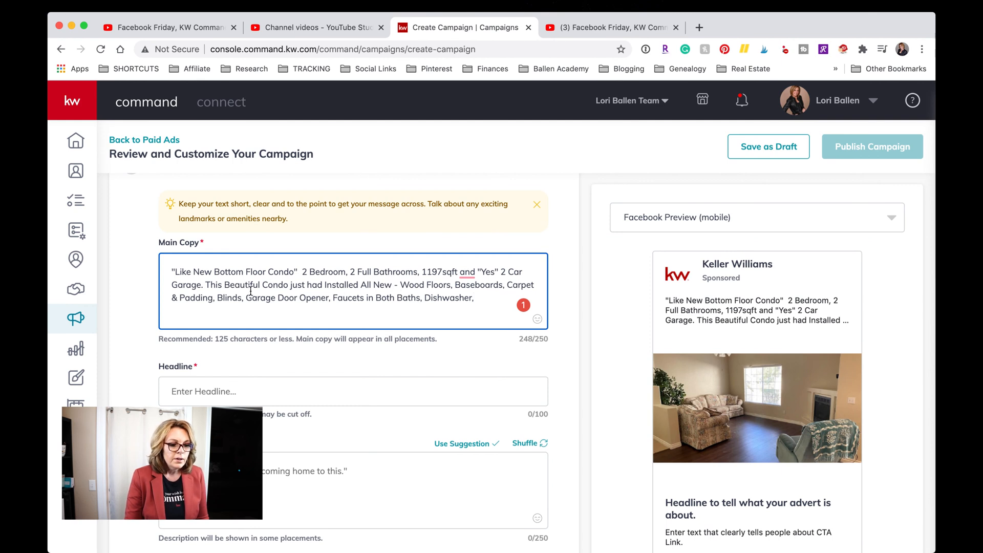
left_click_drag(205, 285, 505, 322)
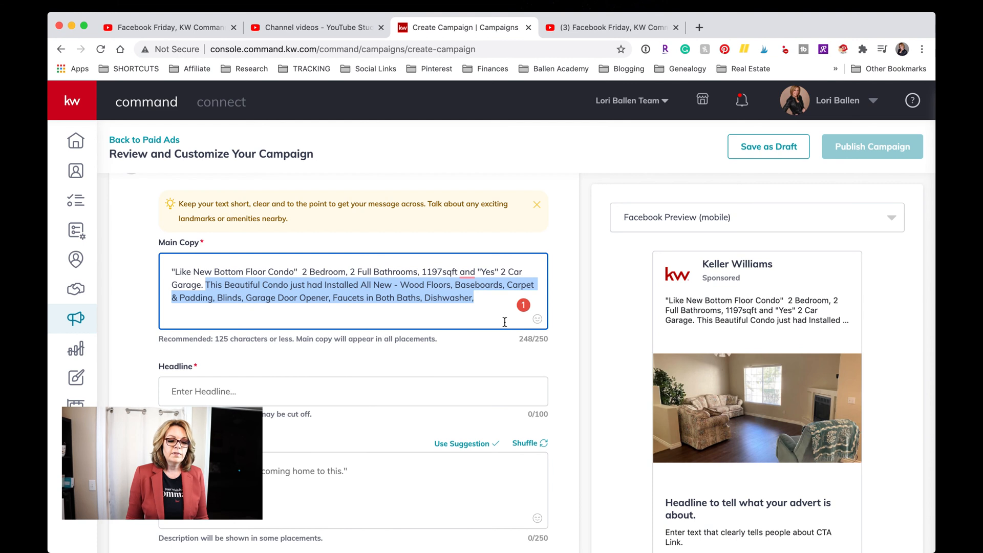
key("BackSpace")
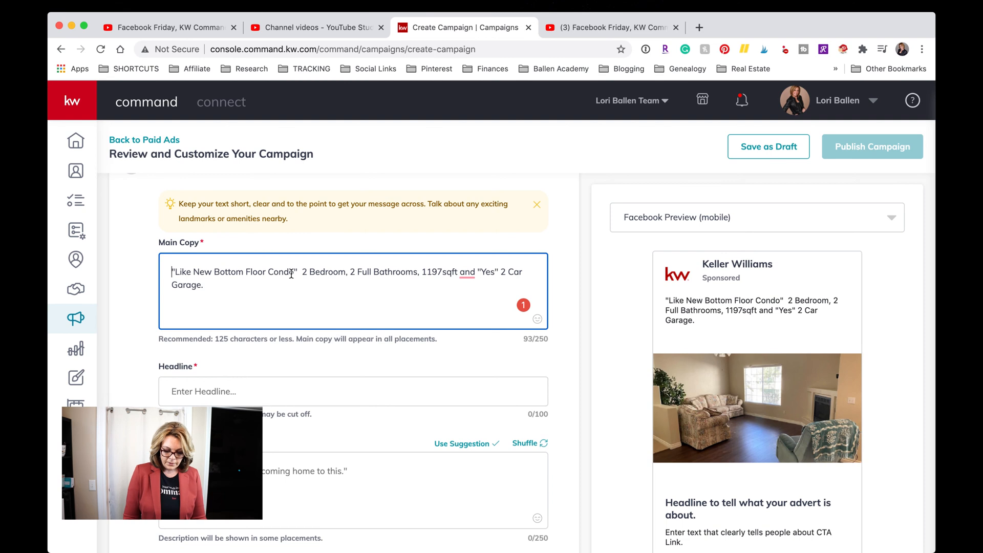
key("BackSpace")
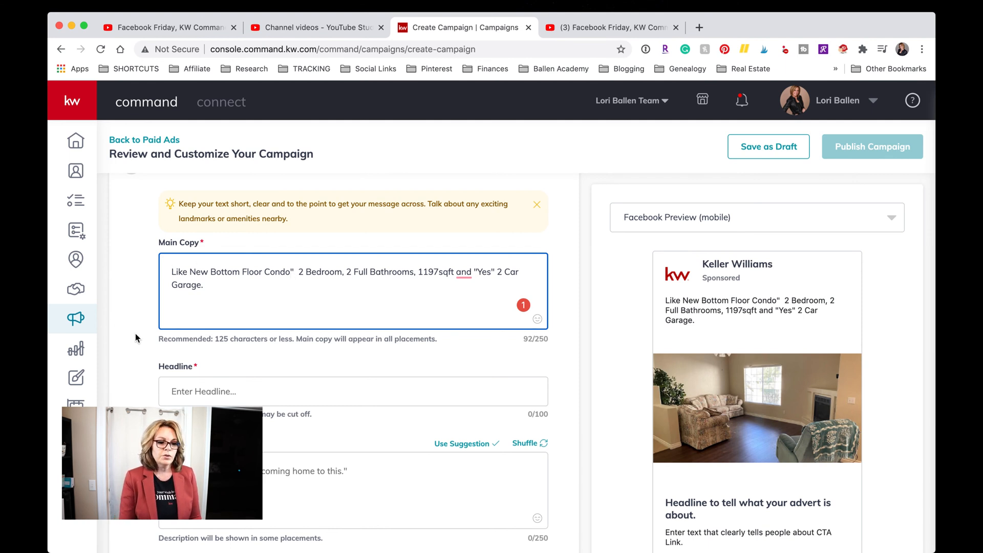
type("✅")
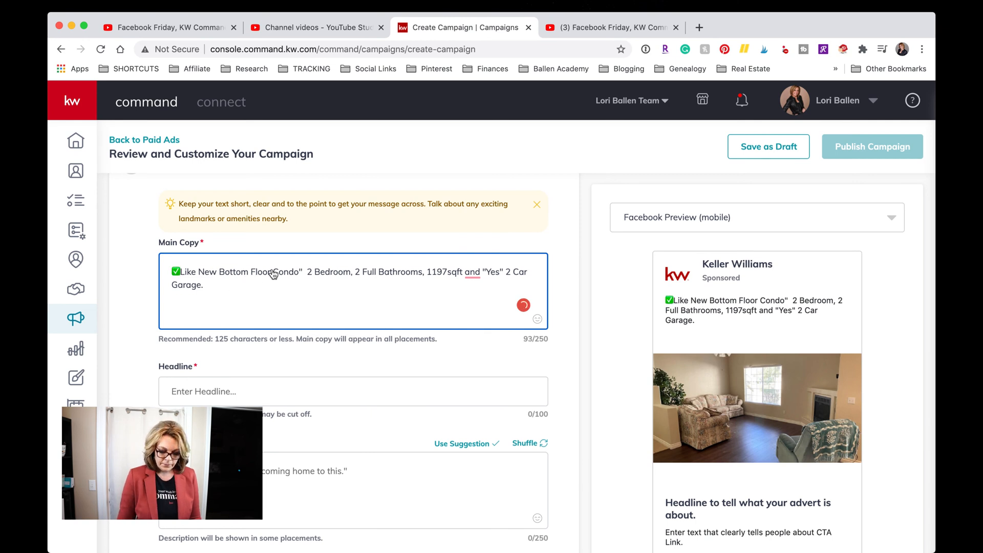
key("BackSpace")
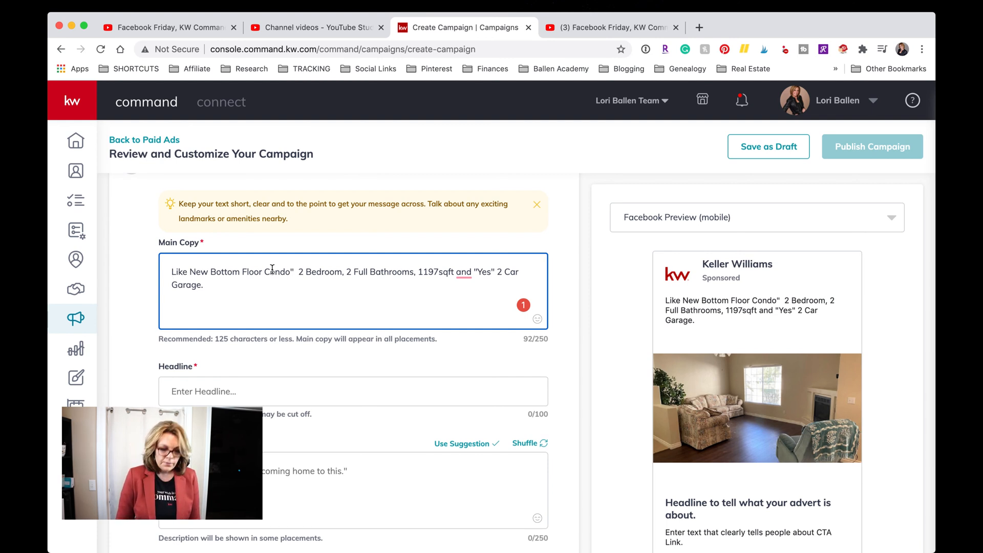
type(":")
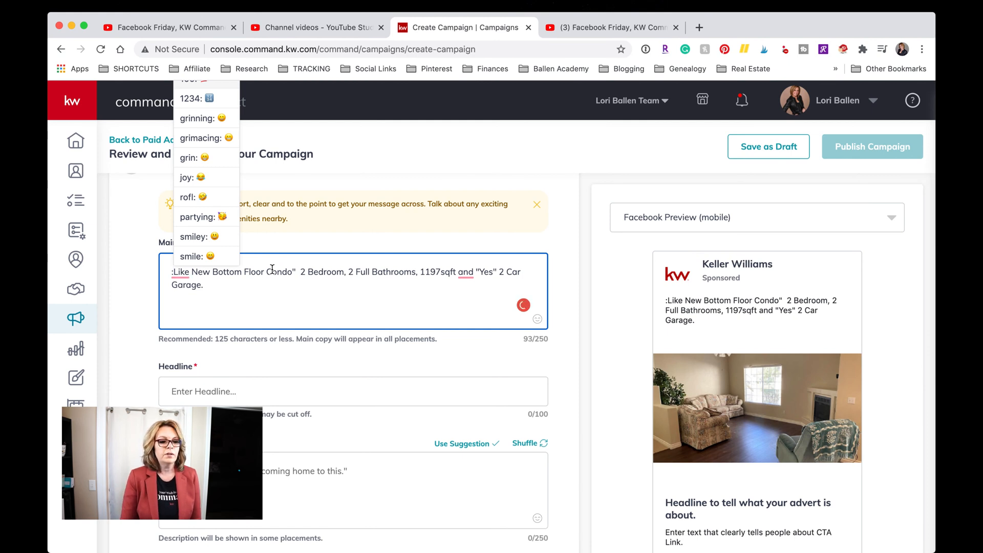
scroll(194, 160, "up", 2)
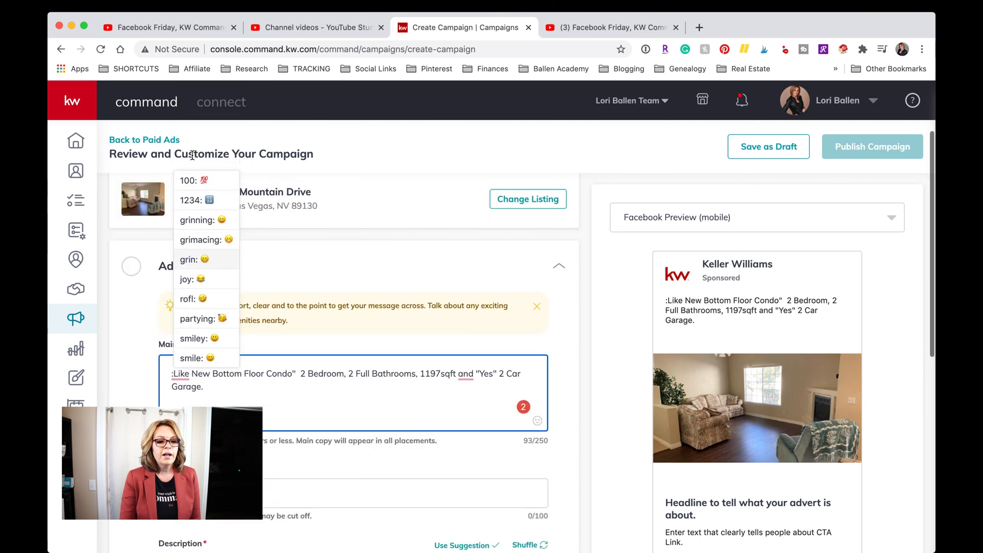
scroll(194, 160, "down", 1)
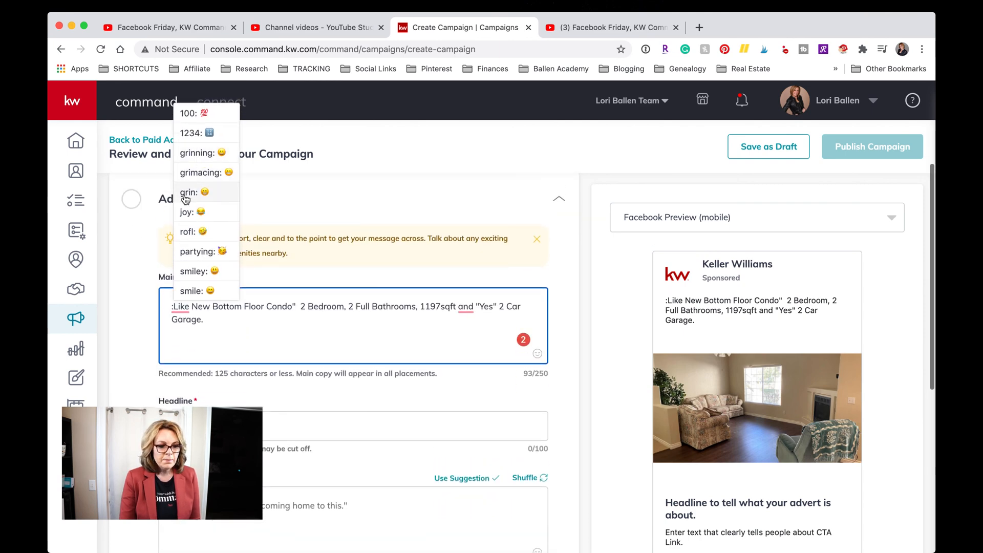
scroll(185, 201, "down", 1)
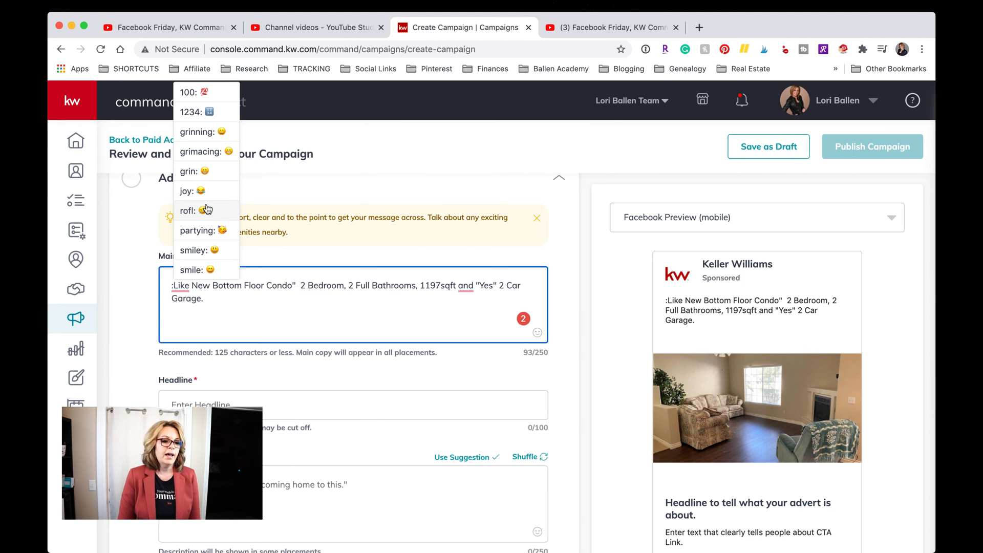
type("ba")
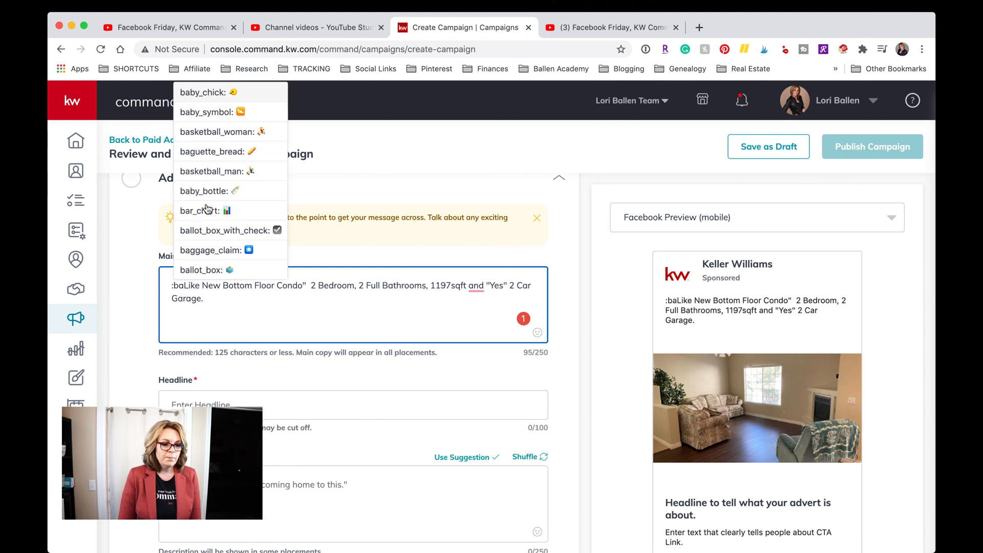
type("th")
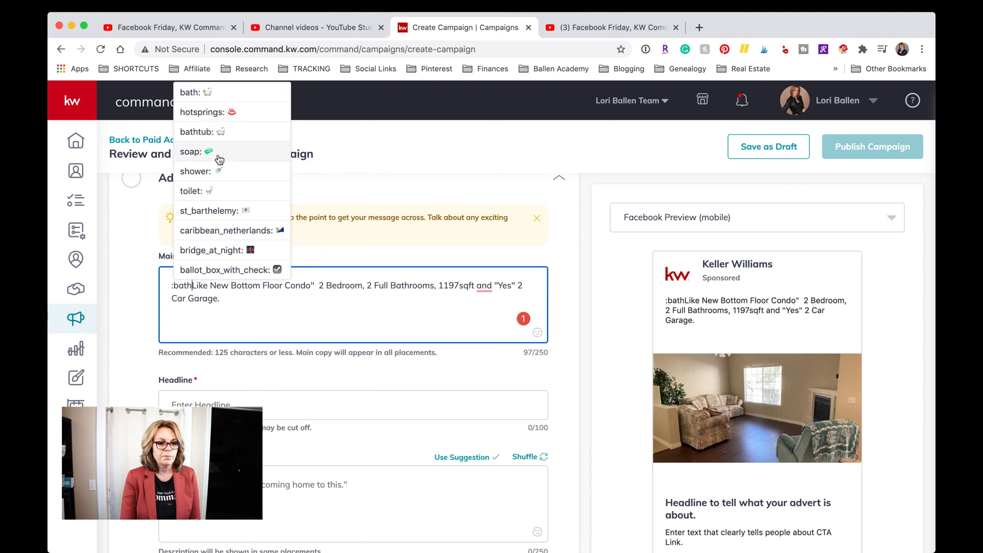
left_click(205, 95)
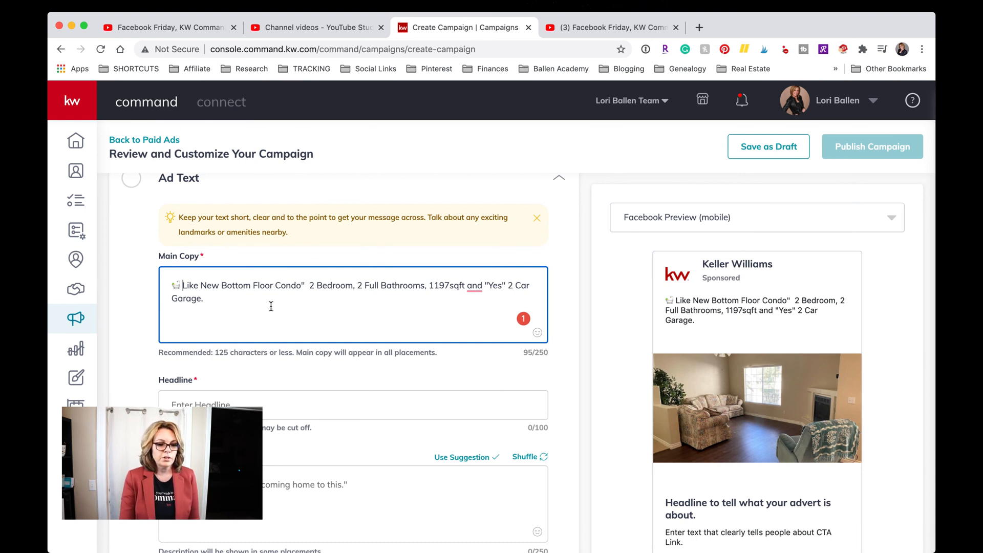
left_click(310, 288)
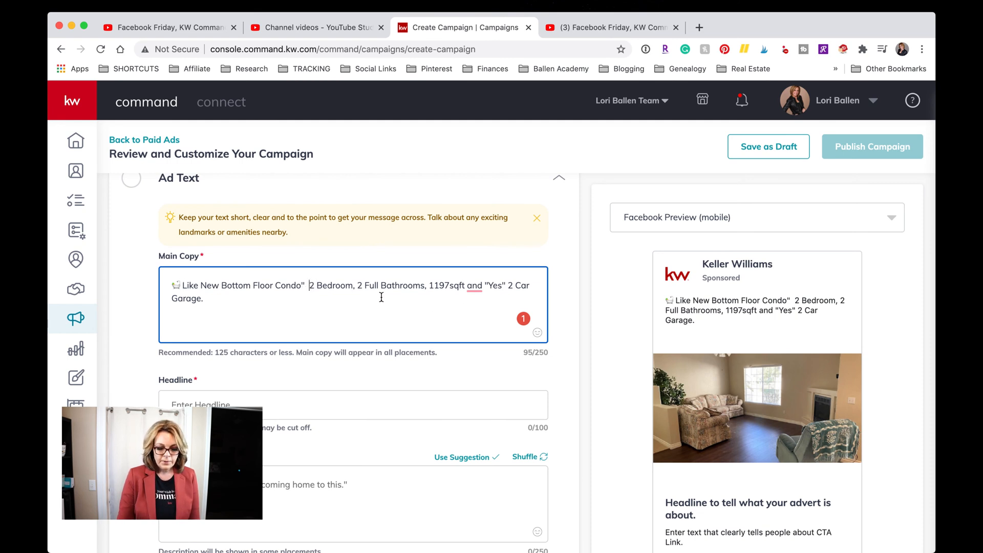
Start '2 Bedroom, 2 Full Bathrooms' on a new line with a bed emoji and delete the stray backslash.
key("BackSpace")
key("BackSpace")
key("BackSpace")
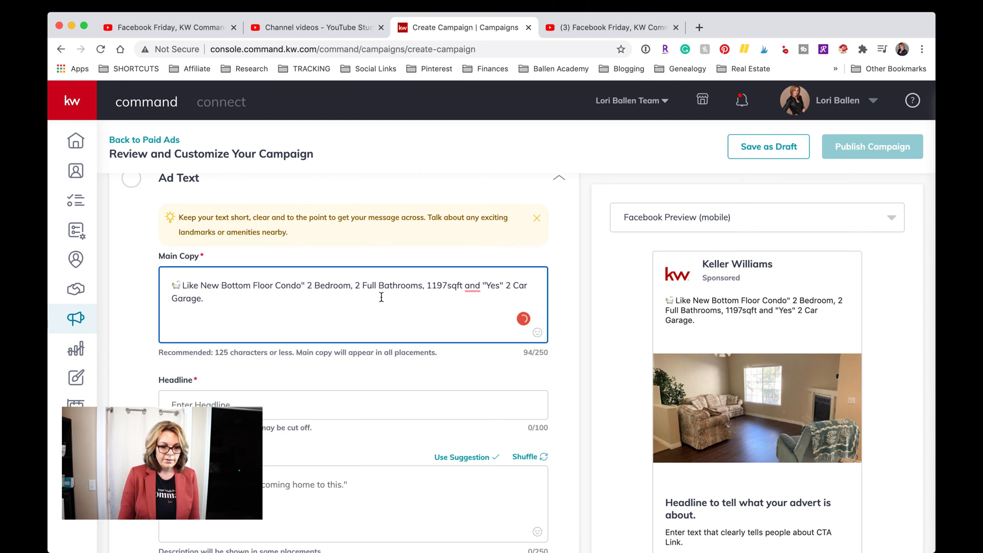
type("\\")
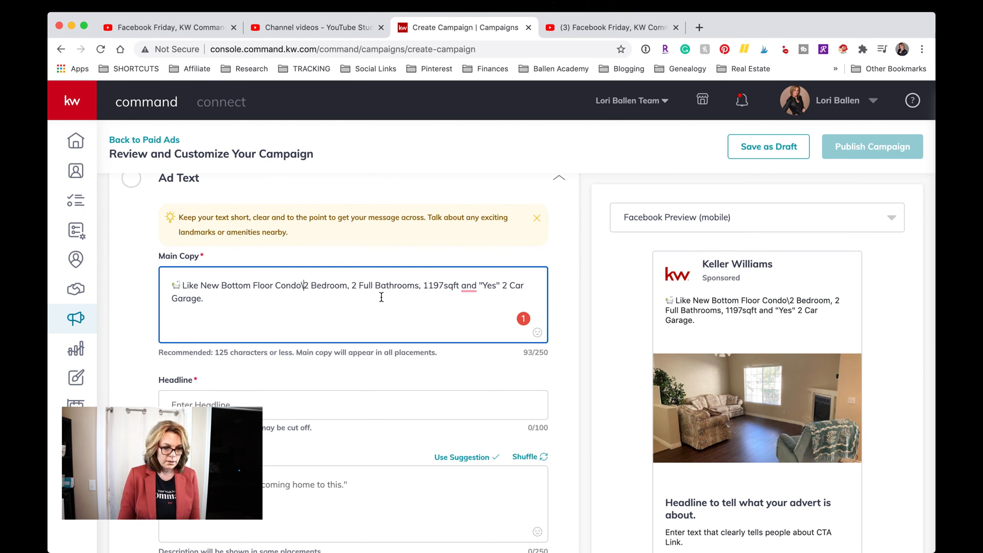
key("Return")
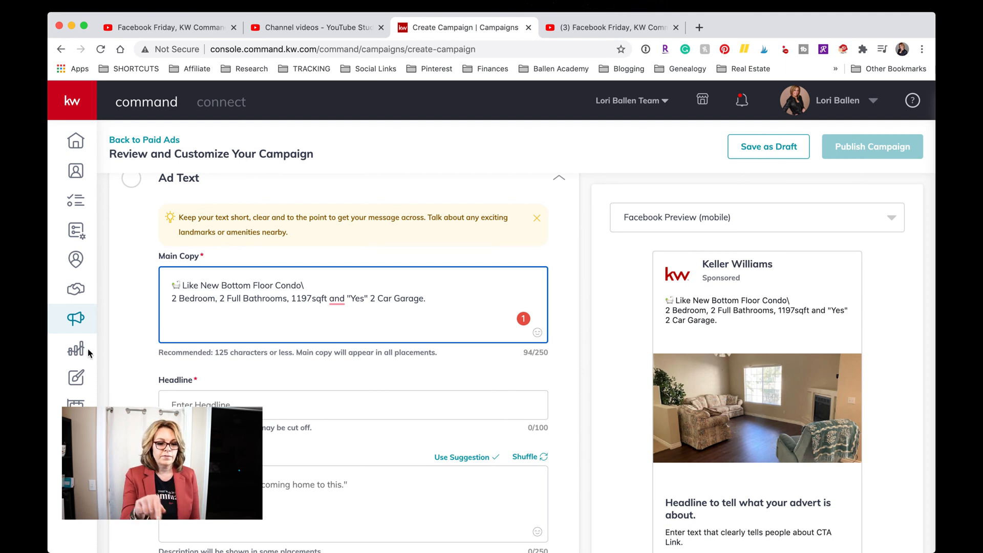
type("🛏")
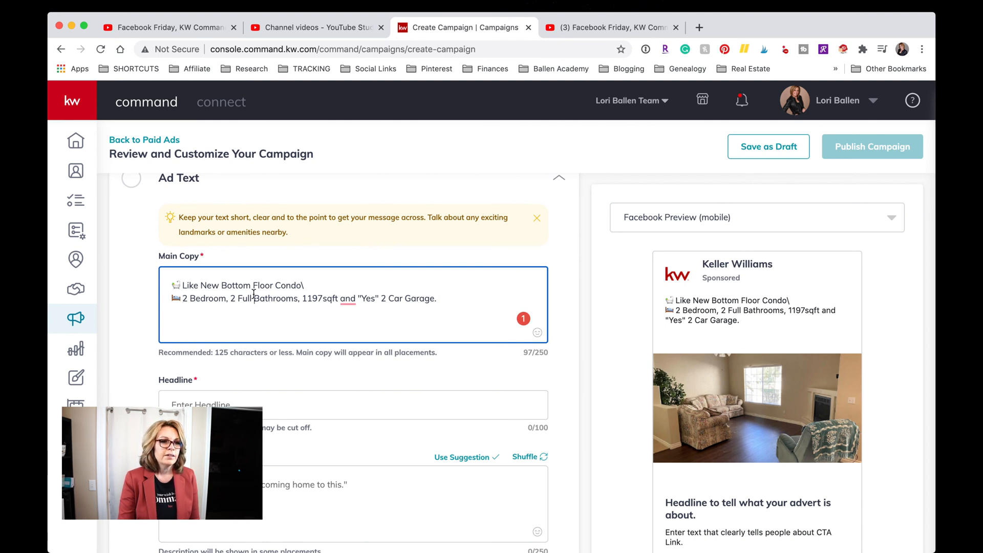
left_click(227, 298)
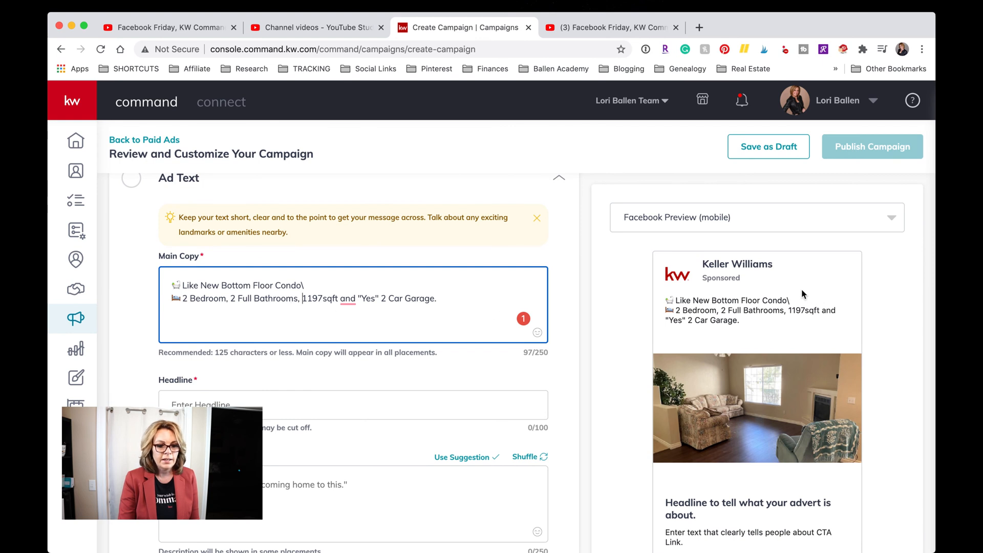
left_click(307, 285)
key("BackSpace")
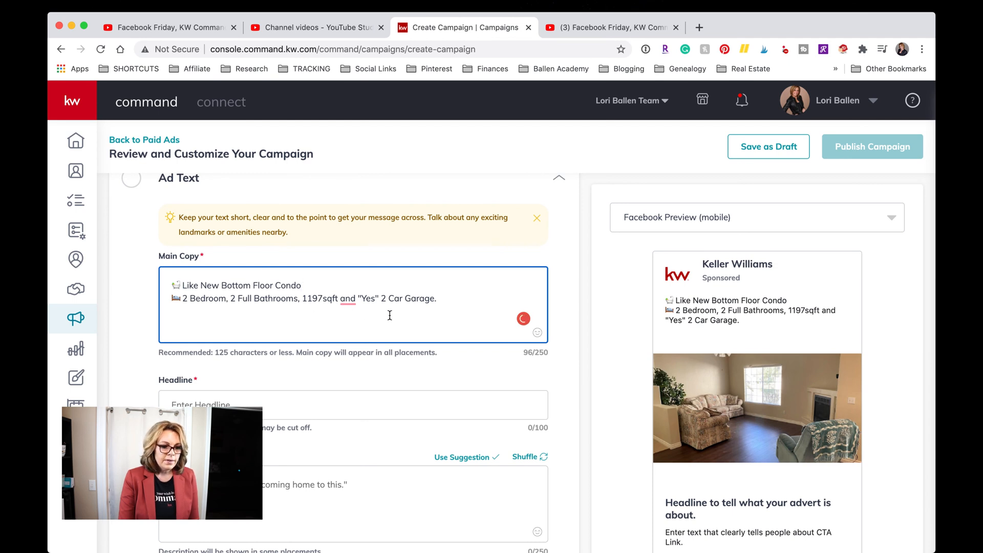
Cut and paste back the square footage and garage text, then reselect it.
left_click_drag(304, 299, 465, 308)
key("super+c")
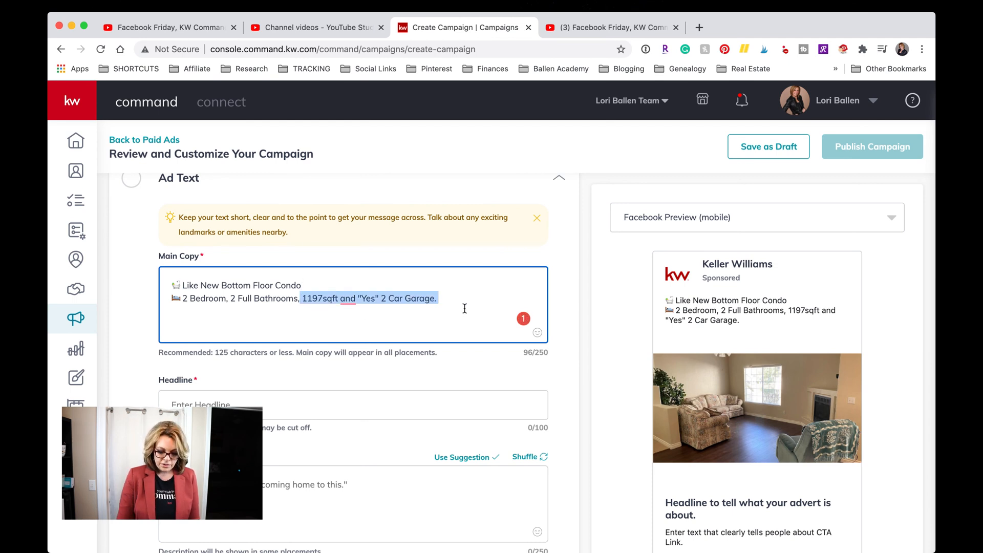
key("BackSpace")
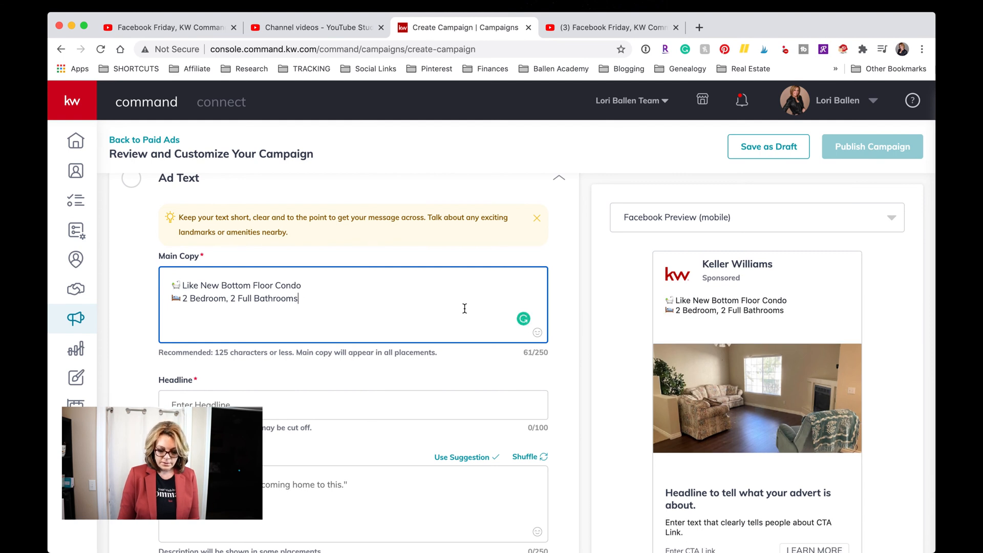
key("Return")
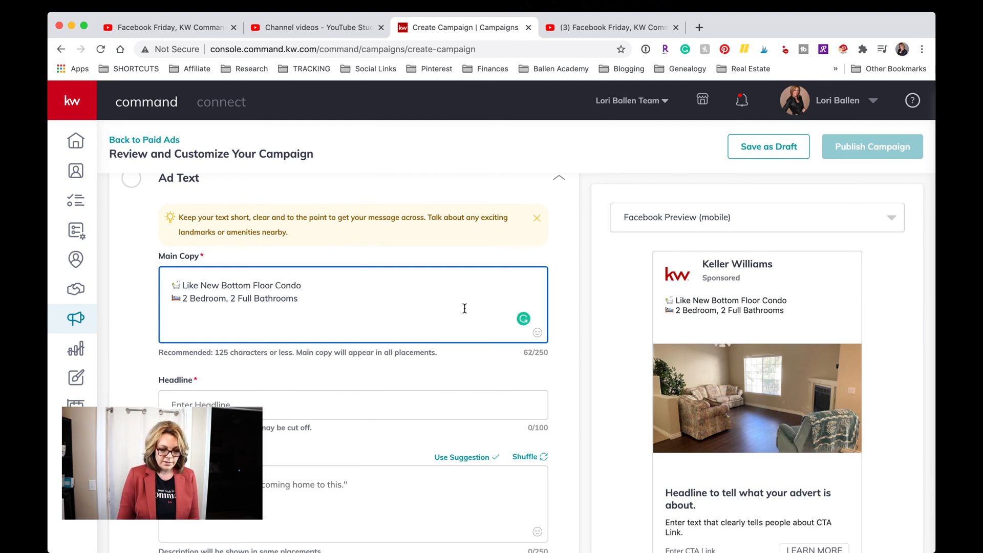
key("BackSpace")
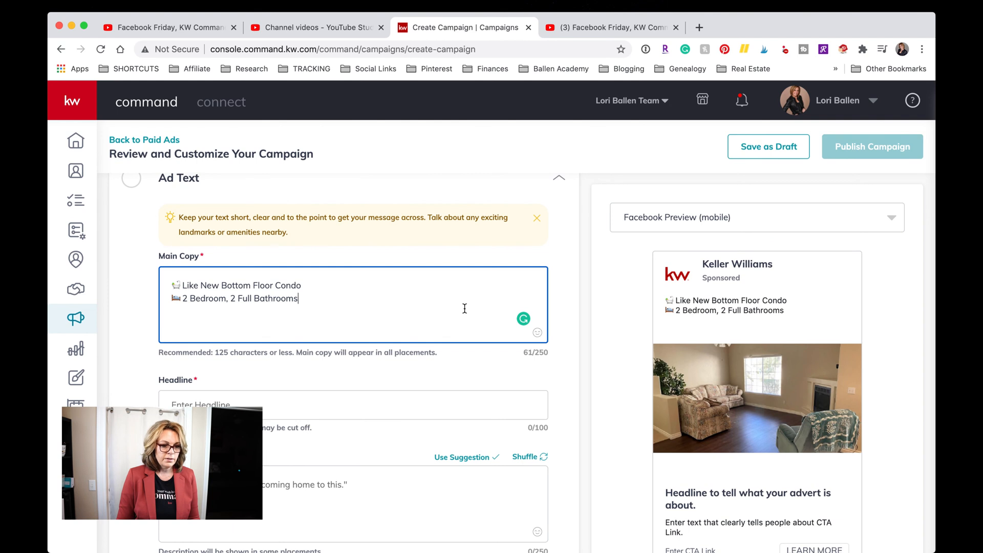
key("super+v")
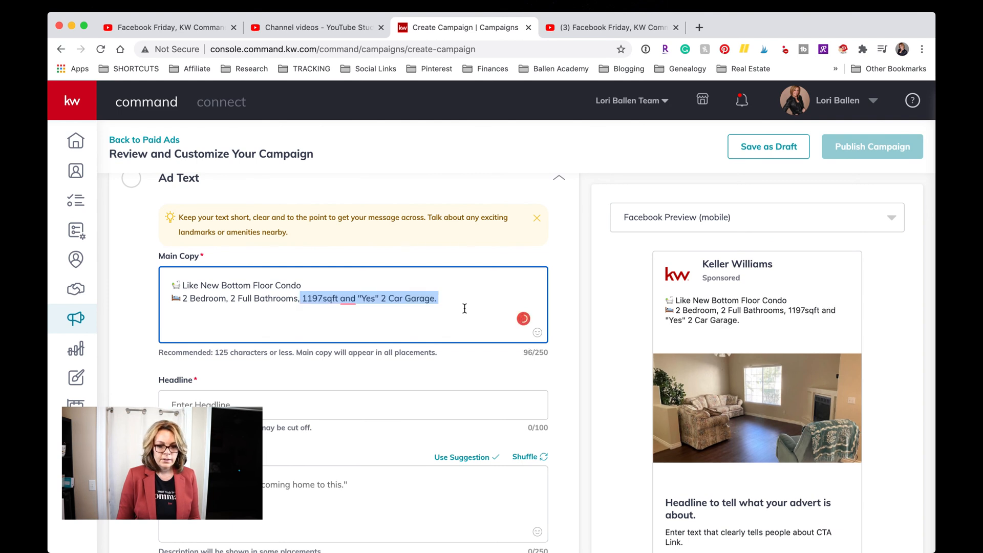
left_click(397, 299)
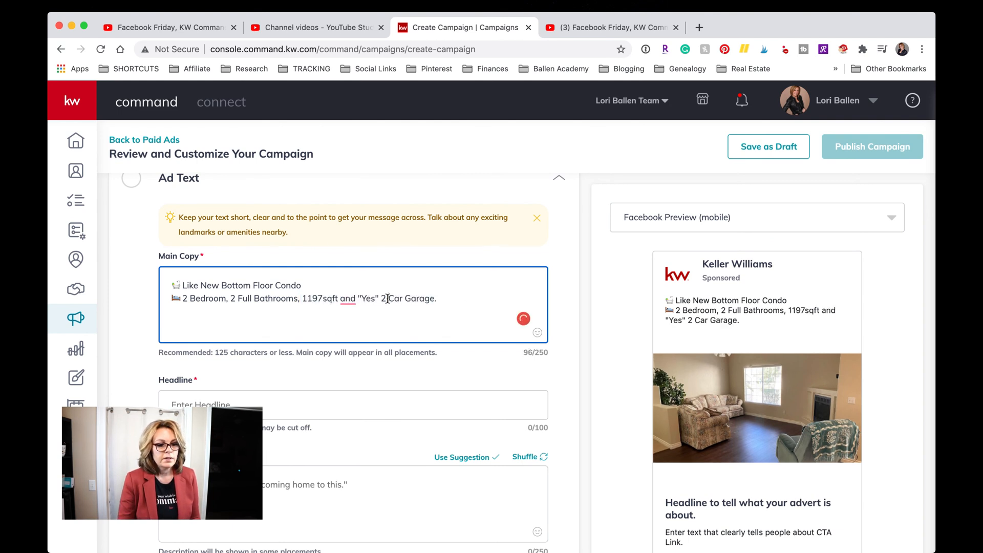
left_click_drag(302, 299, 494, 310)
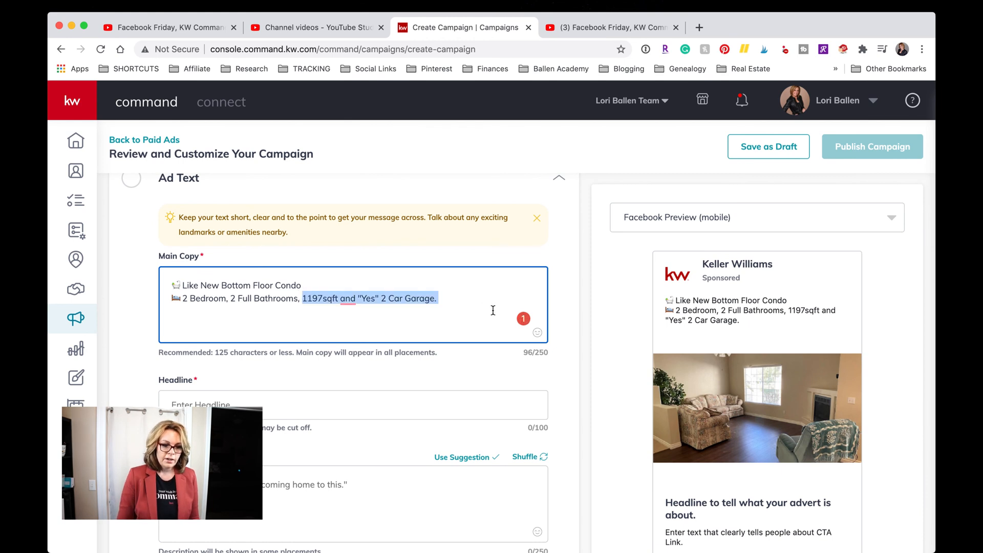
Swap the sqft/garage text for an oncoming_automobile emoji followed by '2 Car Garage'.
key("BackSpace")
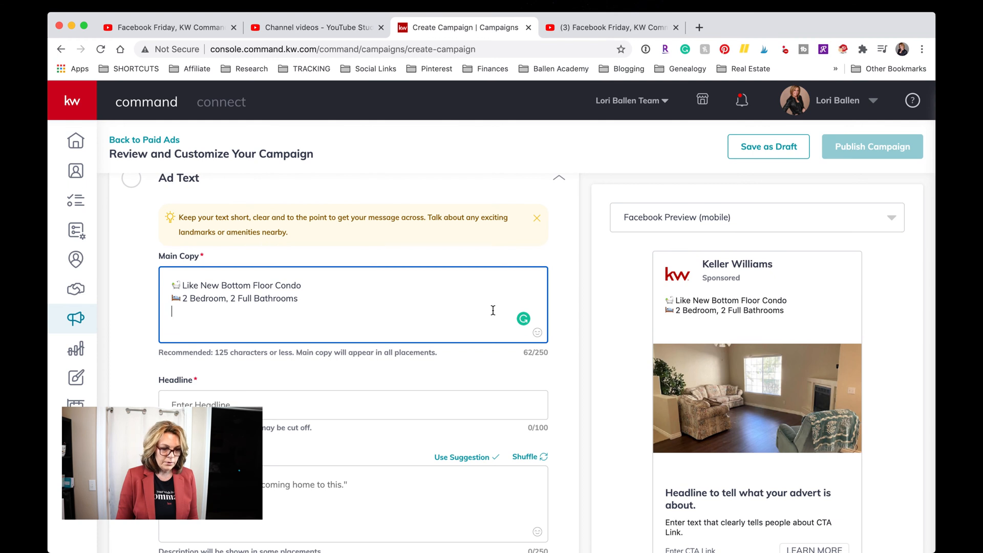
type(":")
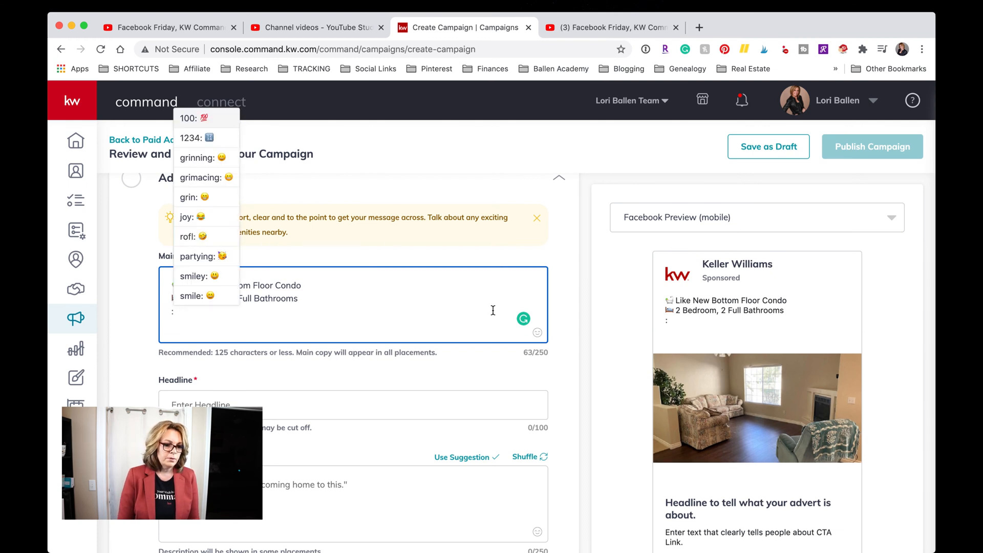
type("car")
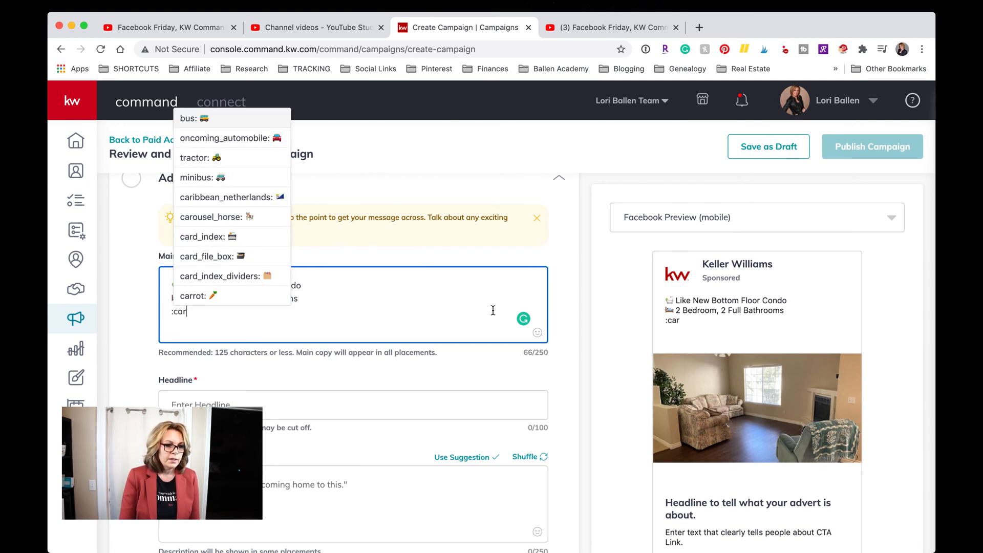
left_click(238, 145)
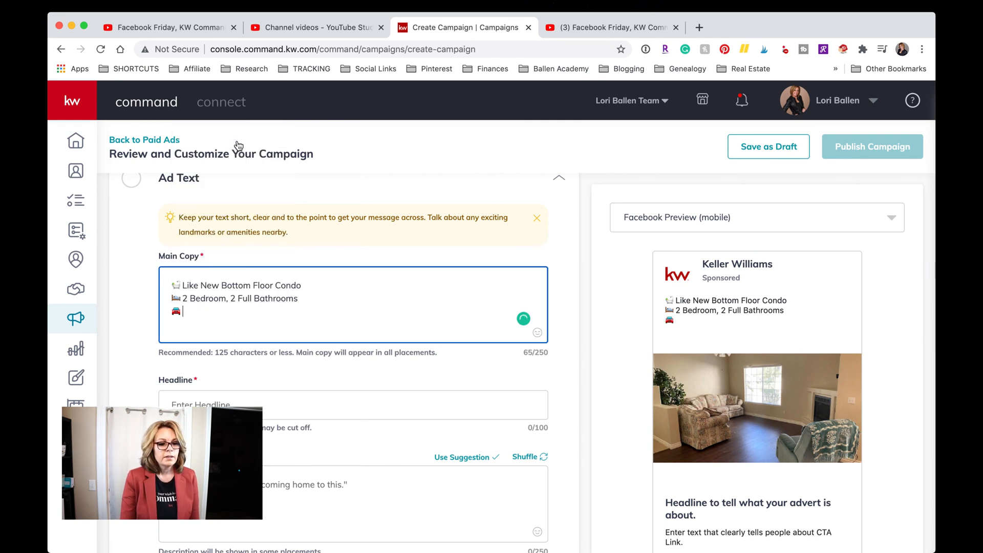
type("2 Car Gar")
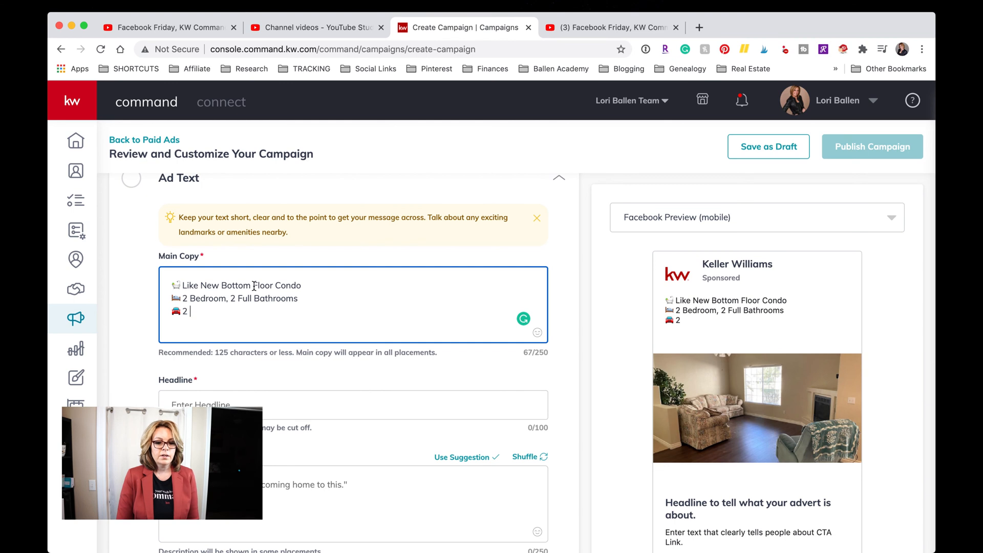
type("age")
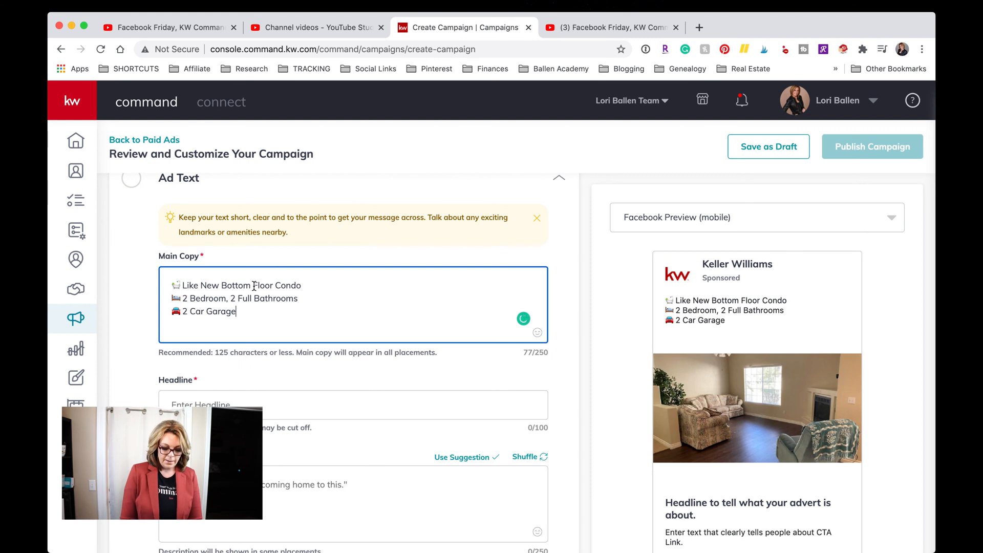
key("Return")
type("dd")
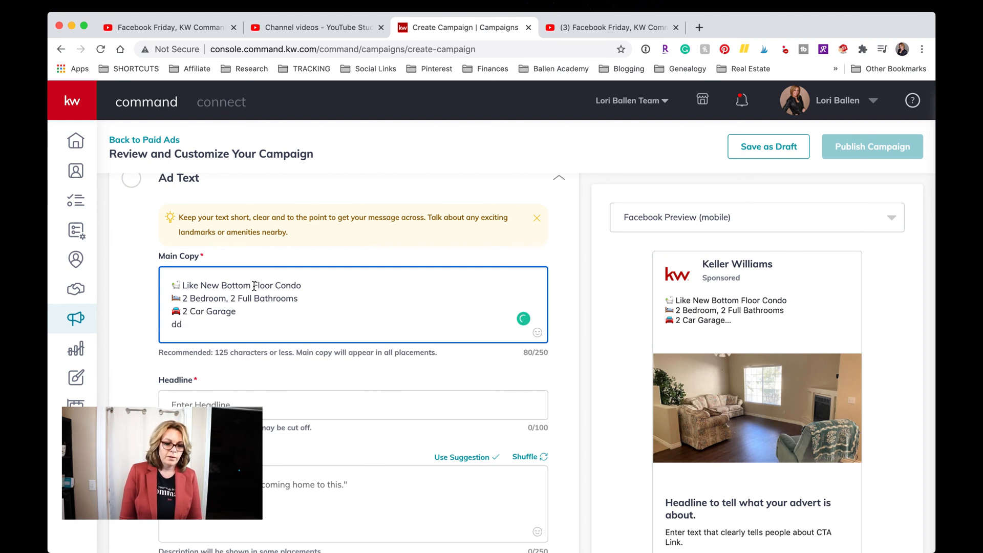
key("BackSpace")
key("BackSpace")
key("BackSpace")
key("BackSpace")
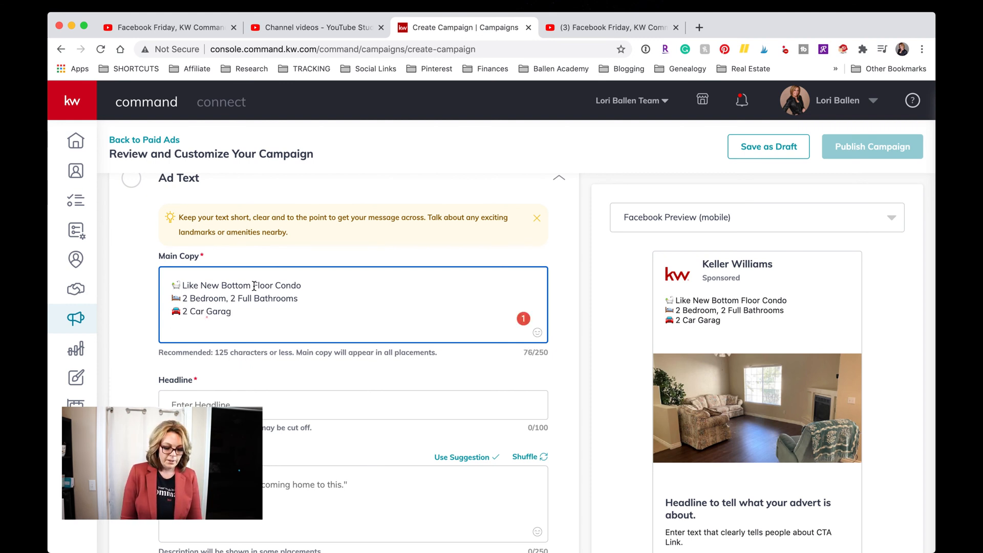
type("e")
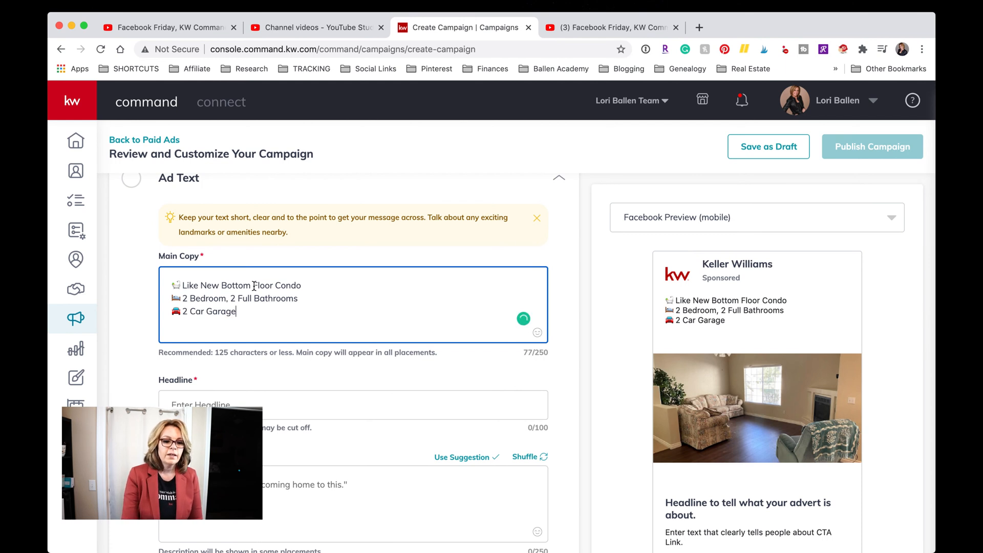
scroll(427, 352, "down", 1)
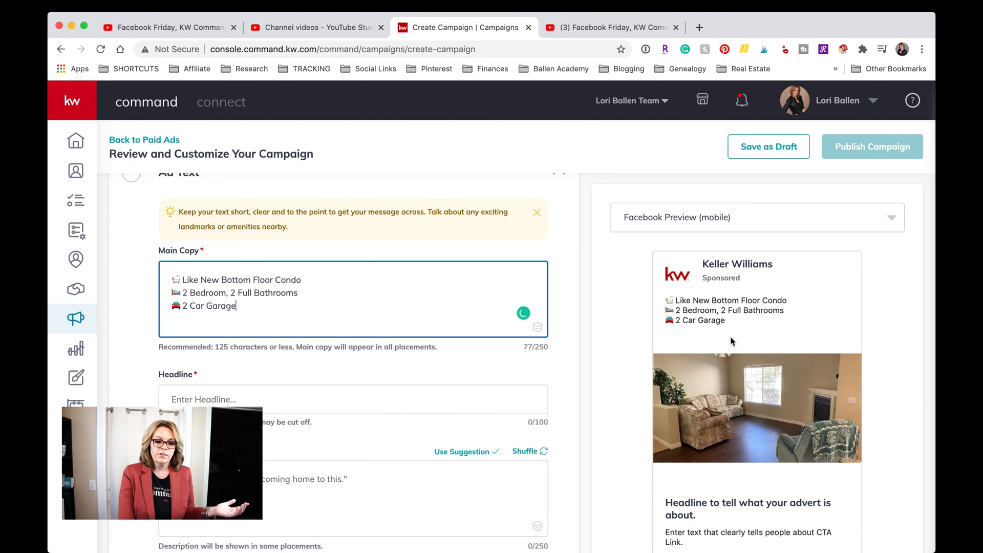
scroll(334, 435, "down", 3)
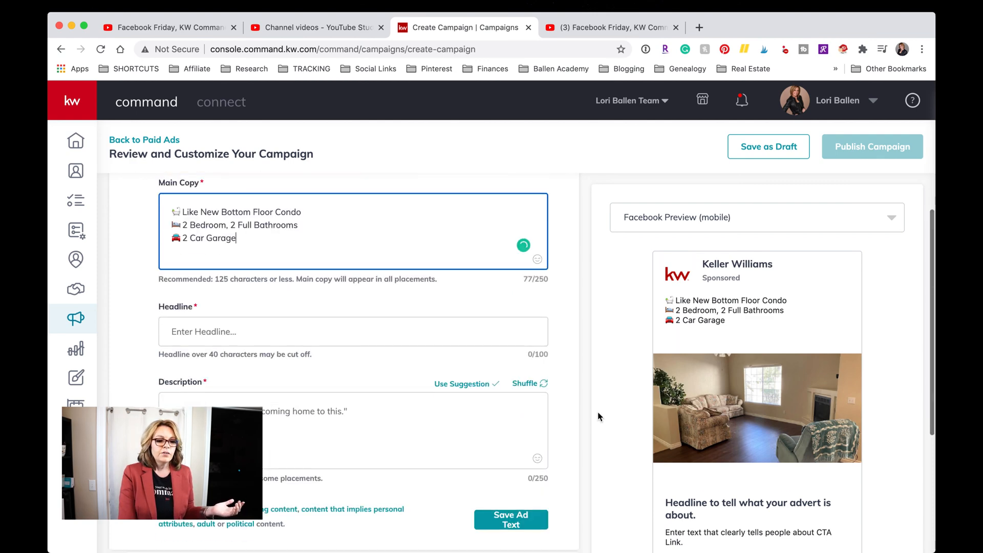
scroll(599, 416, "down", 8)
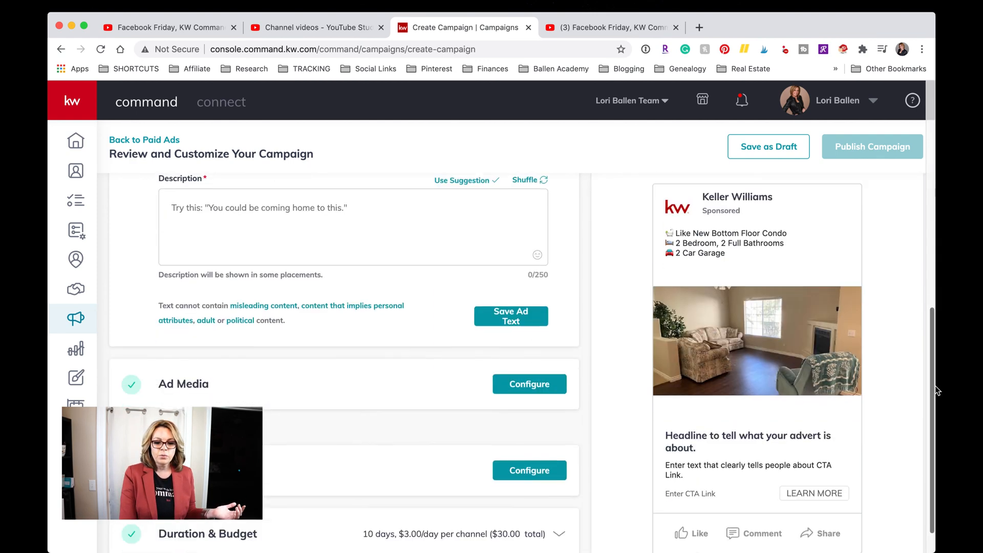
left_click_drag(697, 410, 637, 389)
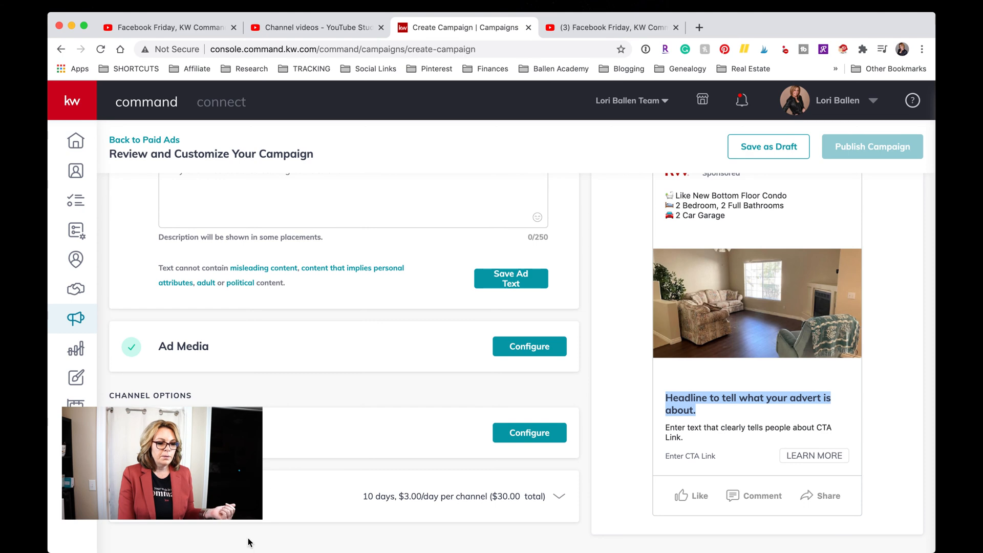
scroll(302, 314, "up", 3)
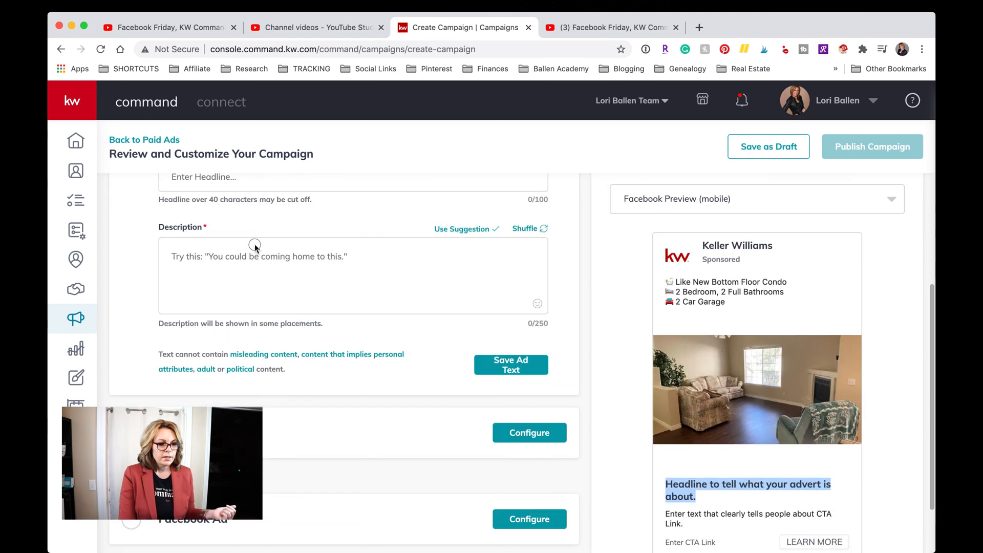
left_click(291, 258)
scroll(571, 302, "up", 5)
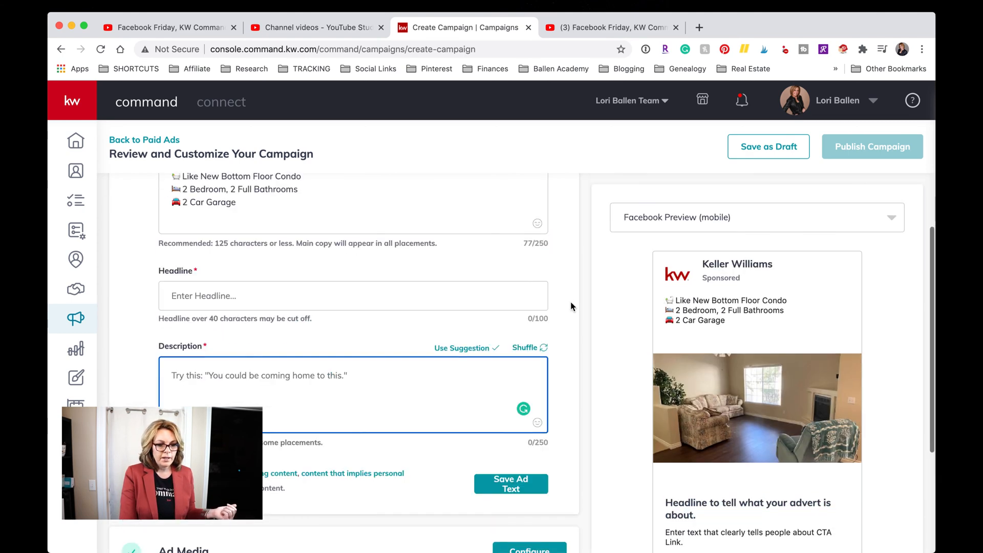
scroll(757, 376, "down", 8)
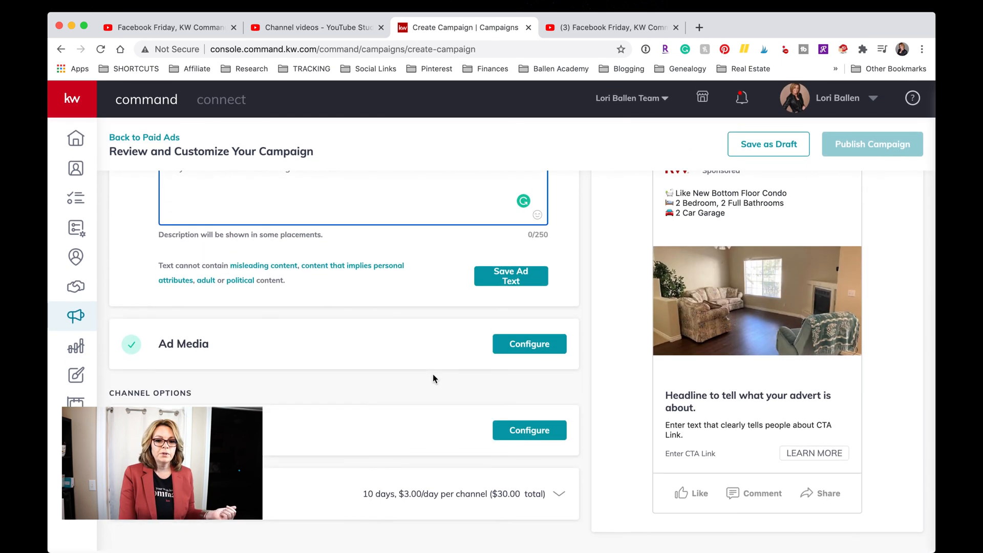
scroll(433, 374, "up", 12)
scroll(433, 374, "down", 10)
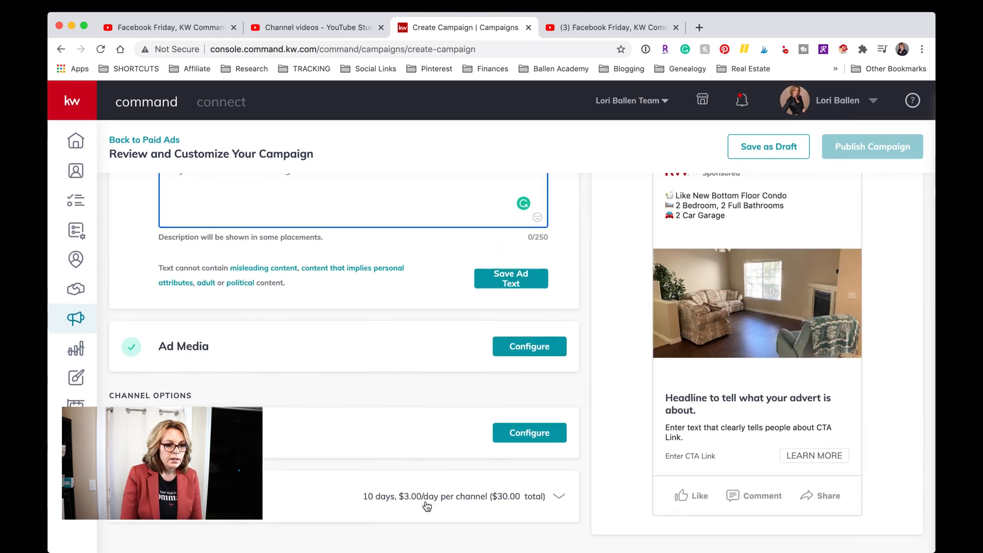
scroll(428, 506, "up", 3)
Enter the headline 'Offered At Only $173,000' and check it in the Facebook preview.
left_click(248, 231)
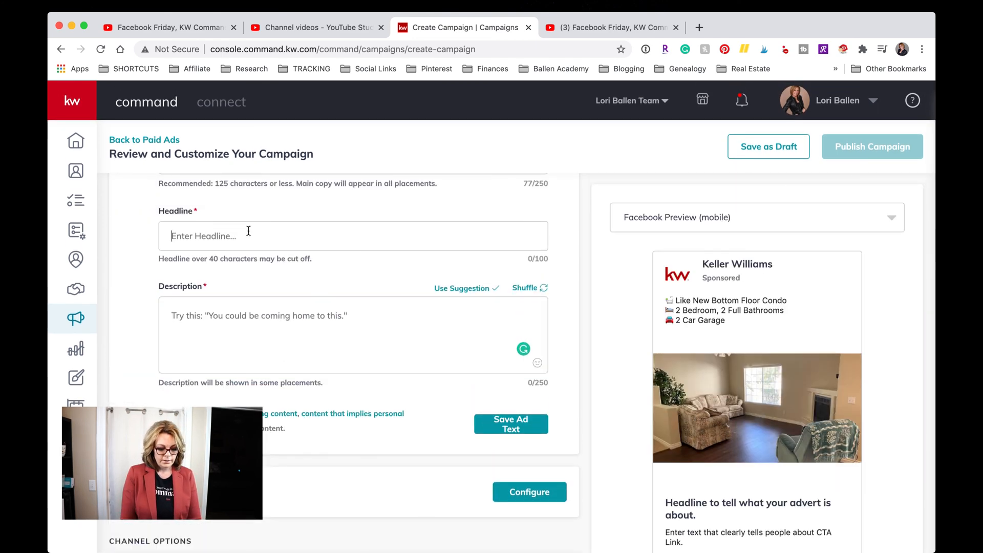
type("$")
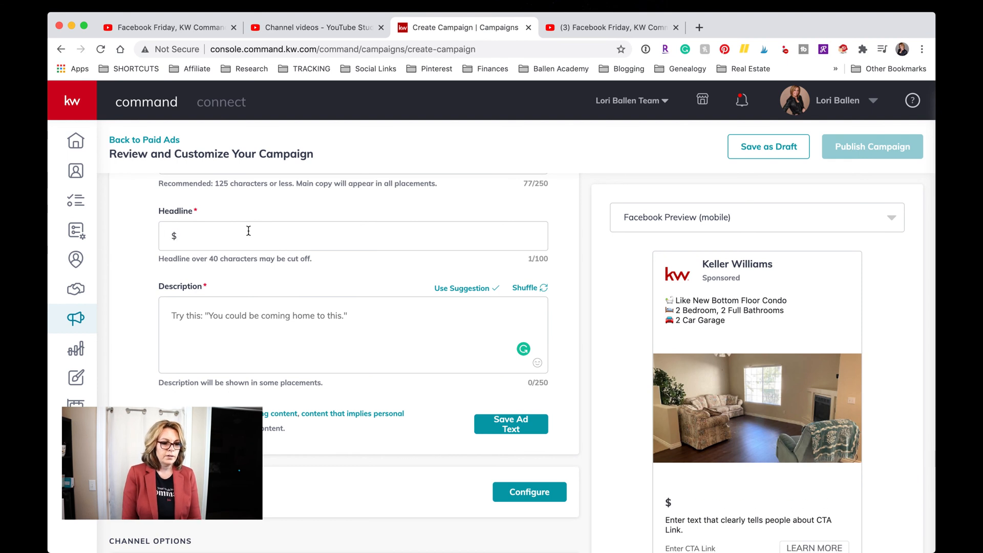
type("1")
key("BackSpace")
key("BackSpace")
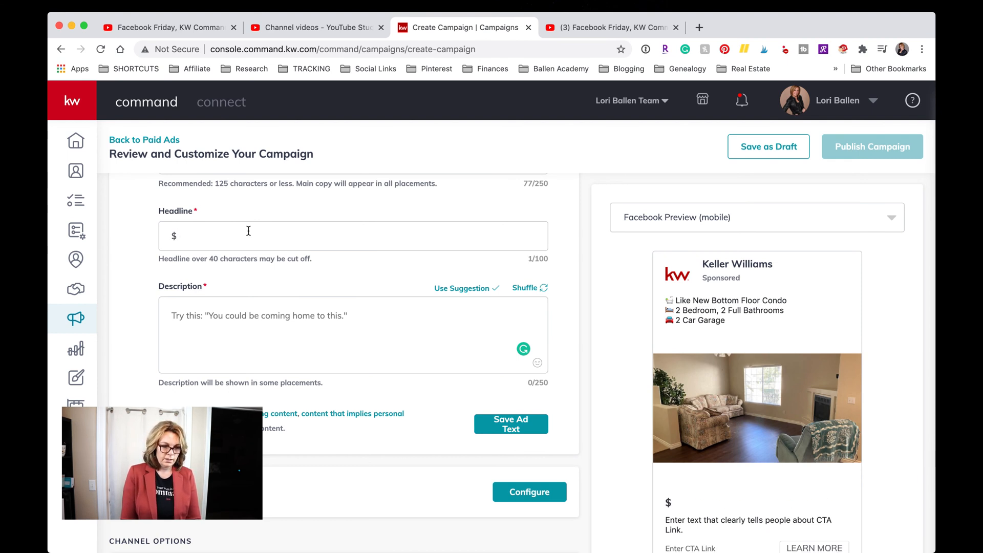
type("Off")
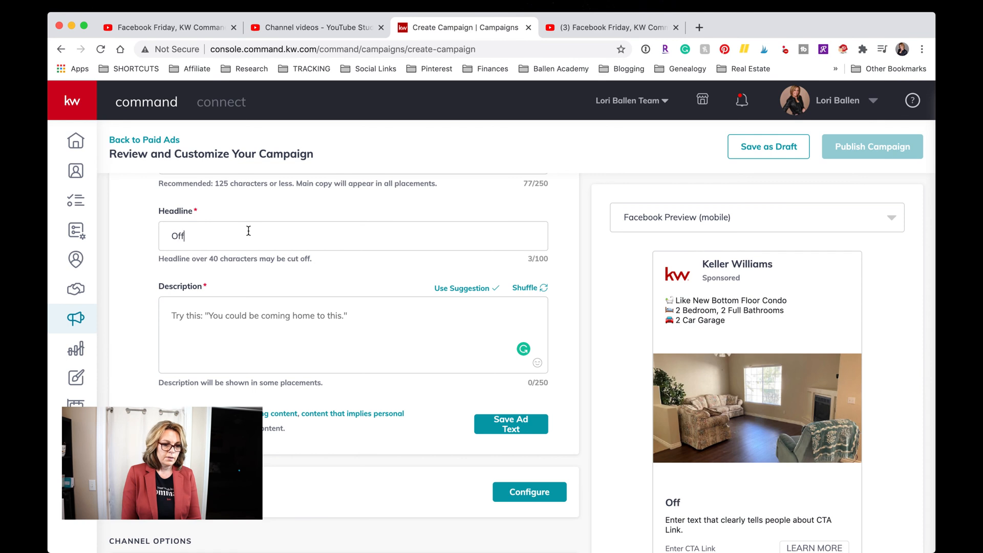
type("ered At O")
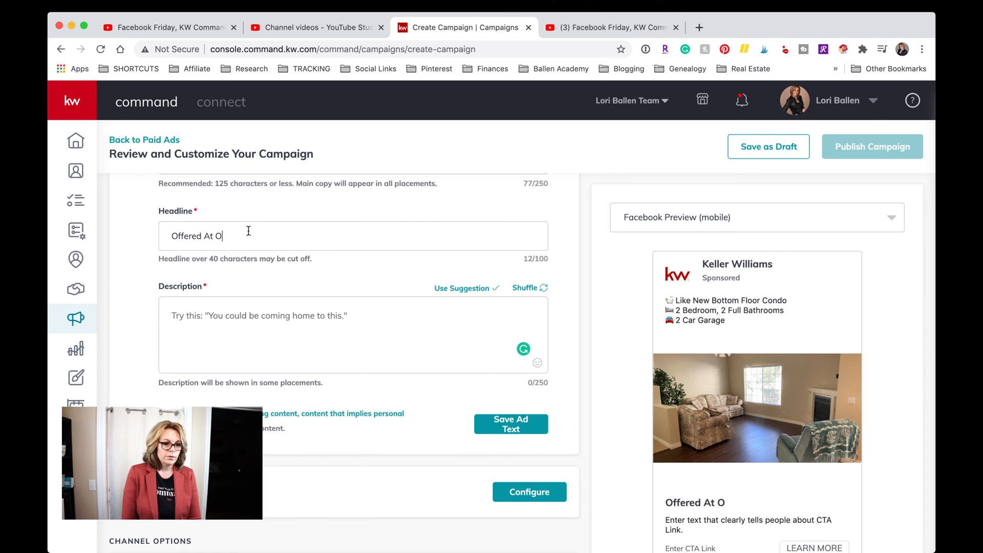
type("nly $17")
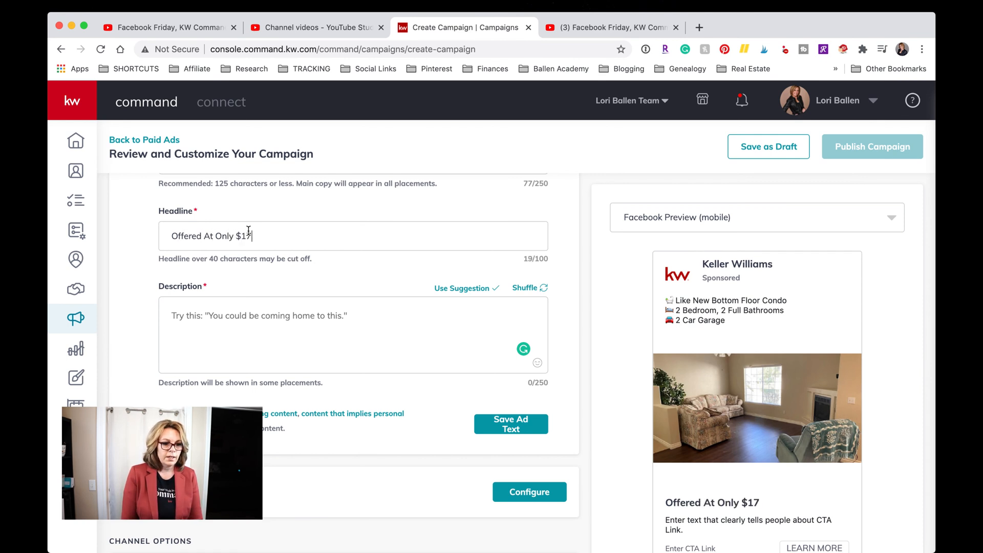
type("3,000")
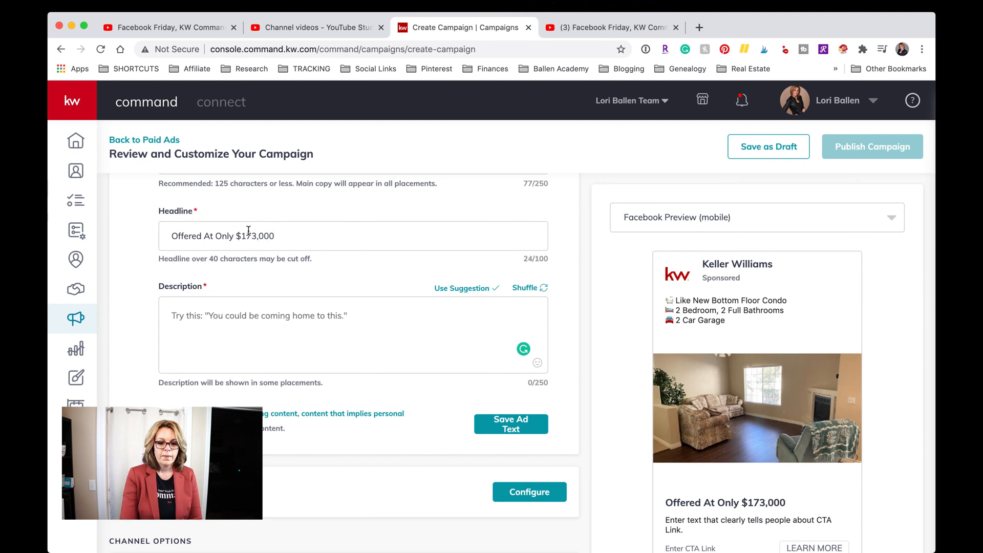
scroll(714, 365, "down", 3)
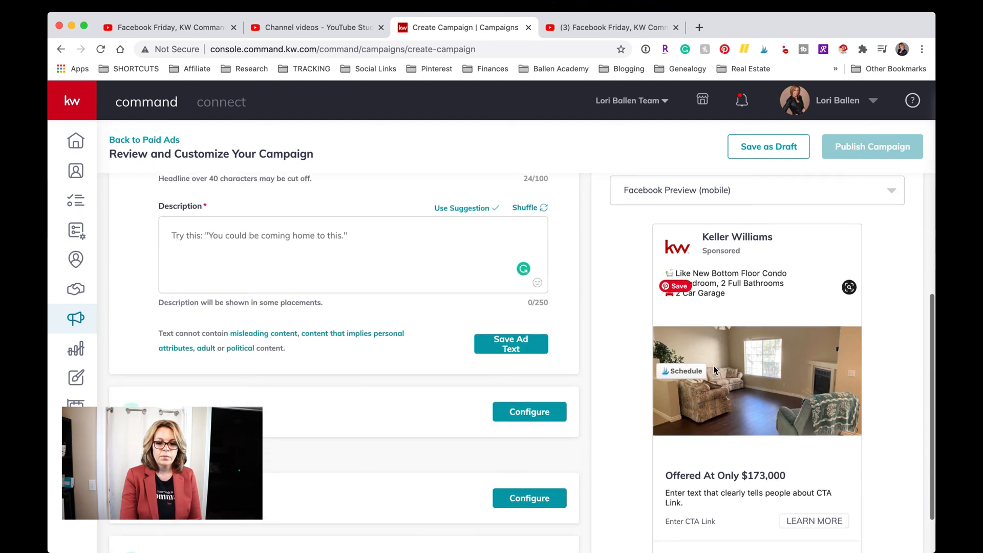
scroll(714, 366, "down", 2)
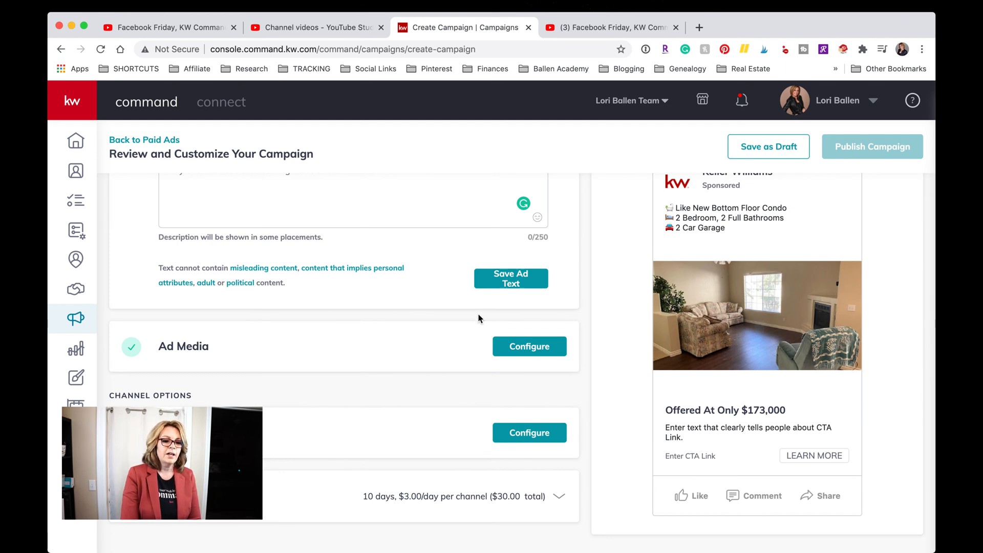
Enter 'See Details, Pics, Features, Map' as the description and review the preview.
scroll(479, 318, "up", 2)
left_click(226, 244)
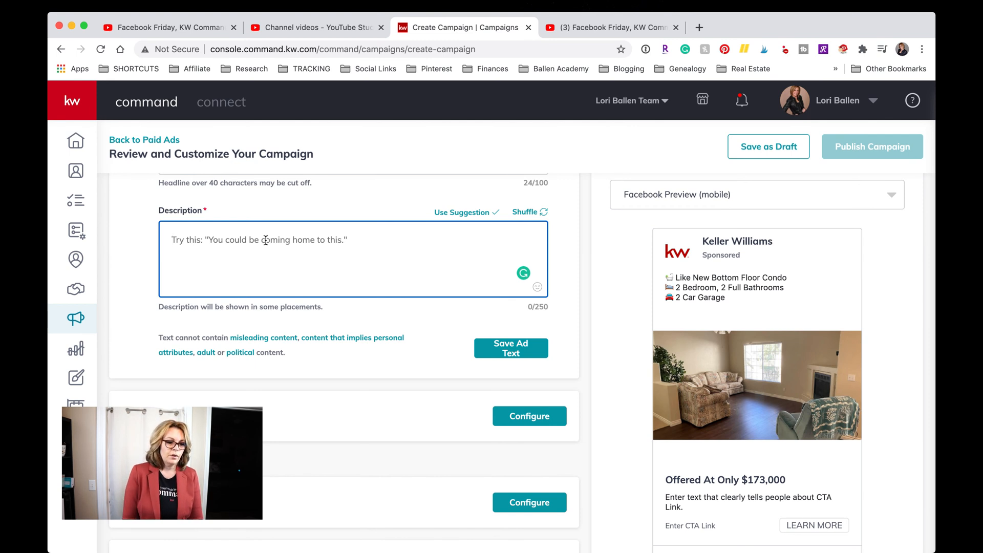
type("See De")
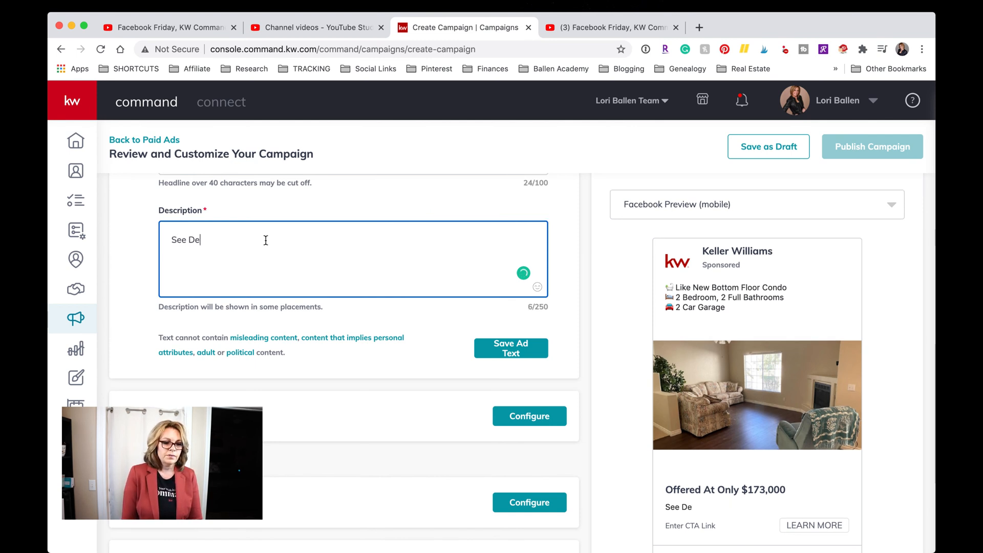
type("tails, Pics,")
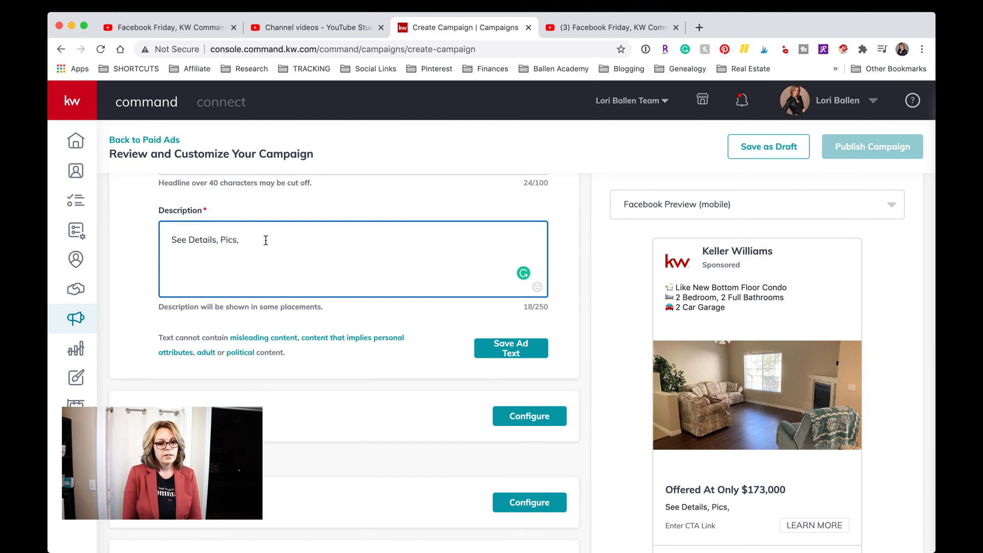
type(" Feature")
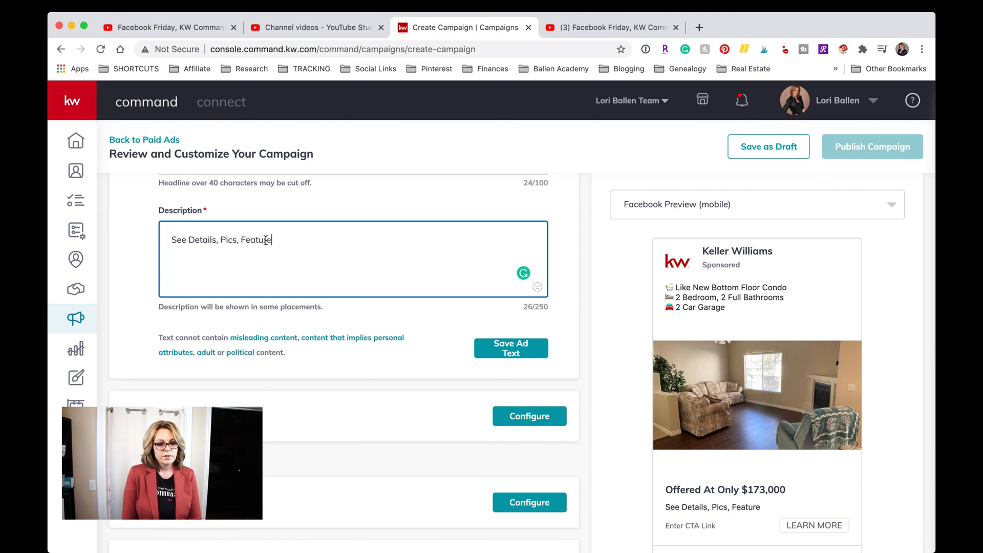
type("s, Map")
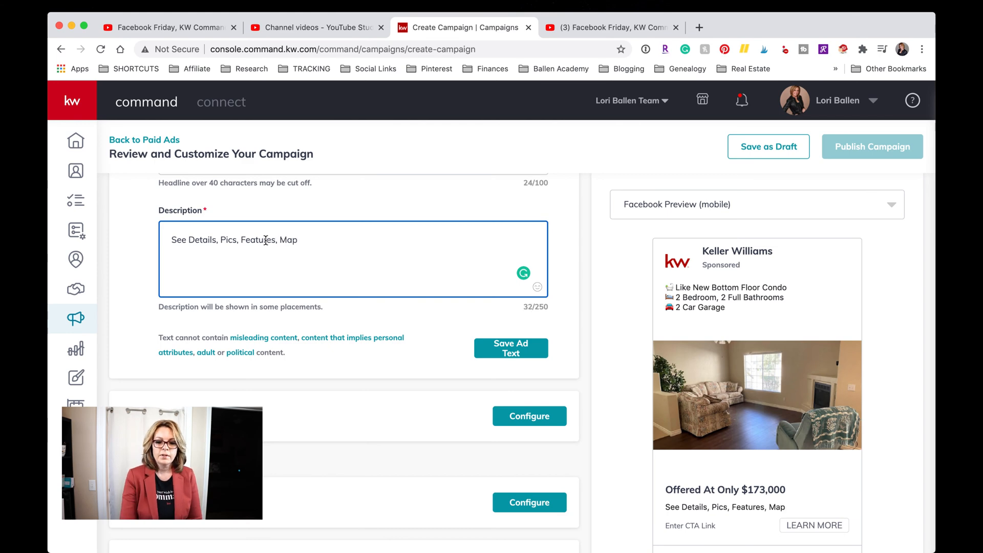
scroll(731, 324, "down", 1)
scroll(730, 325, "down", 2)
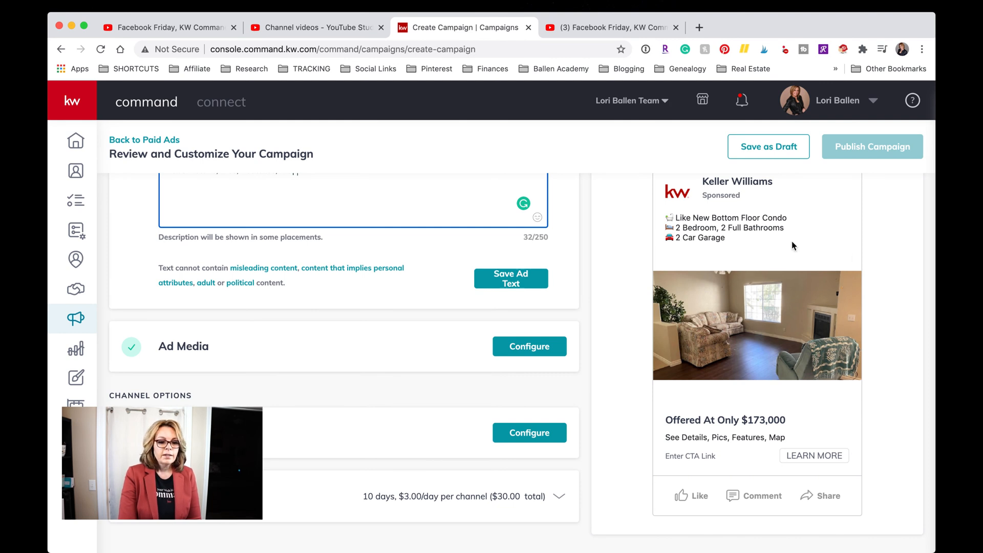
left_click(383, 397)
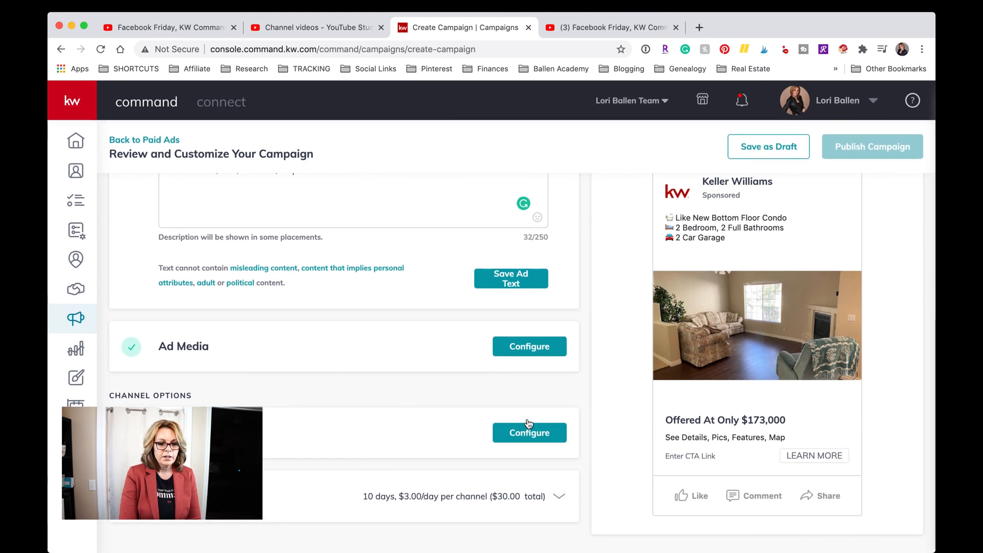
left_click(537, 353)
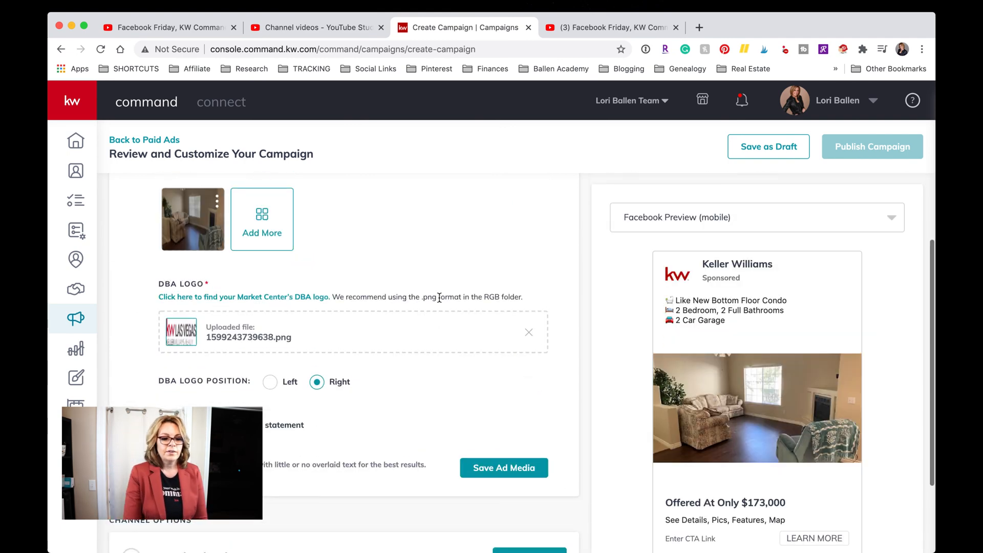
scroll(439, 295, "up", 3)
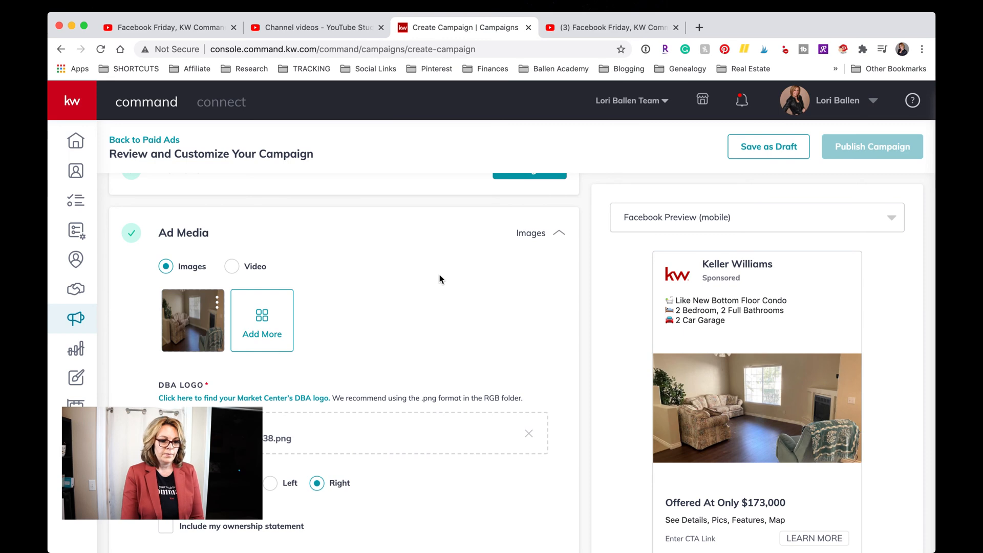
scroll(439, 275, "down", 4)
scroll(439, 275, "up", 1)
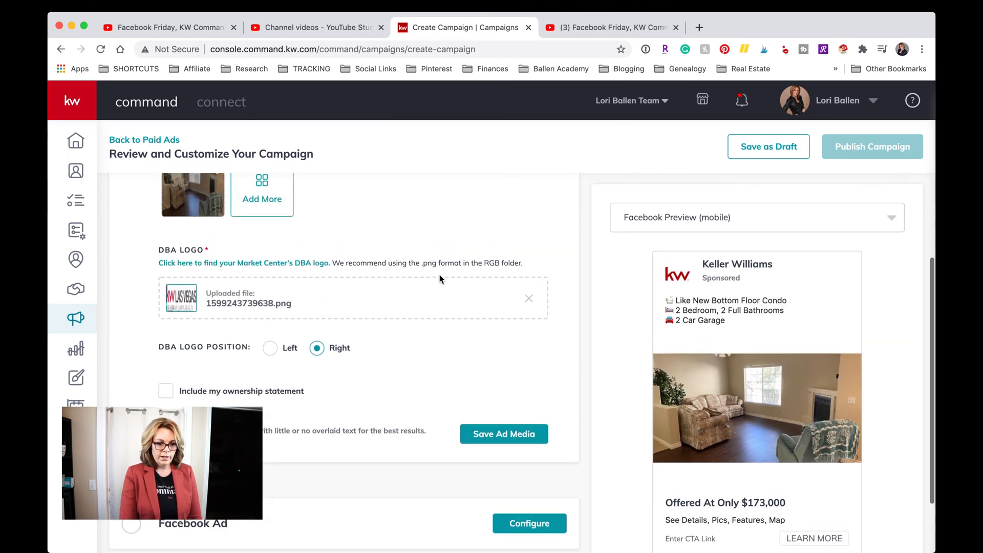
scroll(439, 275, "up", 2)
scroll(284, 312, "up", 1)
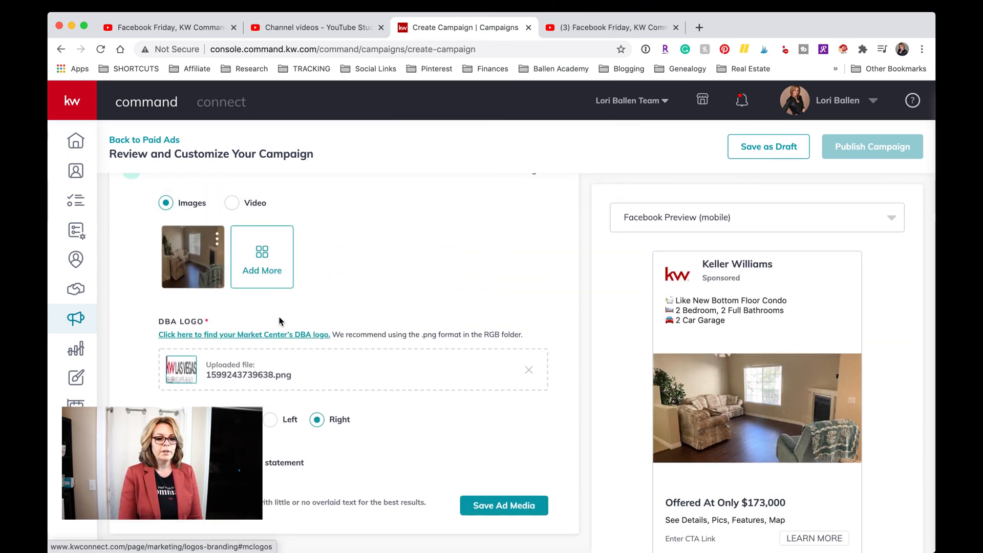
scroll(279, 320, "up", 2)
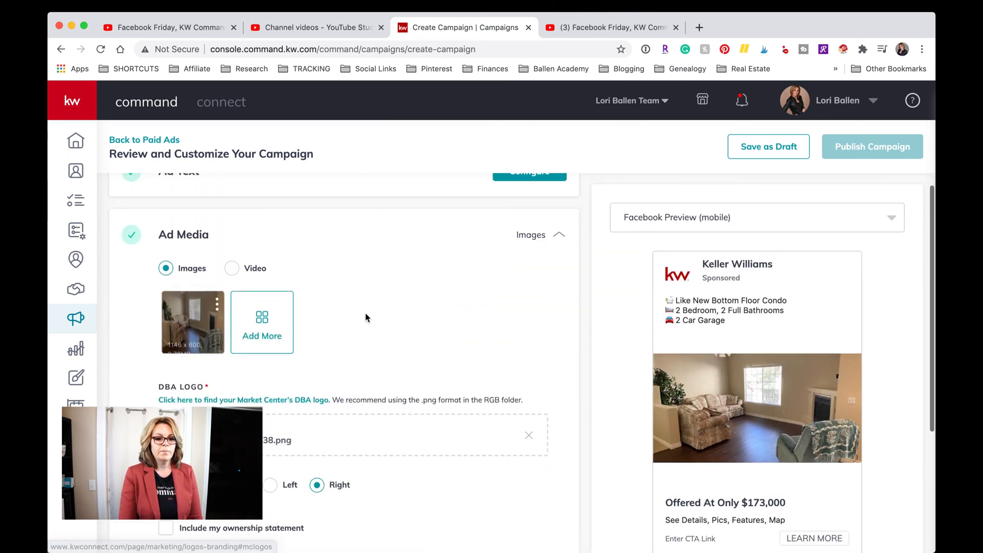
Select the kitchen shot from the listing photos and open it in Preview & Crop Image.
left_click(267, 317)
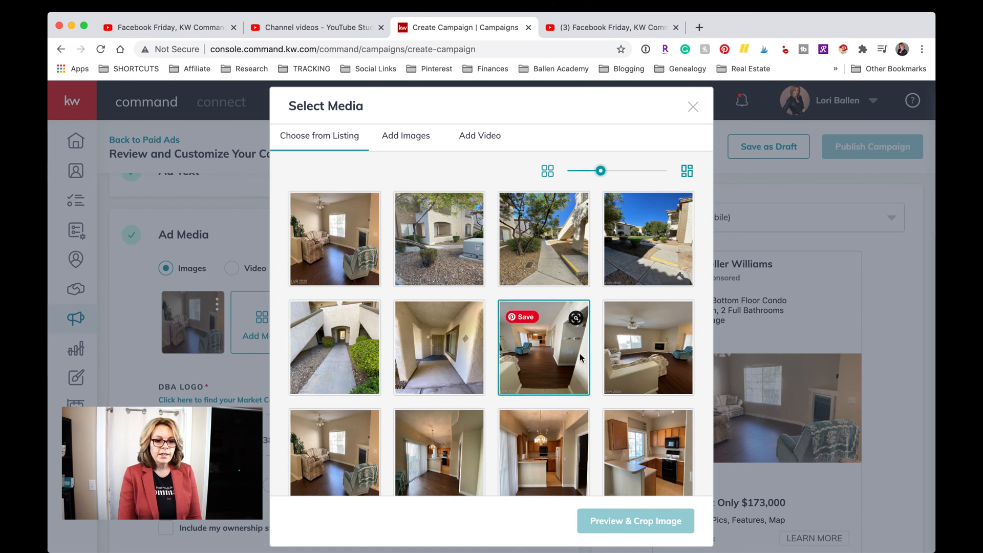
scroll(580, 354, "down", 1)
scroll(581, 358, "down", 4)
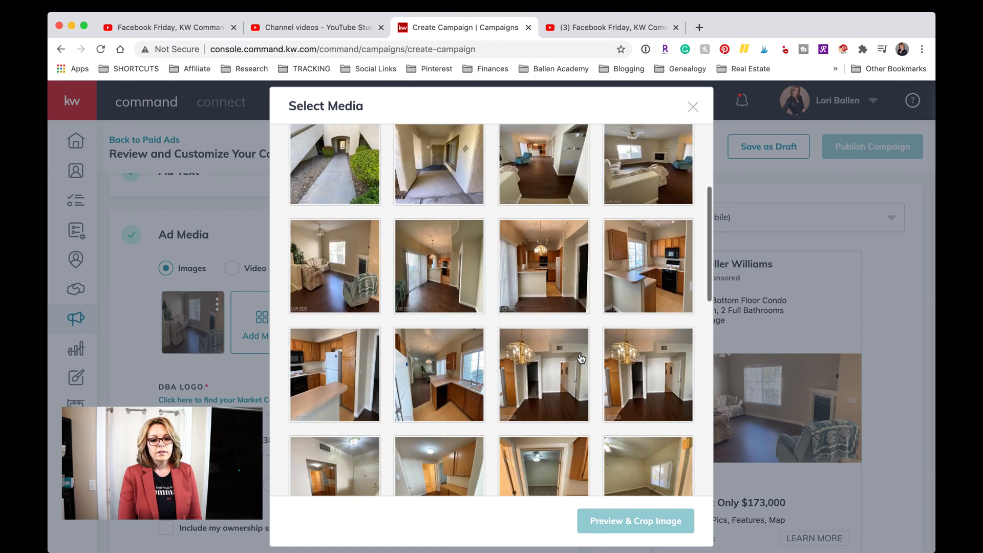
scroll(580, 357, "down", 6)
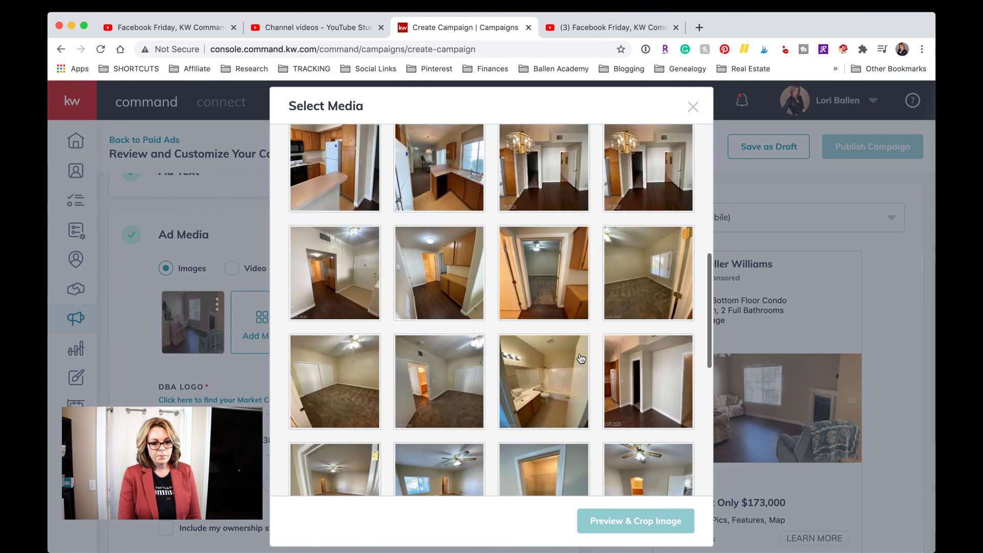
scroll(581, 357, "down", 4)
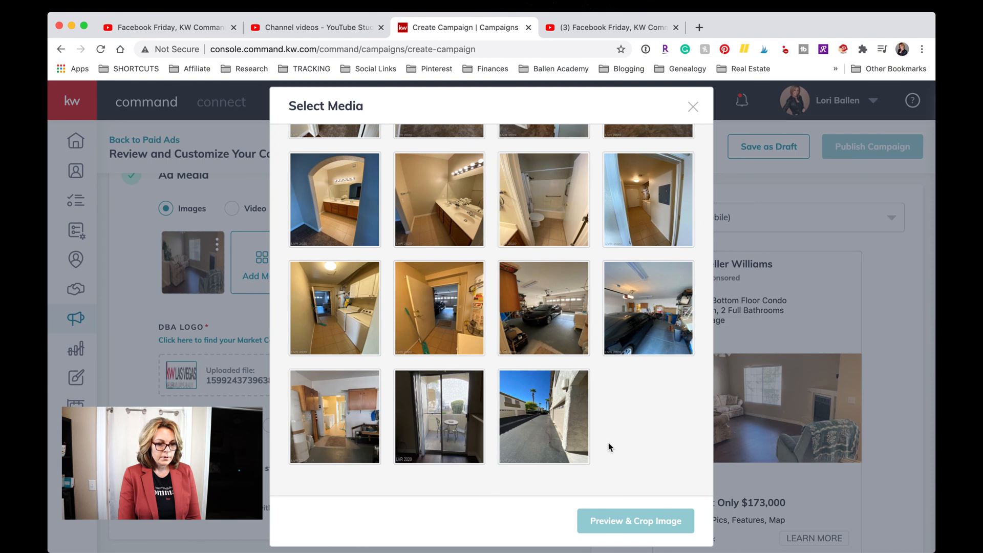
scroll(609, 446, "up", 2)
scroll(609, 442, "up", 4)
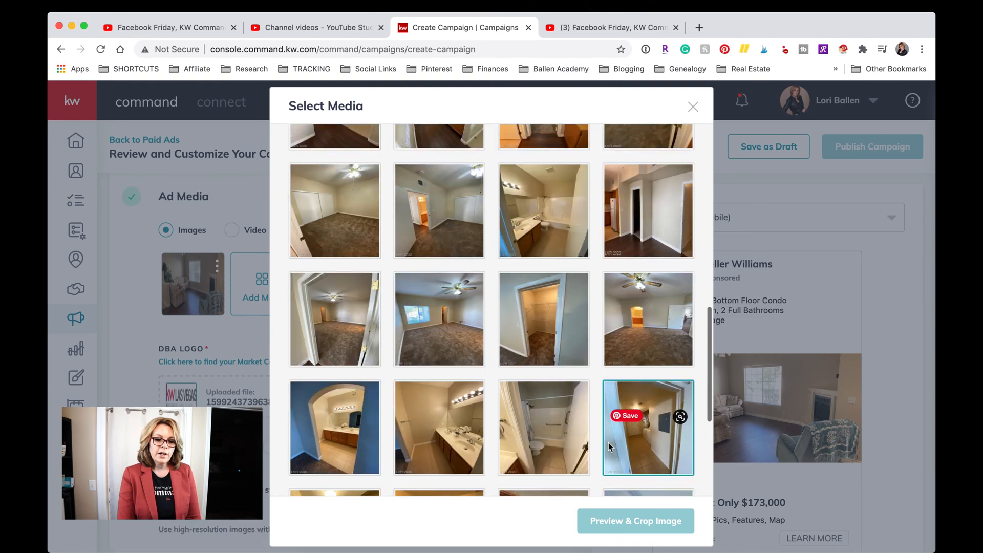
scroll(583, 344, "up", 10)
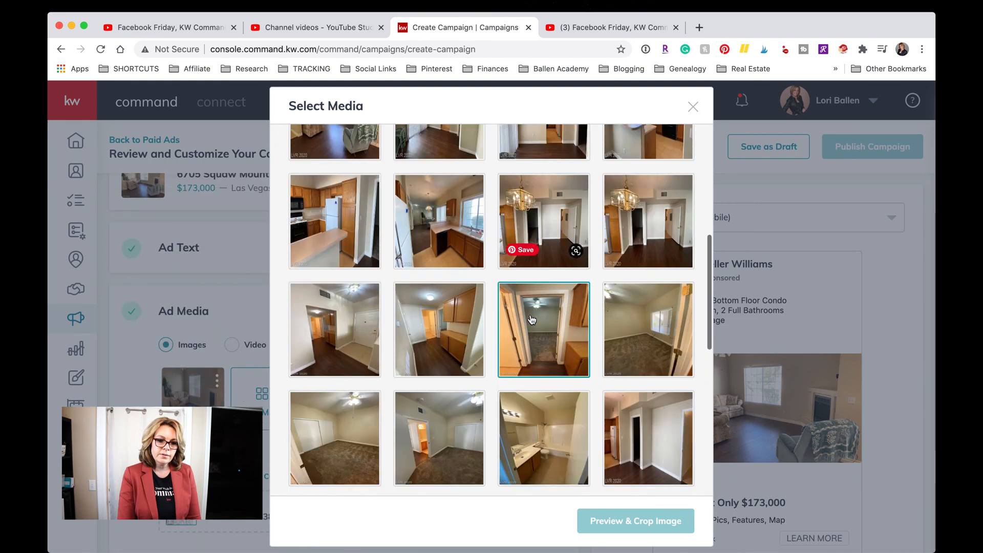
scroll(531, 319, "up", 3)
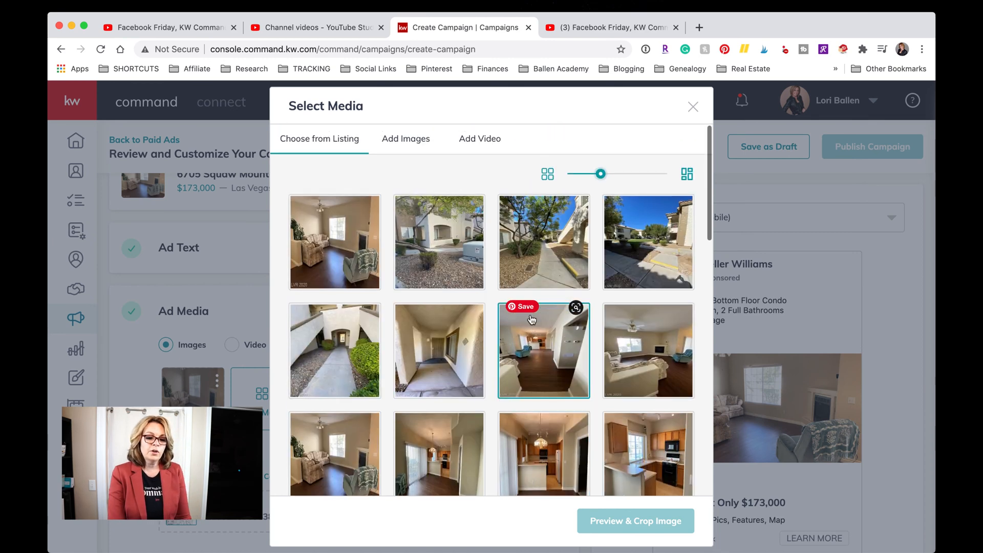
scroll(532, 320, "up", 1)
scroll(531, 319, "down", 3)
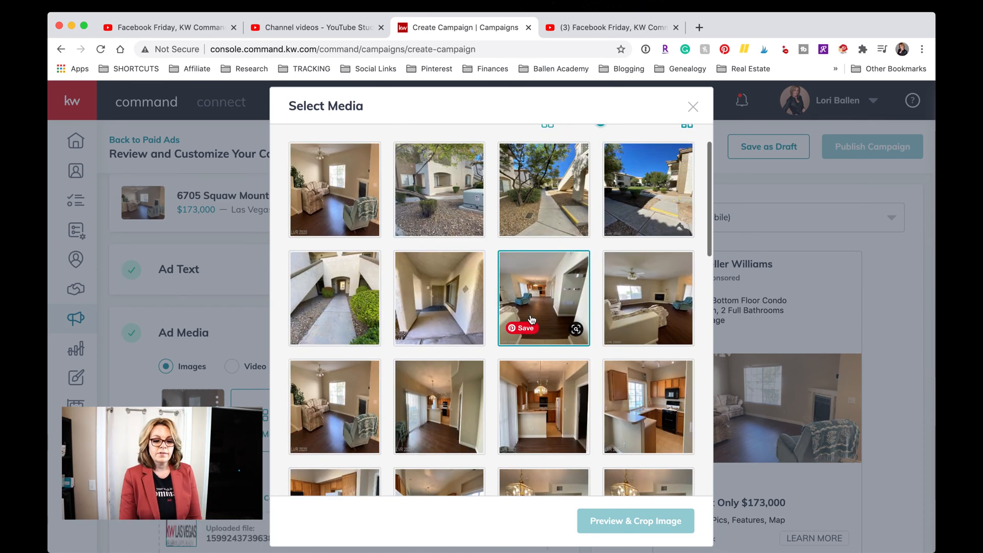
scroll(531, 319, "down", 1)
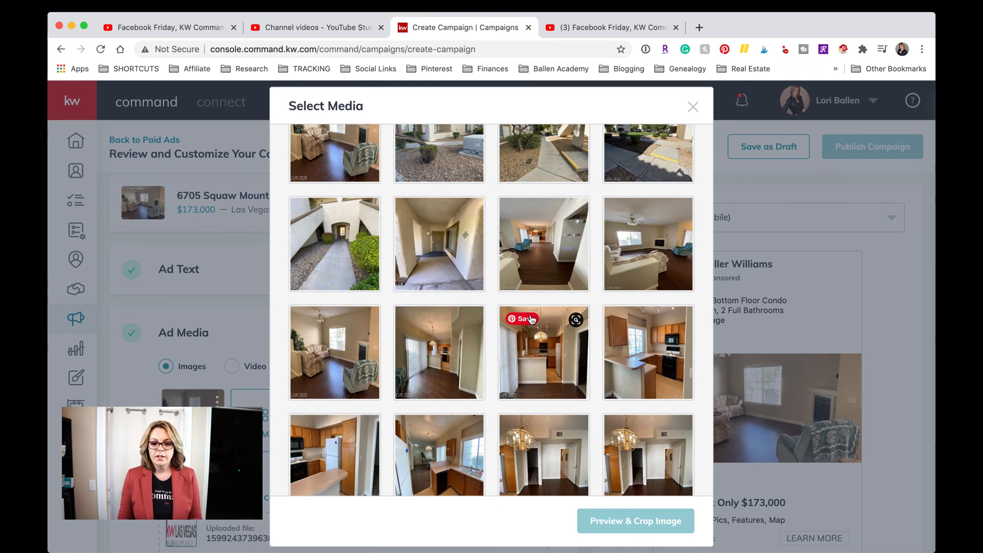
left_click(652, 360)
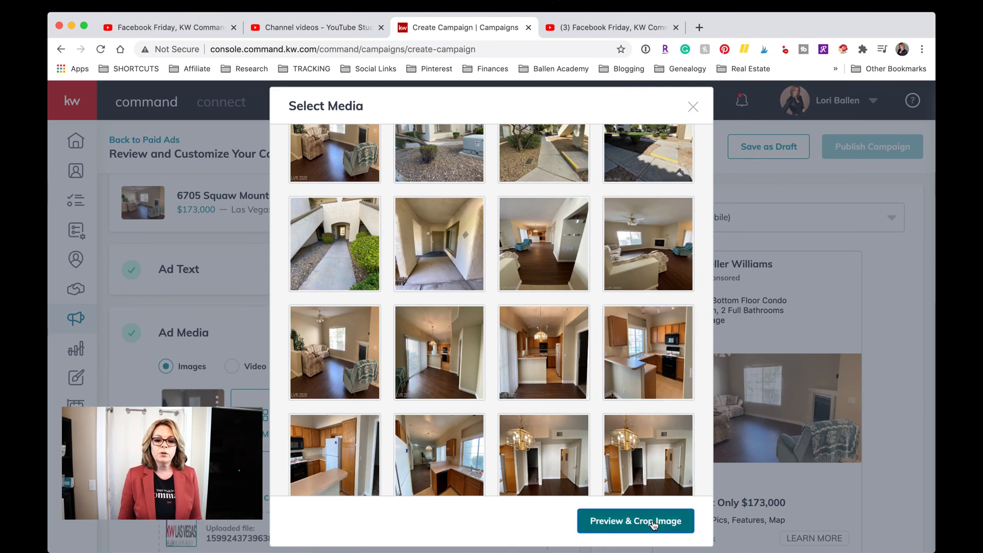
left_click(654, 517)
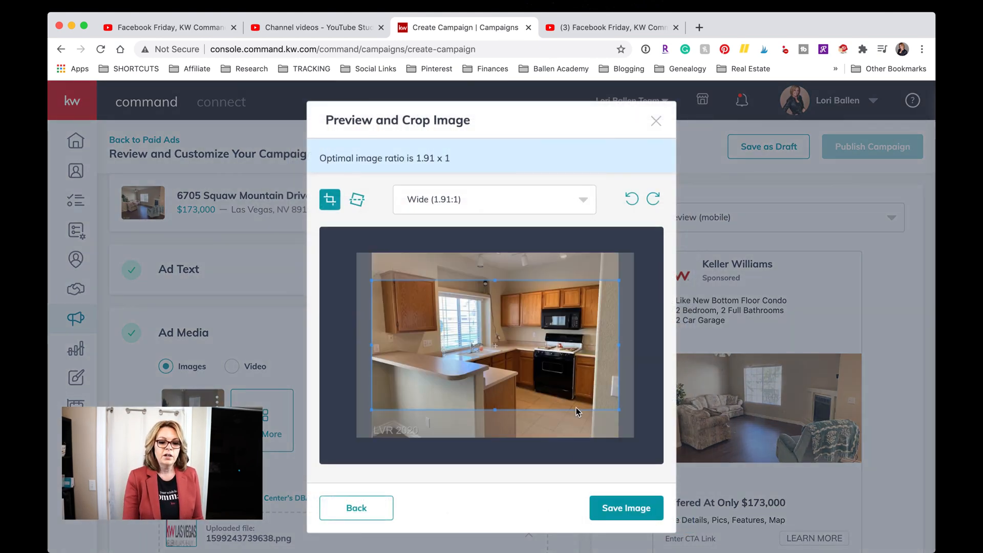
Shift the 1.91:1 crop frame up on the kitchen photo and save it into the ad.
left_click_drag(537, 329, 530, 311)
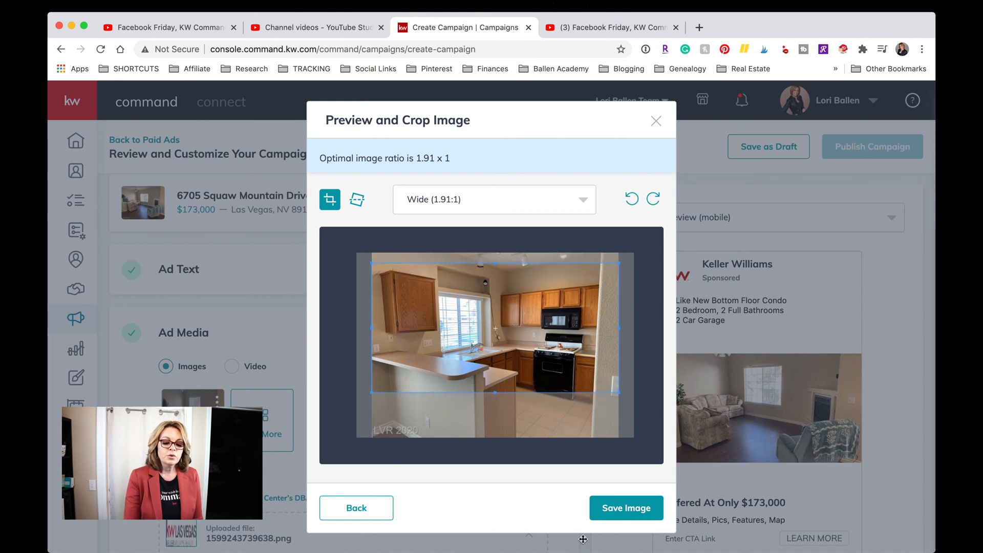
left_click(620, 513)
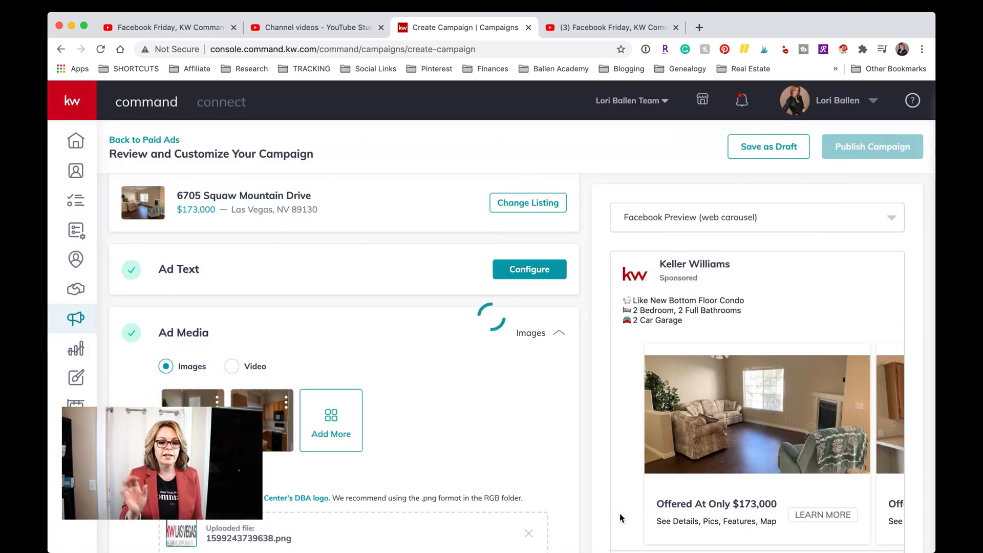
scroll(386, 439, "down", 1)
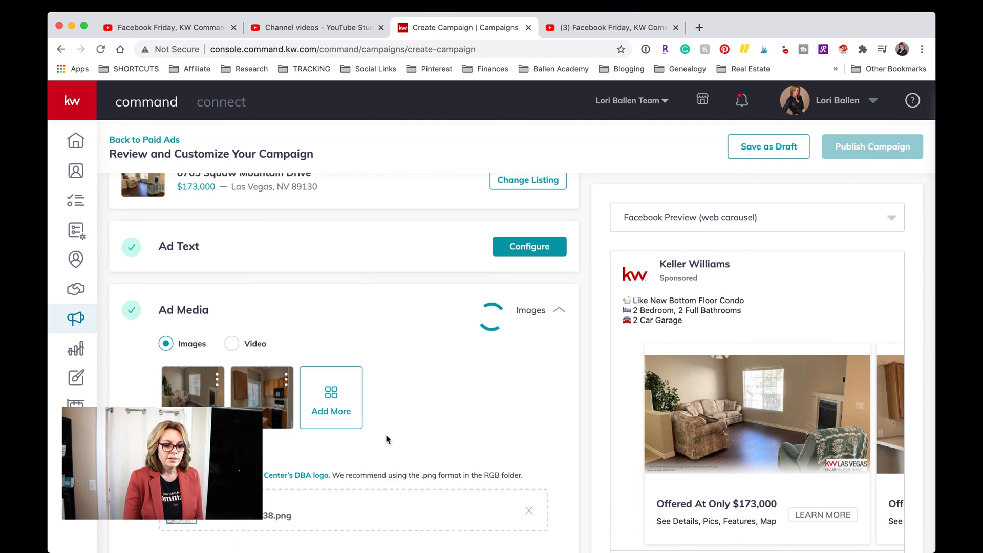
scroll(383, 441, "down", 4)
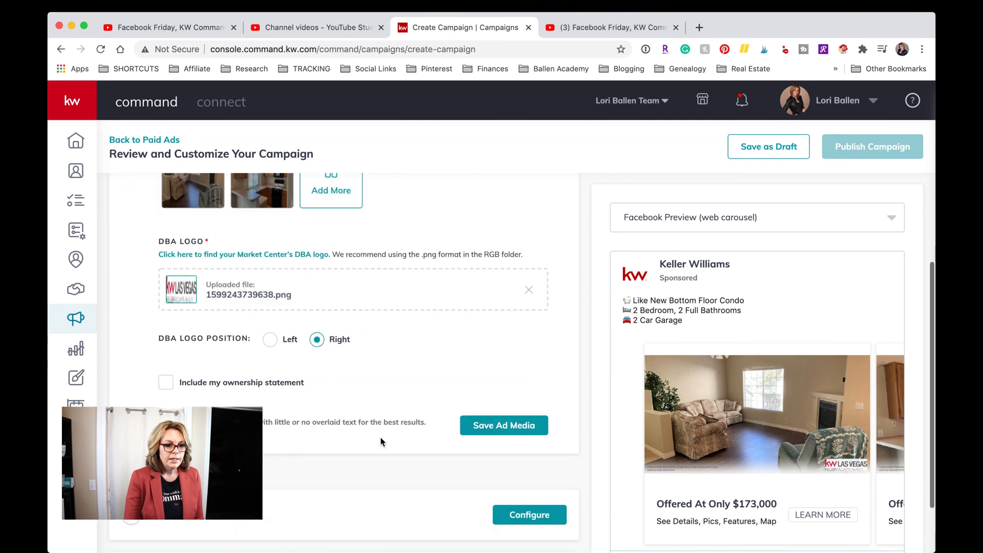
scroll(354, 320, "up", 3)
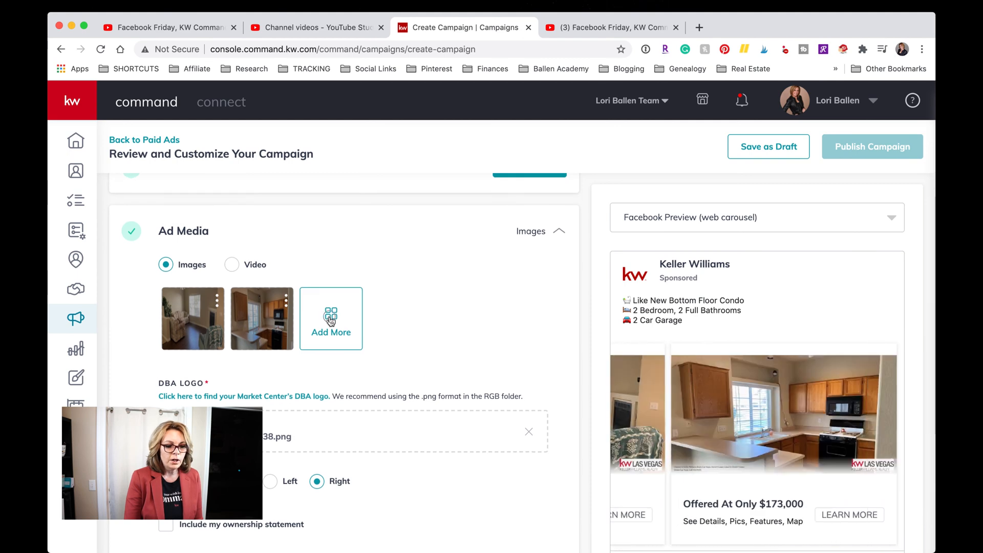
Start adding another ad image and switch Select Media to the Add Images tab.
left_click(330, 320)
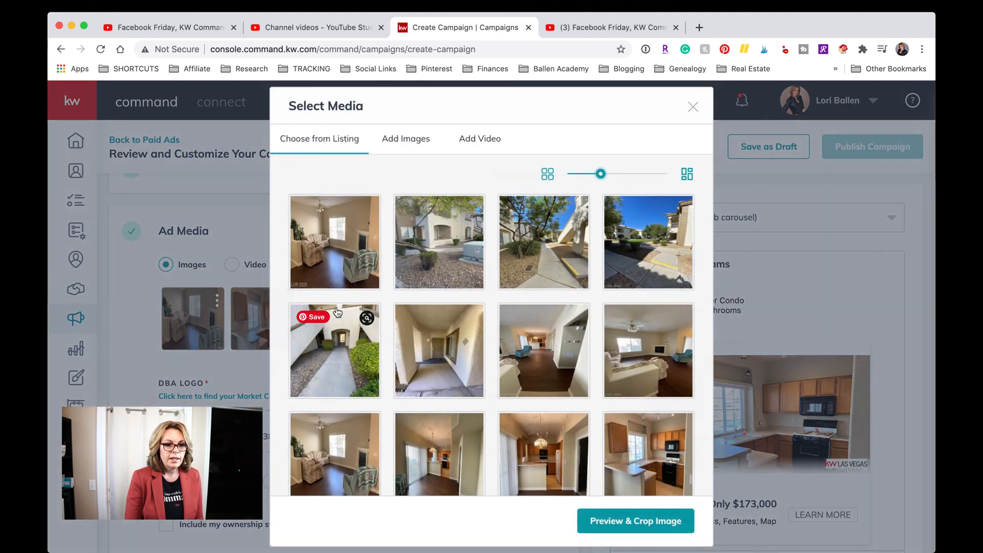
scroll(610, 482, "down", 6)
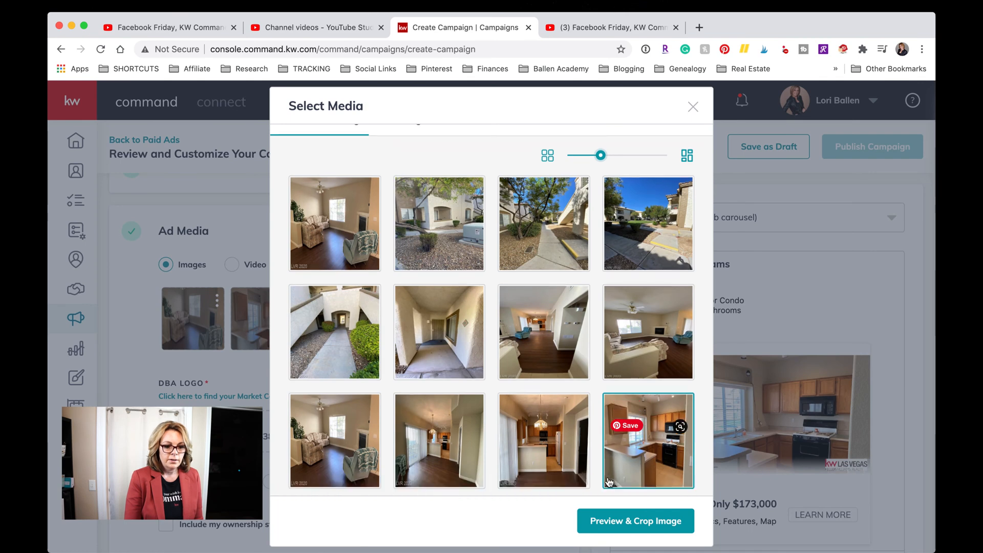
scroll(609, 482, "up", 10)
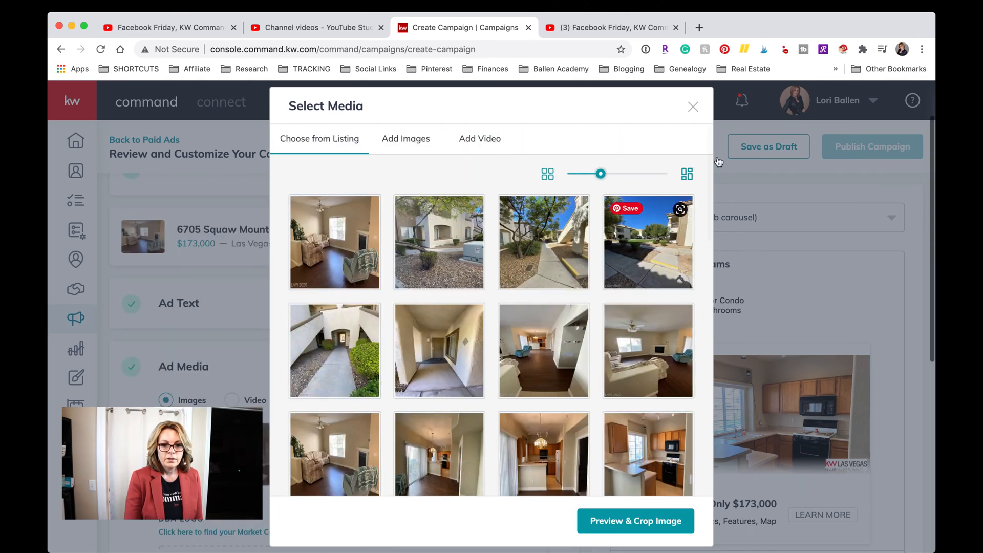
left_click(405, 137)
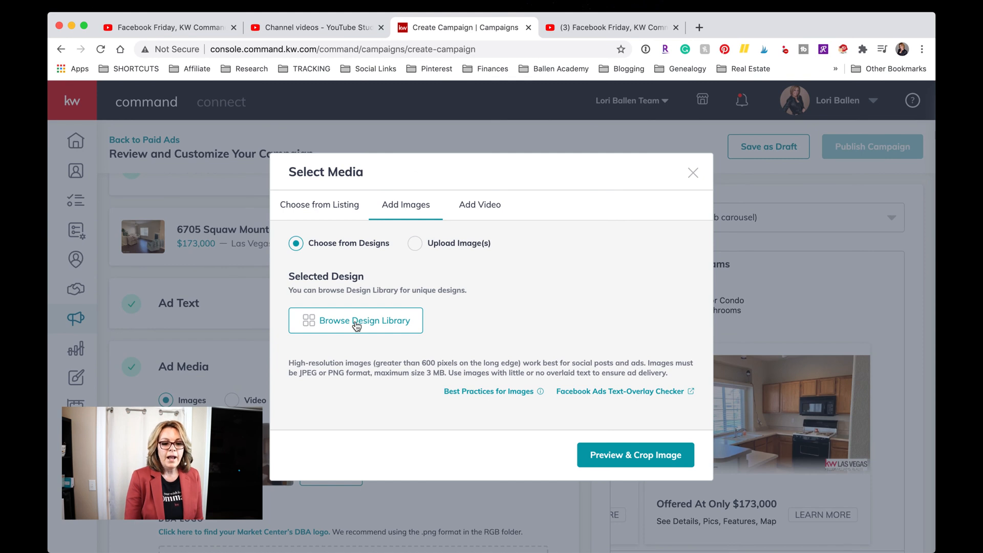
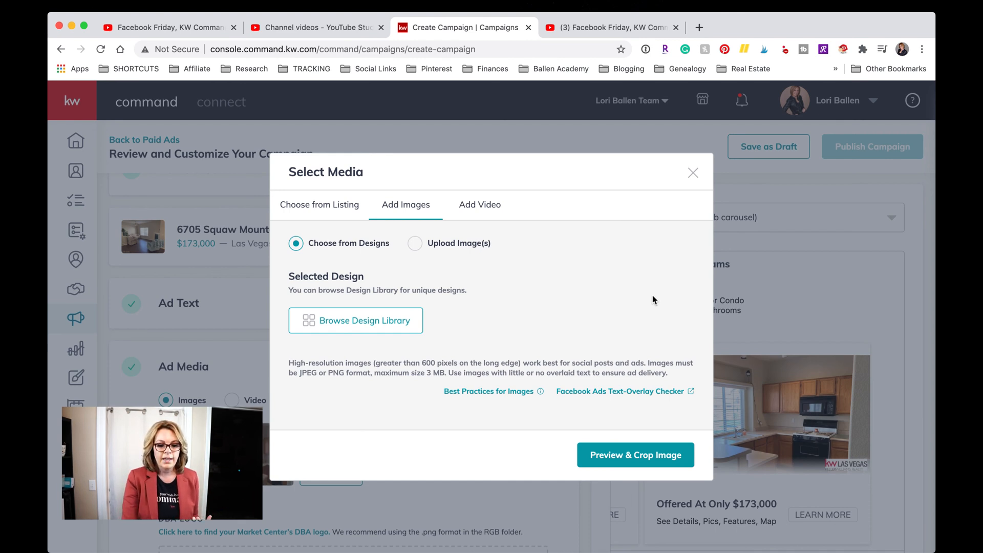
Close Select Media and delete the first ad photo, leaving only the kitchen image.
left_click(693, 173)
scroll(299, 315, "down", 5)
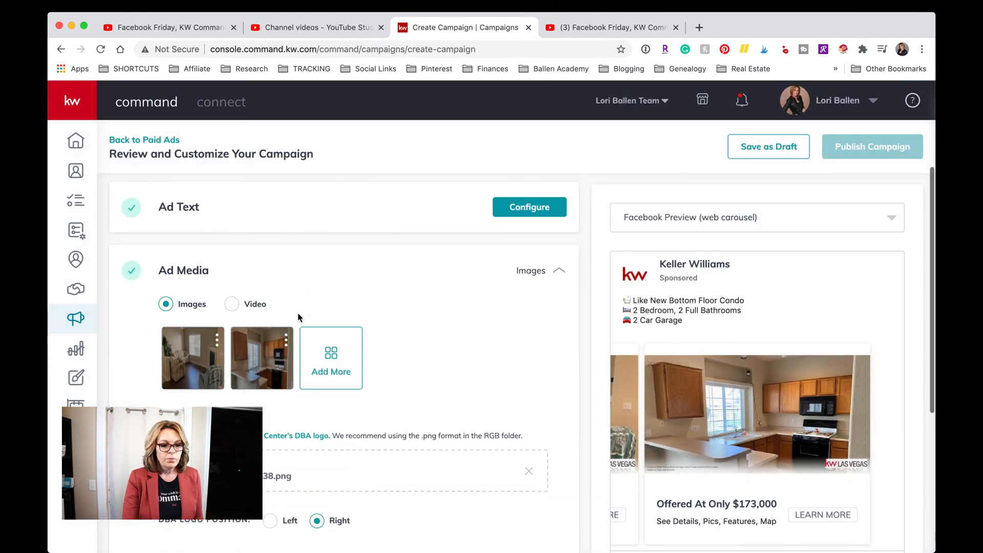
left_click(218, 296)
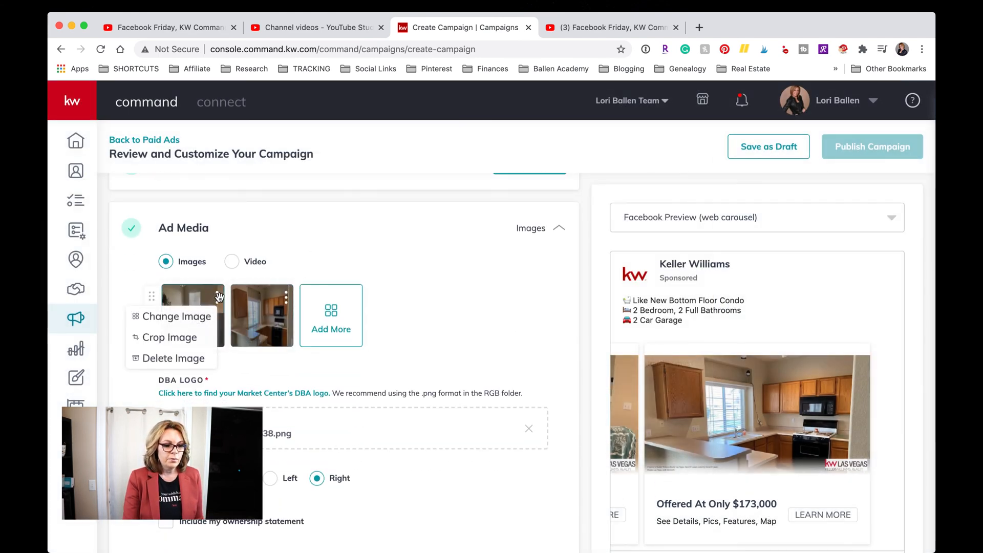
left_click(175, 359)
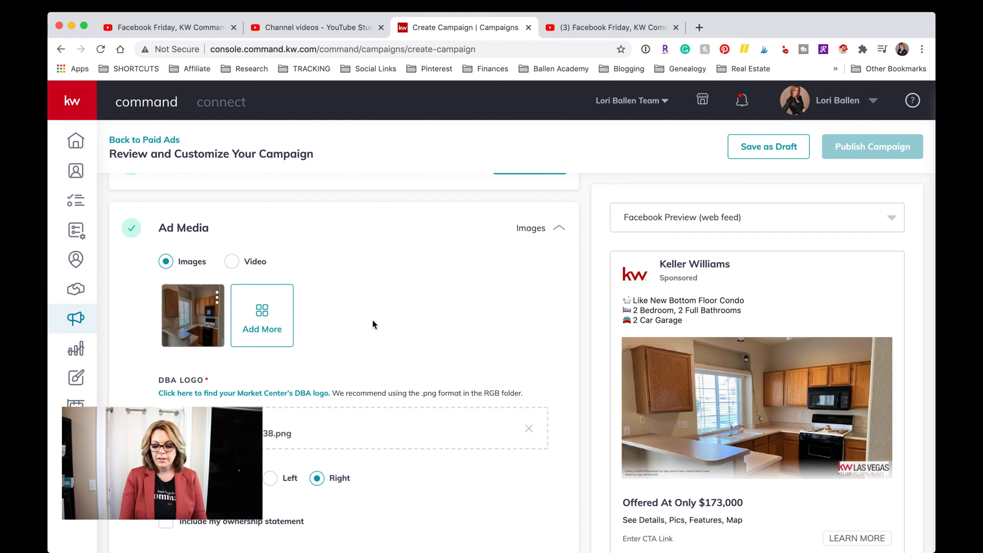
Set the DBA Logo Position to Left.
scroll(437, 324, "down", 5)
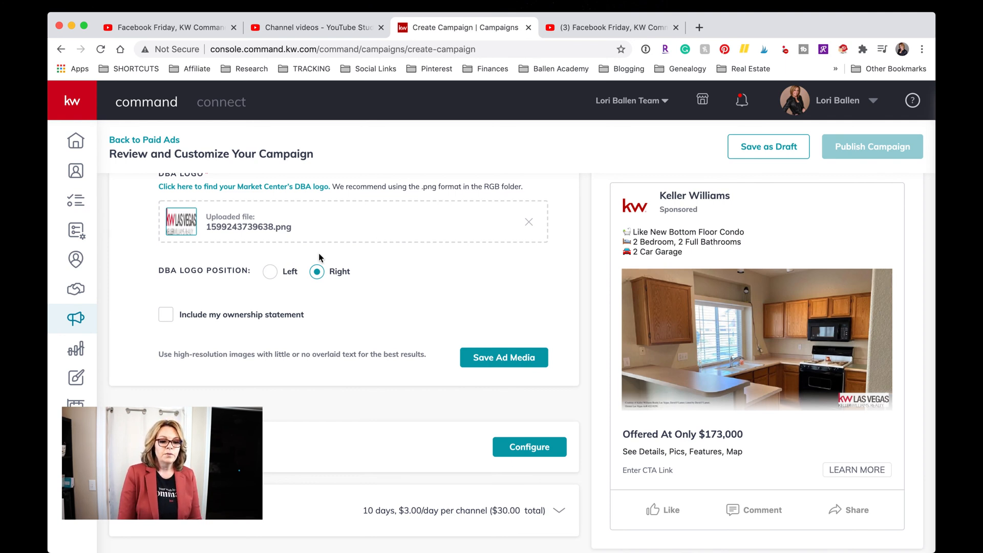
left_click(271, 272)
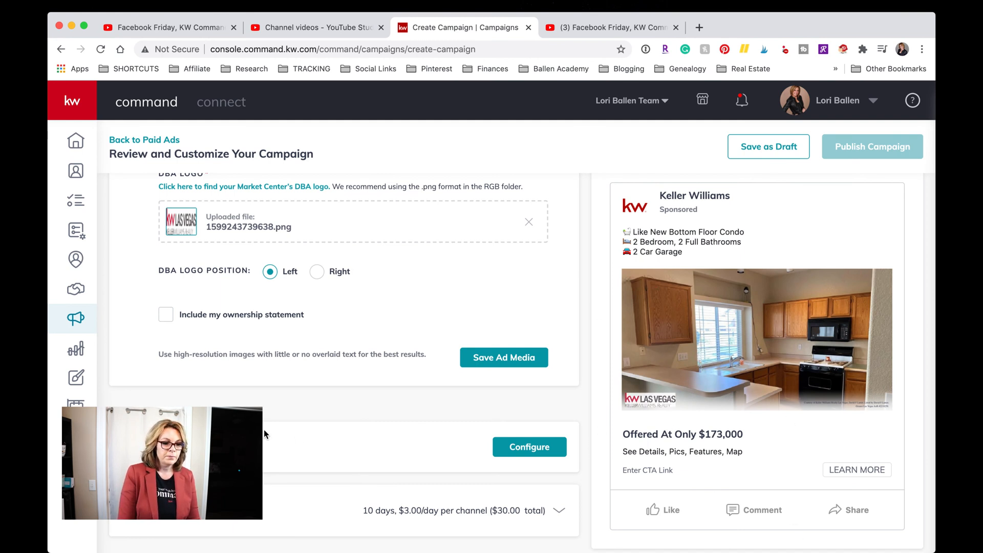
scroll(263, 429, "down", 1)
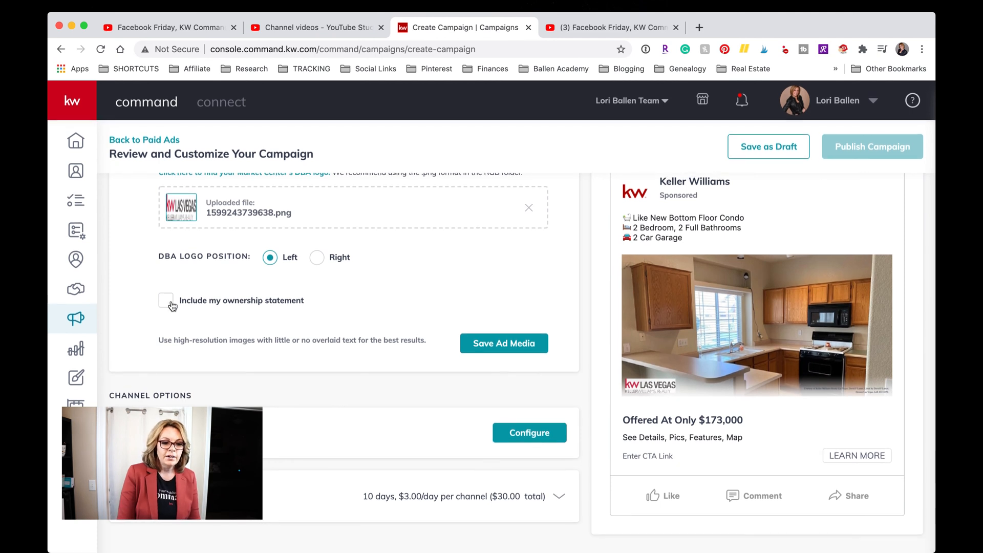
scroll(299, 306, "down", 1)
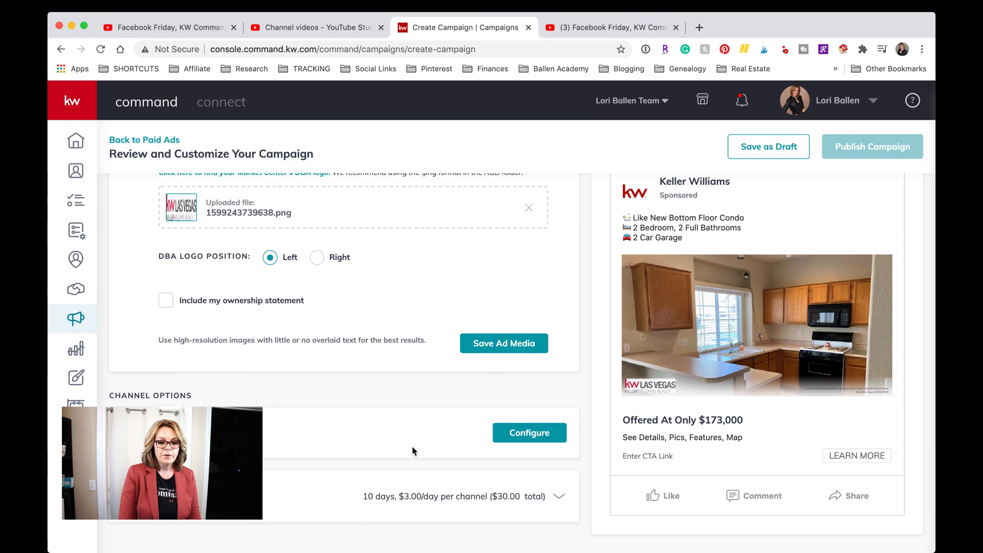
Open the Facebook ad's Channel Options with Configure.
left_click(542, 434)
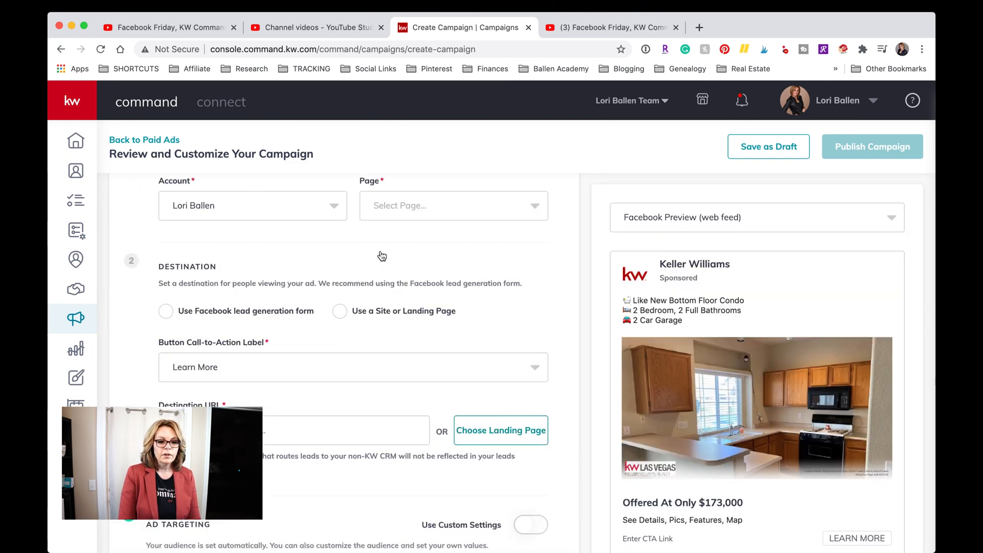
scroll(382, 255, "up", 6)
scroll(382, 255, "down", 5)
scroll(381, 255, "down", 1)
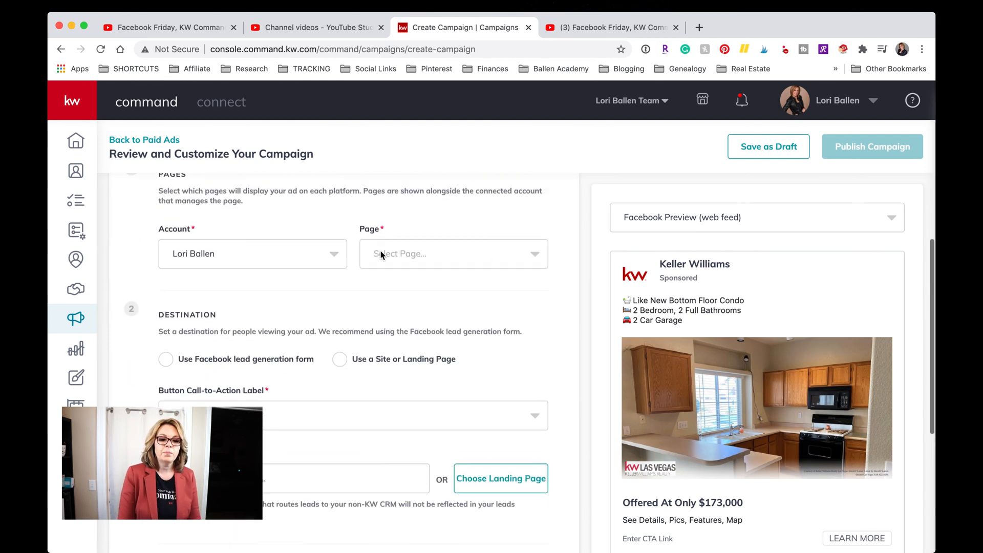
scroll(381, 255, "up", 2)
scroll(381, 255, "down", 1)
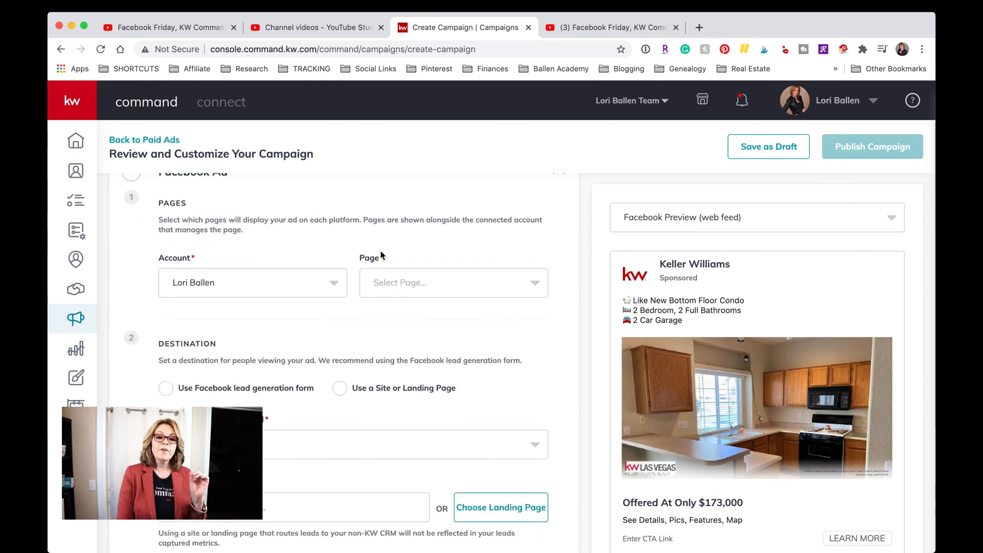
scroll(381, 255, "down", 1)
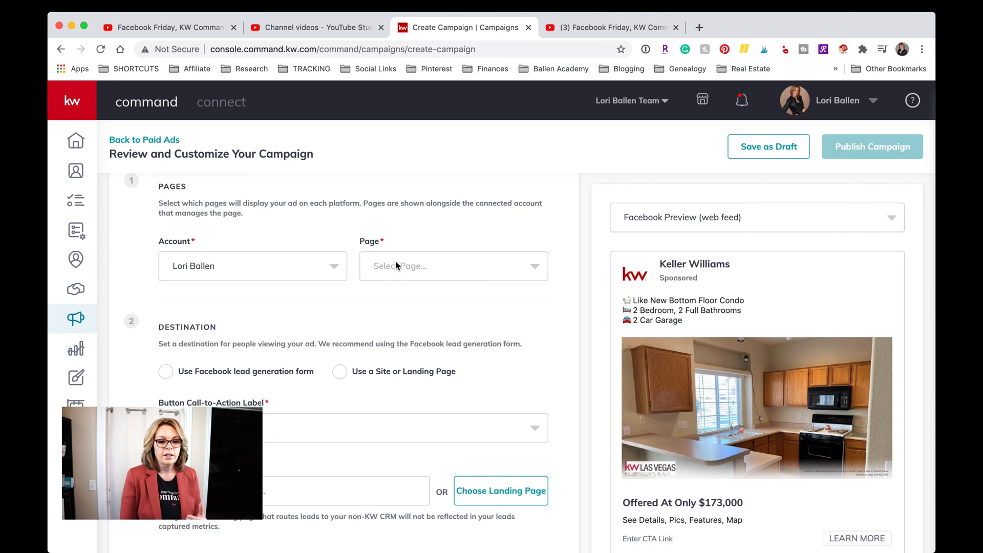
Choose the team's Las Vegas page in the Facebook Page dropdown.
left_click(456, 272)
scroll(444, 357, "down", 1)
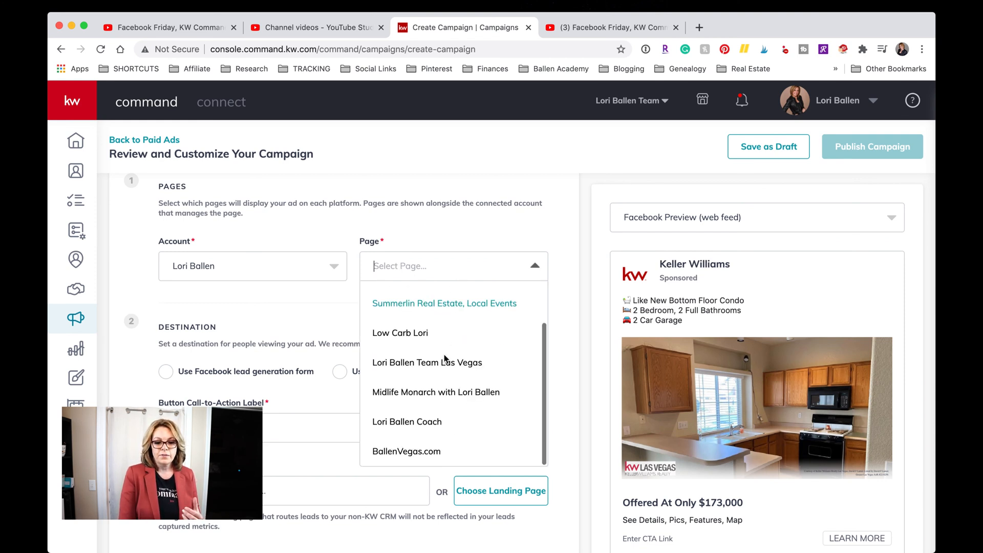
scroll(444, 357, "up", 1)
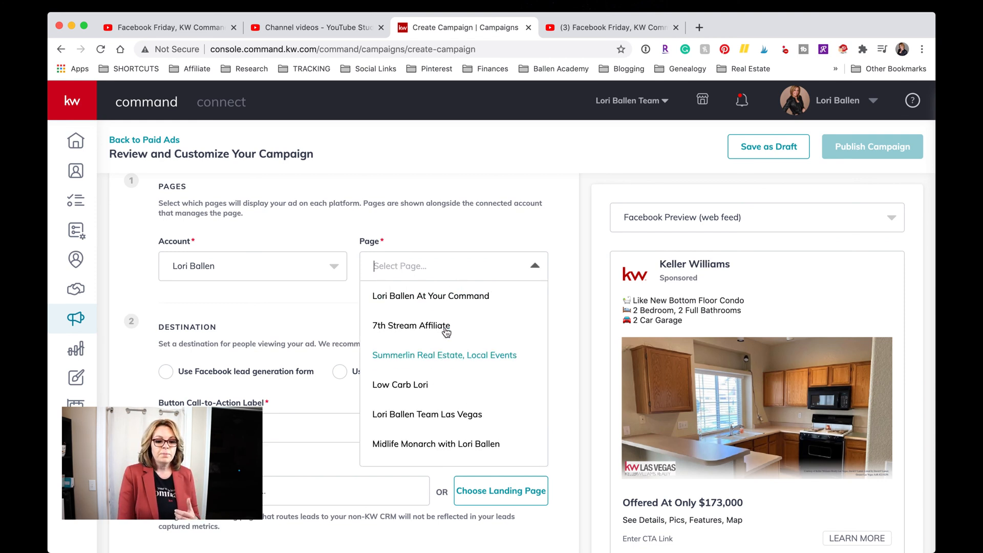
scroll(430, 374, "down", 1)
left_click(433, 361)
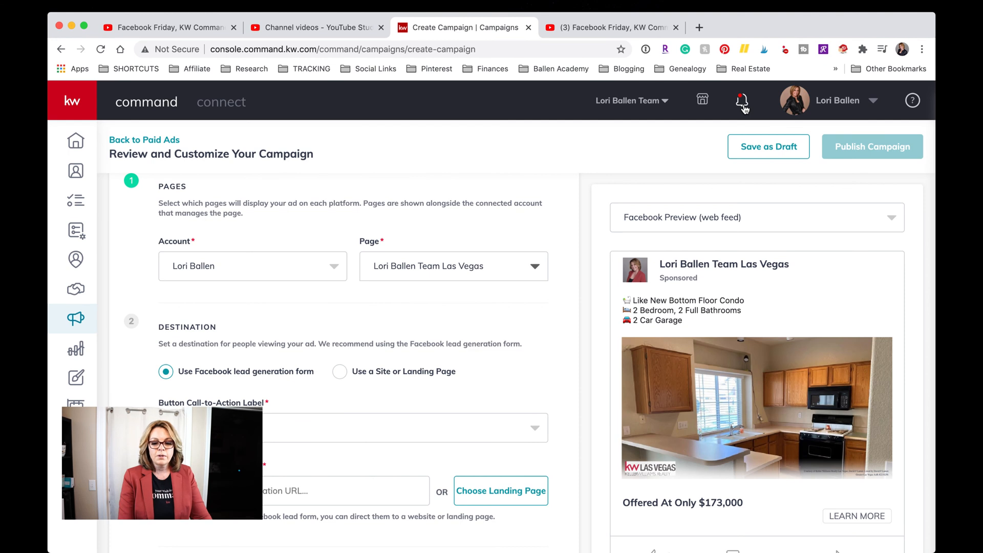
left_click(742, 105)
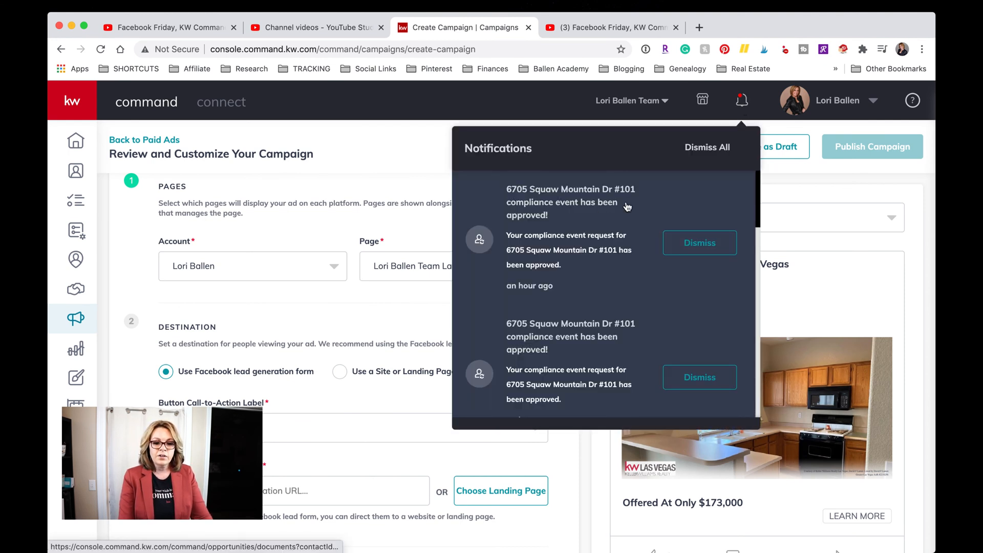
scroll(549, 219, "down", 1)
scroll(549, 218, "down", 5)
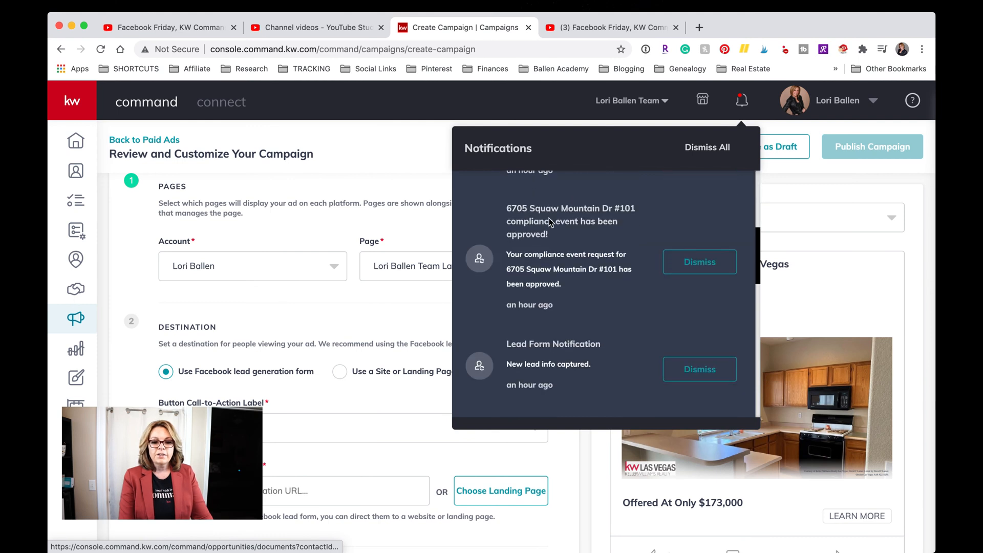
scroll(578, 235, "down", 3)
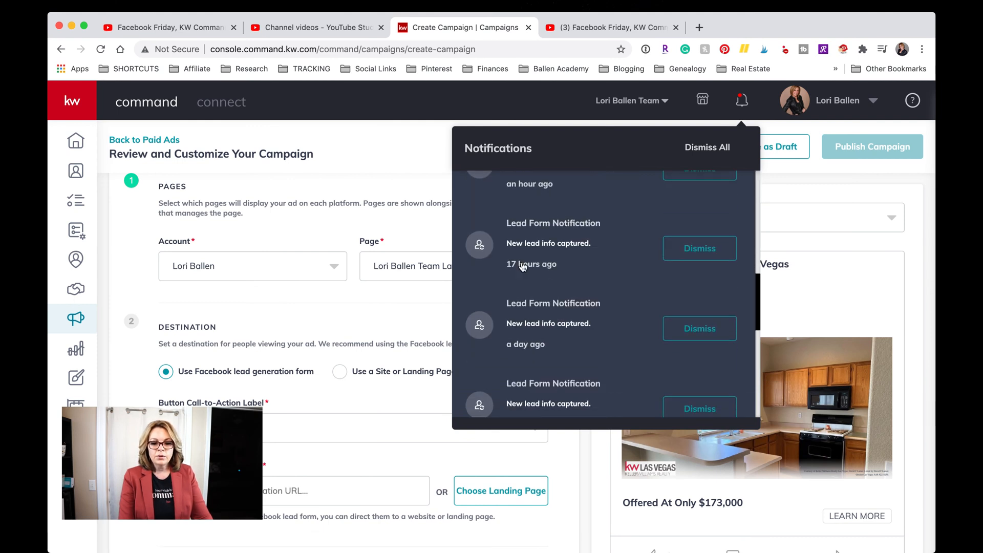
scroll(565, 237, "down", 2)
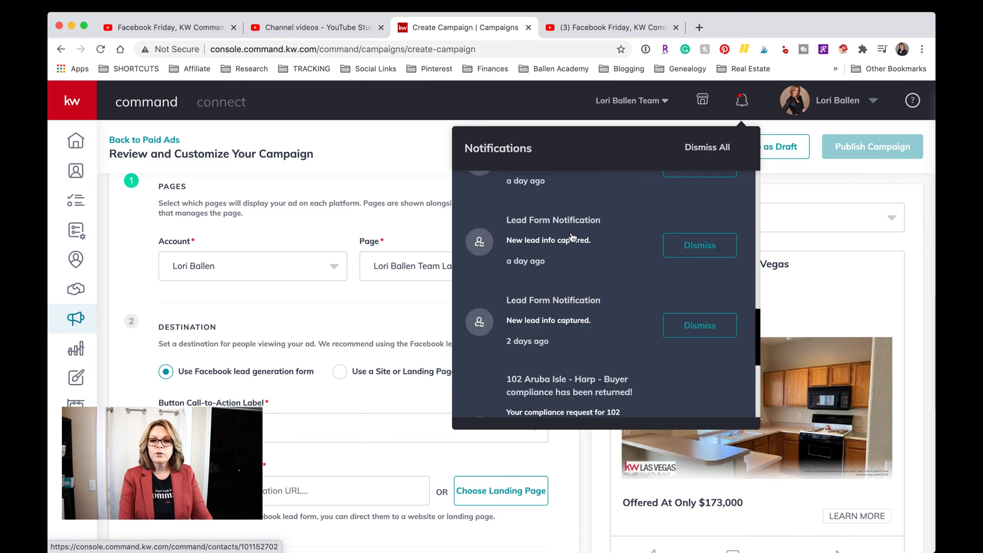
scroll(558, 256, "down", 2)
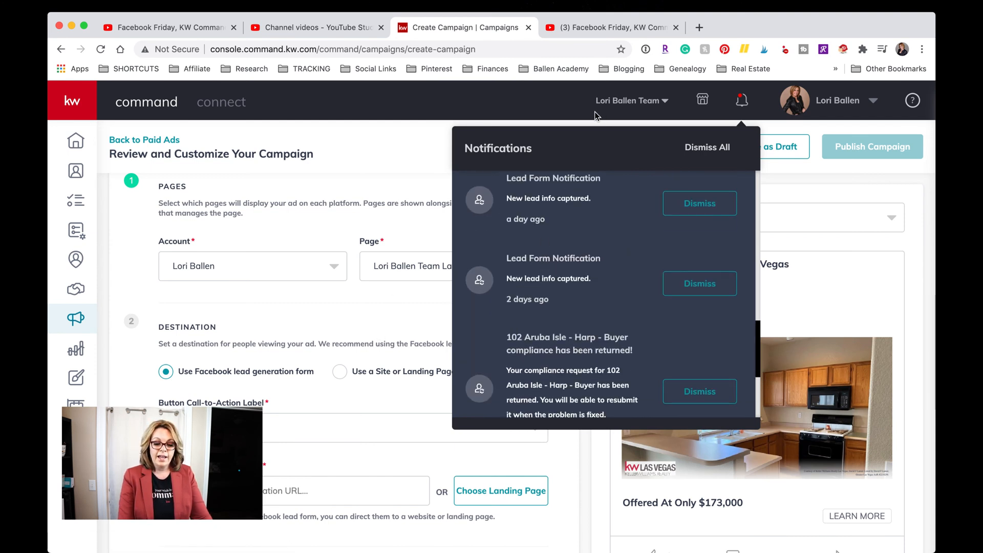
left_click(458, 132)
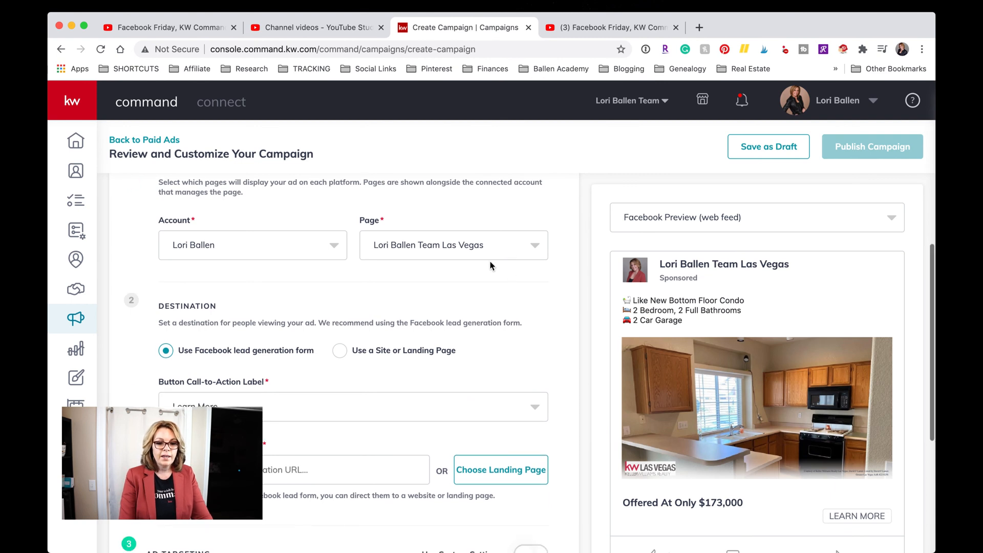
scroll(497, 259, "down", 1)
scroll(498, 257, "down", 1)
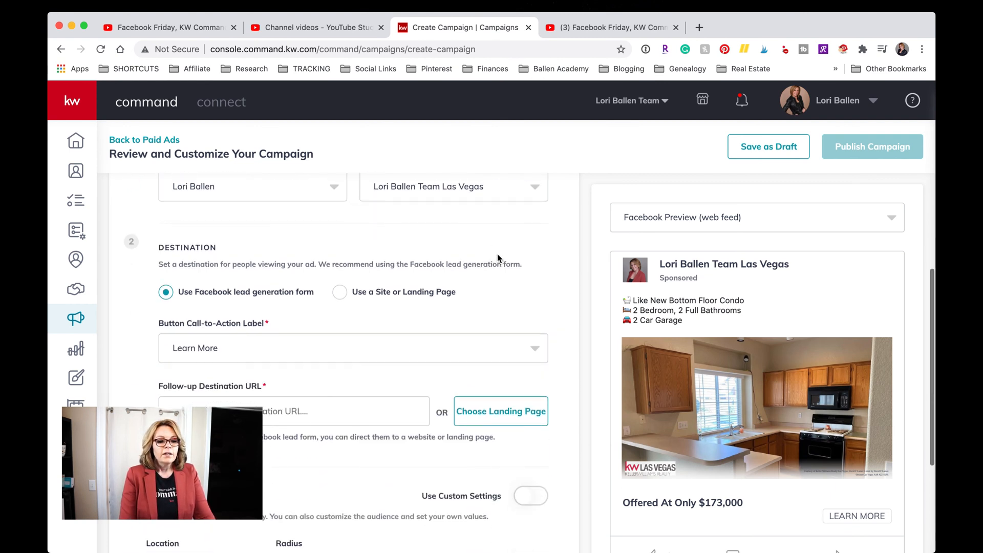
scroll(497, 256, "up", 2)
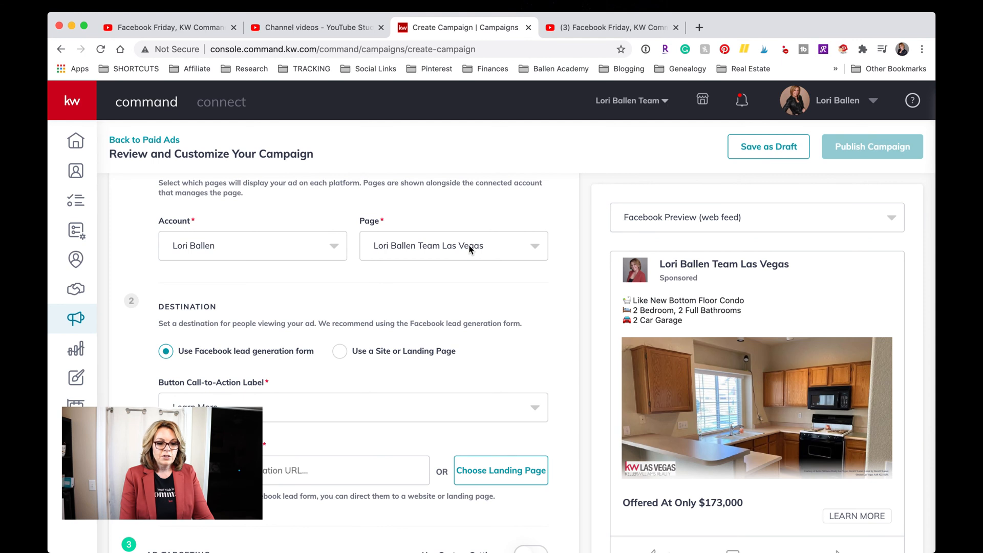
scroll(470, 249, "down", 3)
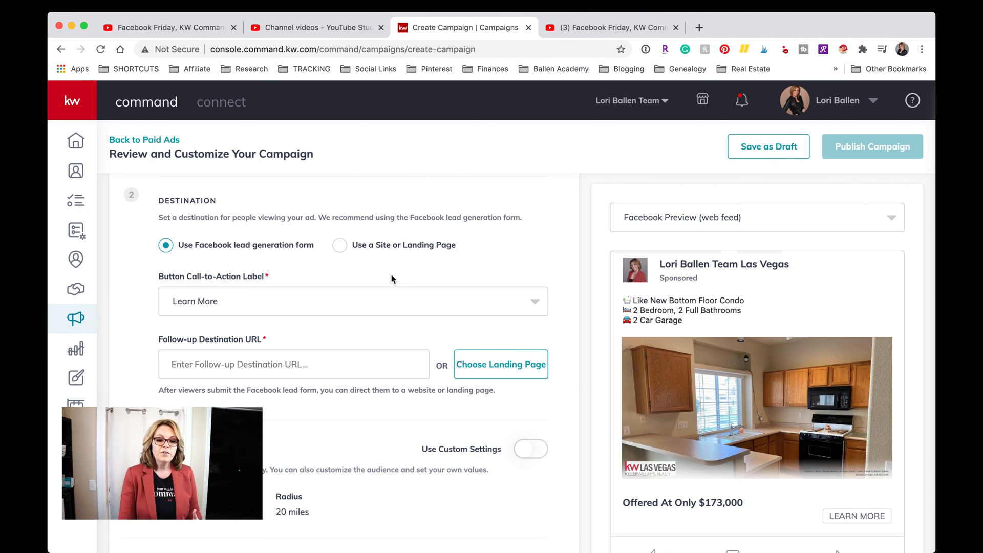
Switch the Destination to Use a Site or Landing Page.
left_click(339, 248)
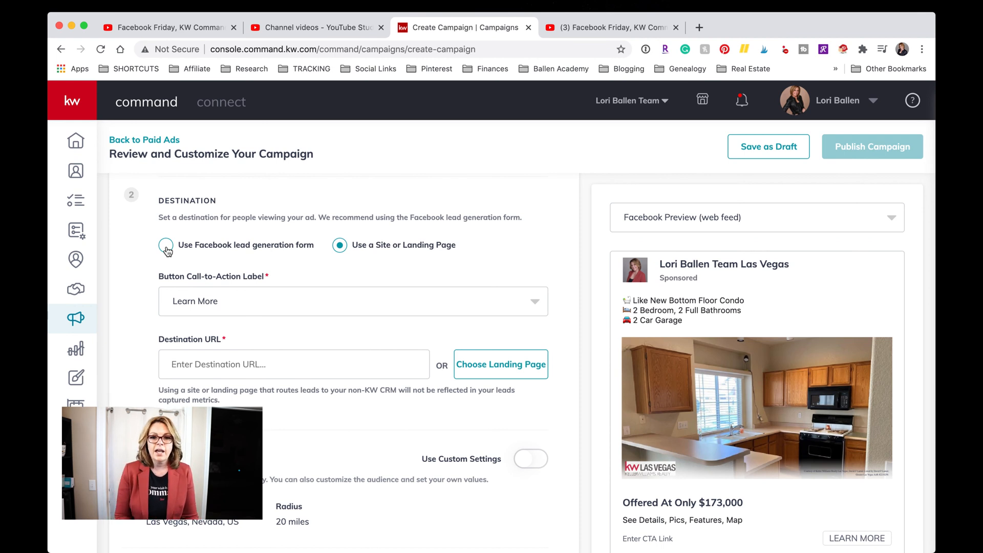
Reselect 'Use Facebook lead generation form' as the destination and scroll to its settings.
left_click(166, 245)
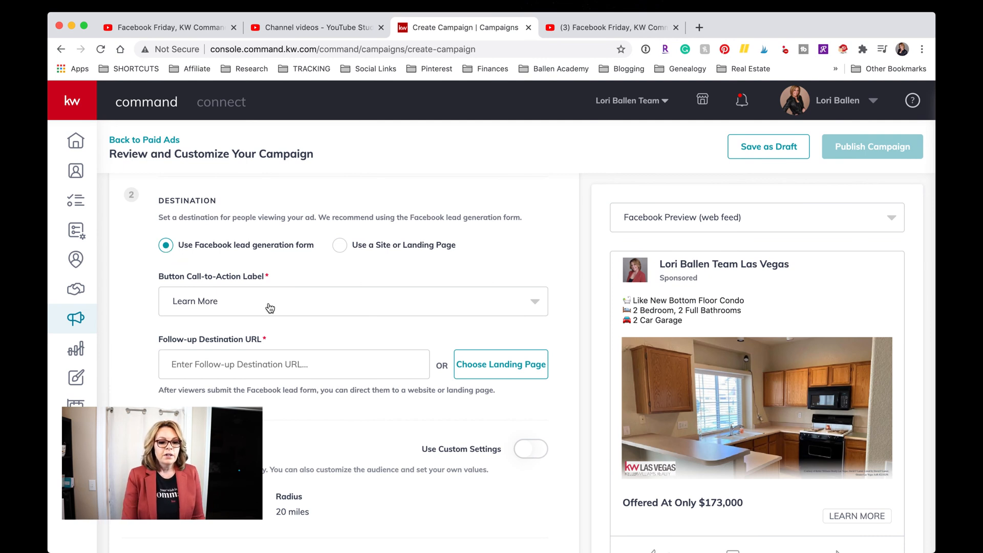
scroll(270, 307, "down", 1)
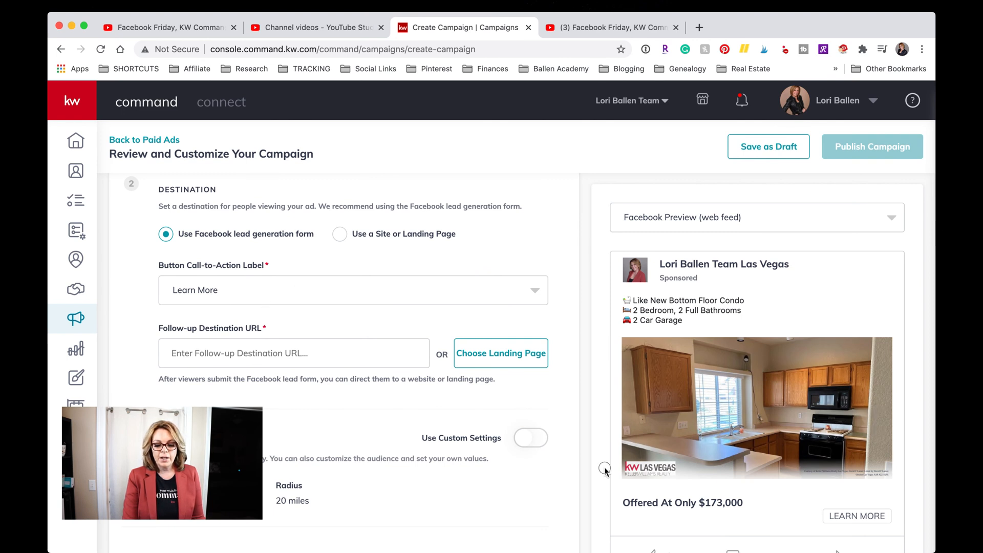
scroll(435, 308, "down", 2)
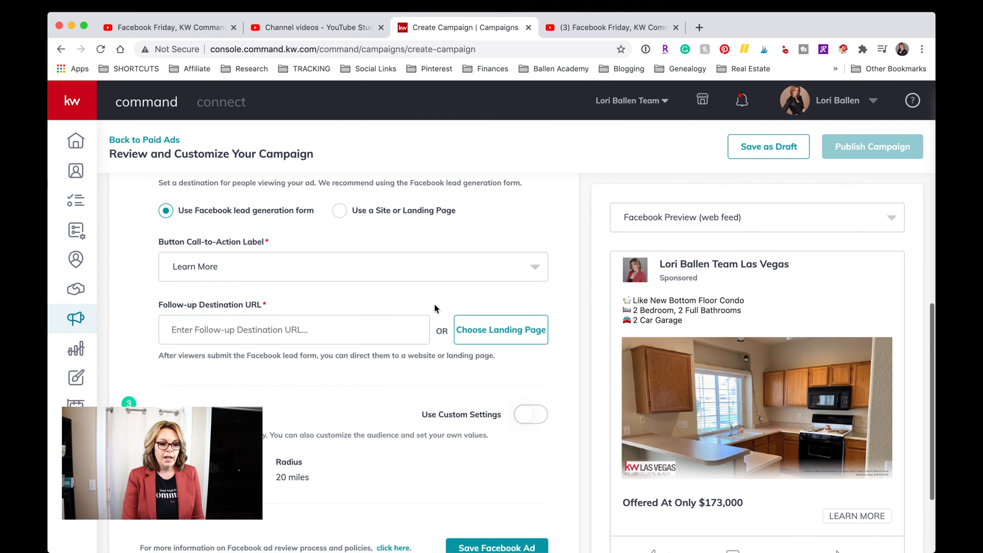
left_click(258, 267)
scroll(226, 354, "down", 1)
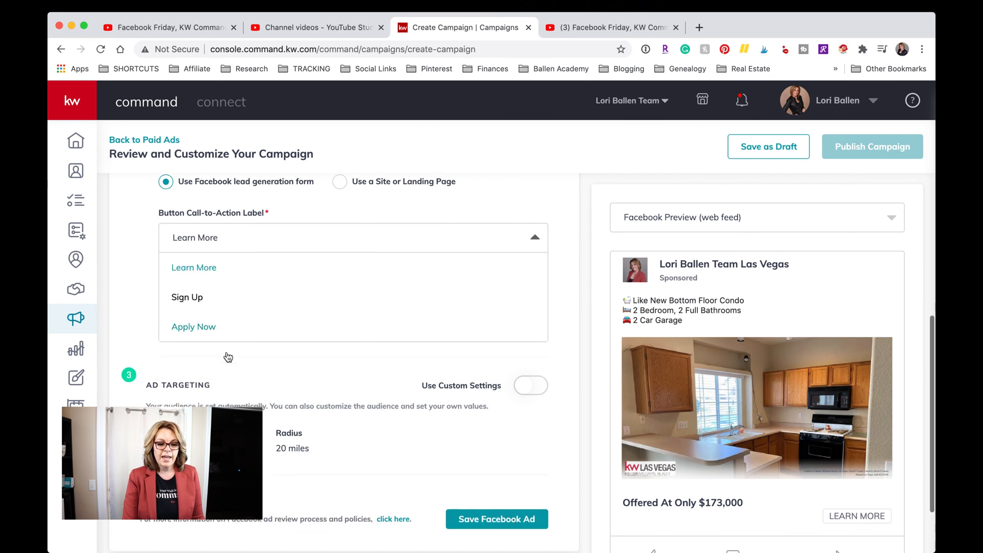
scroll(225, 353, "up", 1)
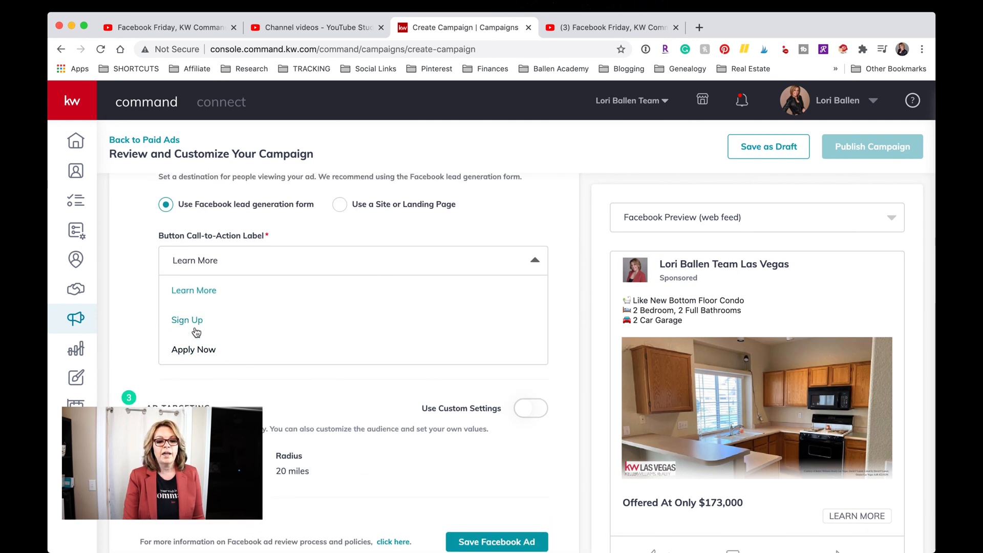
left_click(198, 295)
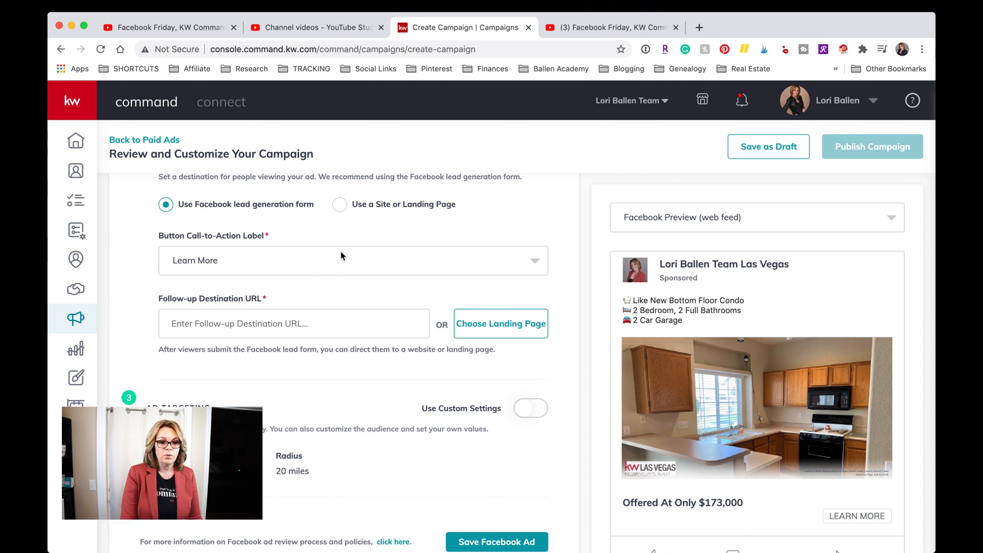
left_click(211, 326)
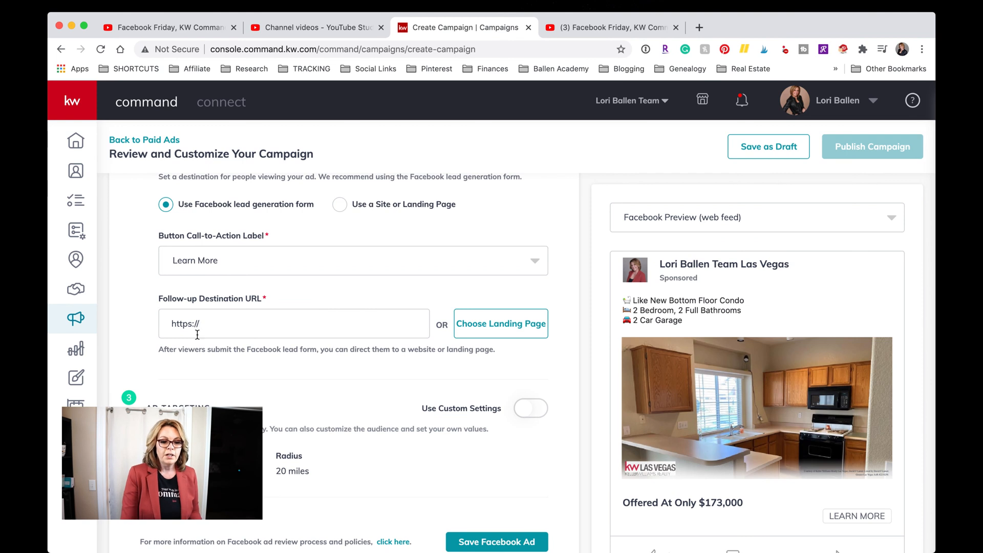
left_click_drag(213, 323, 164, 322)
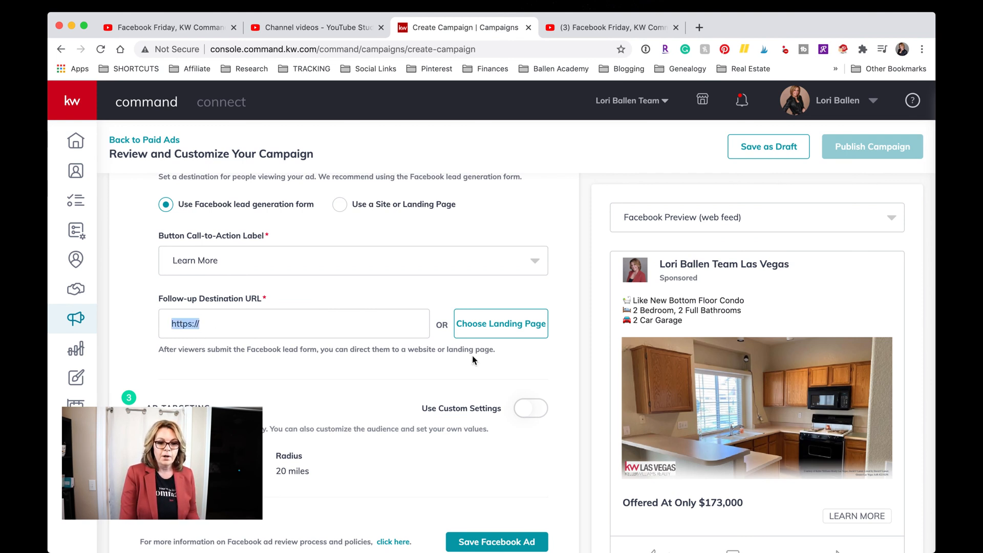
Load ballengrouphomes.com in a new Chrome tab.
left_click(699, 27)
type("ballengroup]")
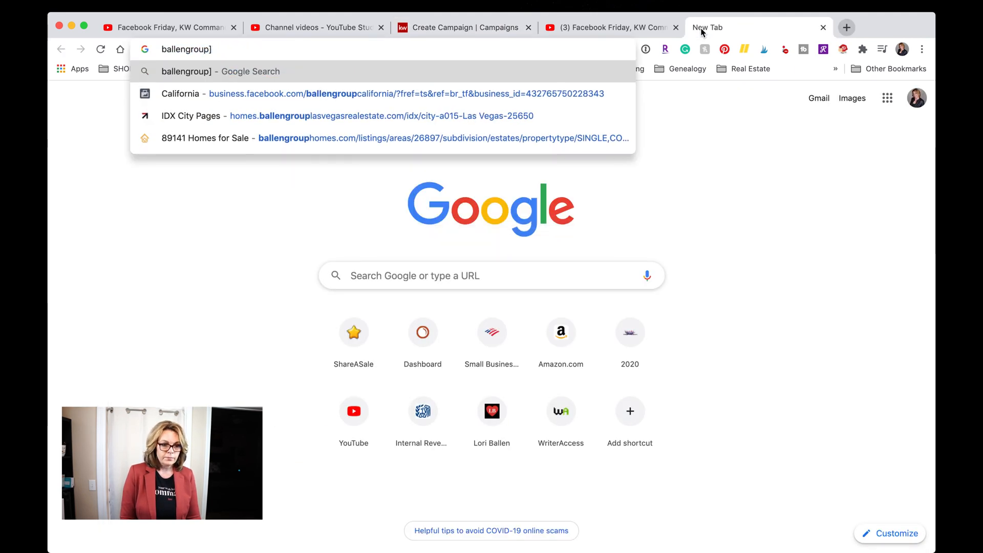
key("BackSpace")
type("homes.com")
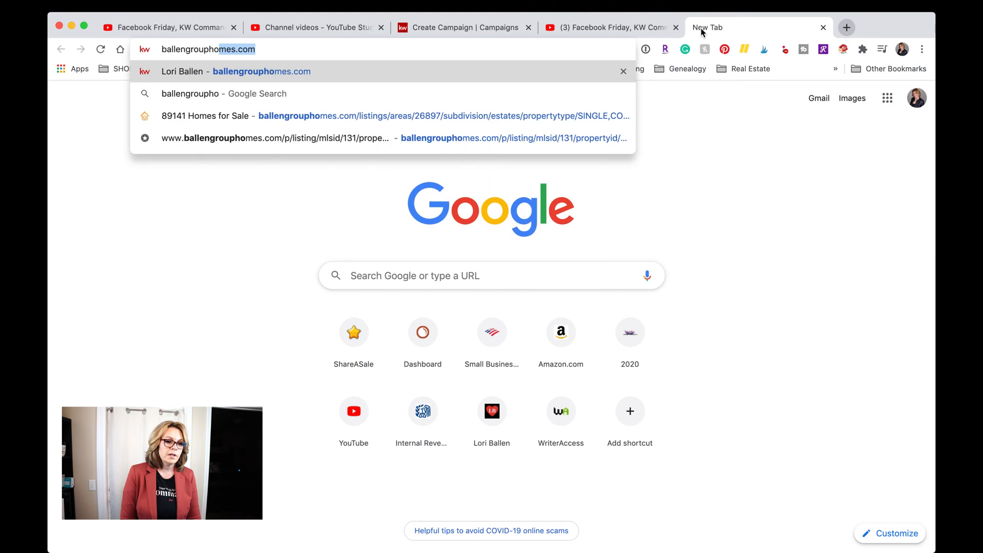
key("Return")
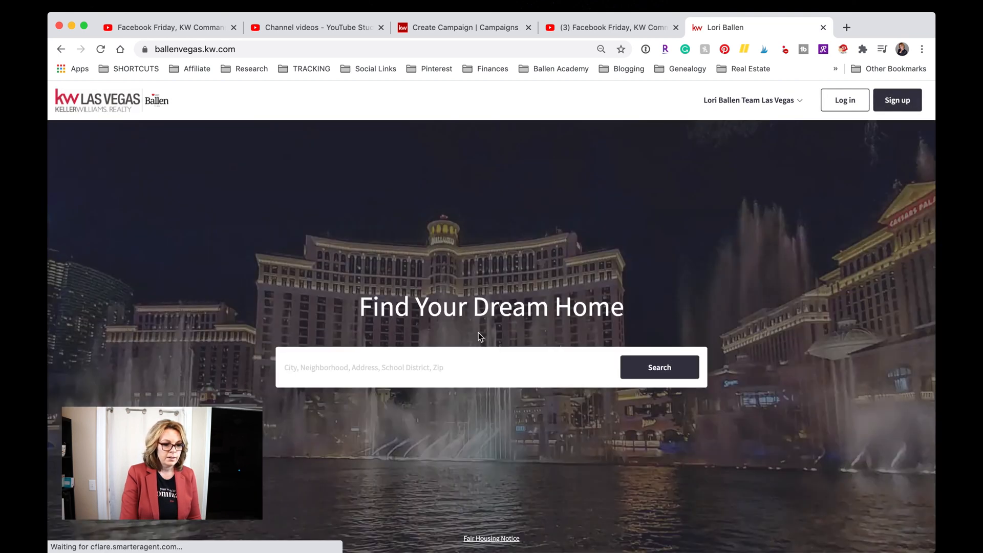
Browse the team's KW website listings, then return to the YouTube live broadcast.
scroll(478, 333, "down", 2)
scroll(479, 333, "down", 4)
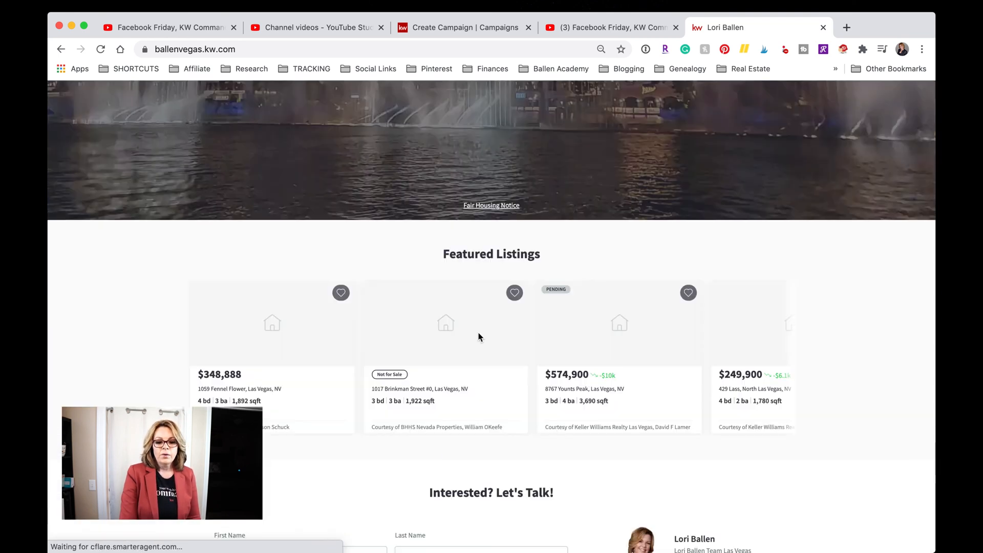
scroll(478, 336, "down", 1)
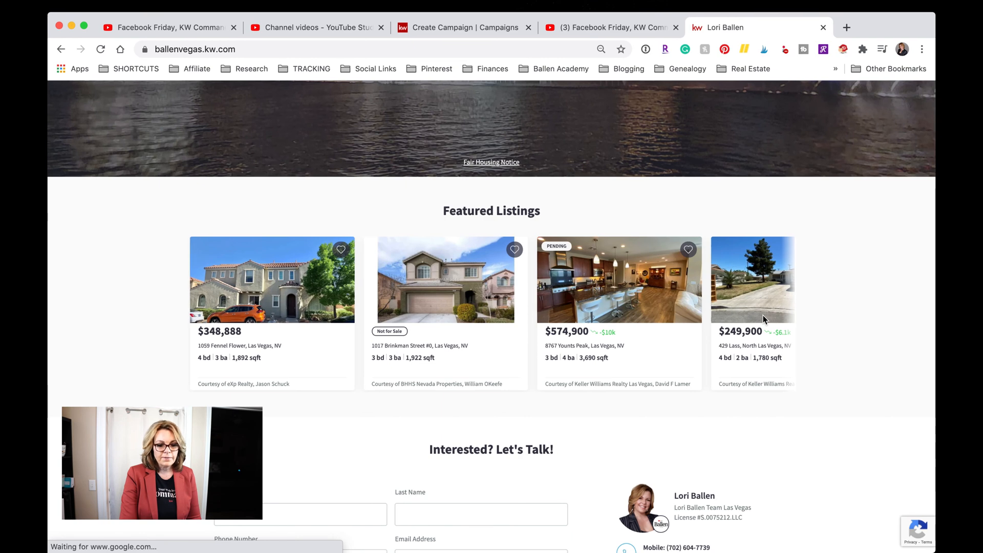
scroll(629, 291, "down", 4)
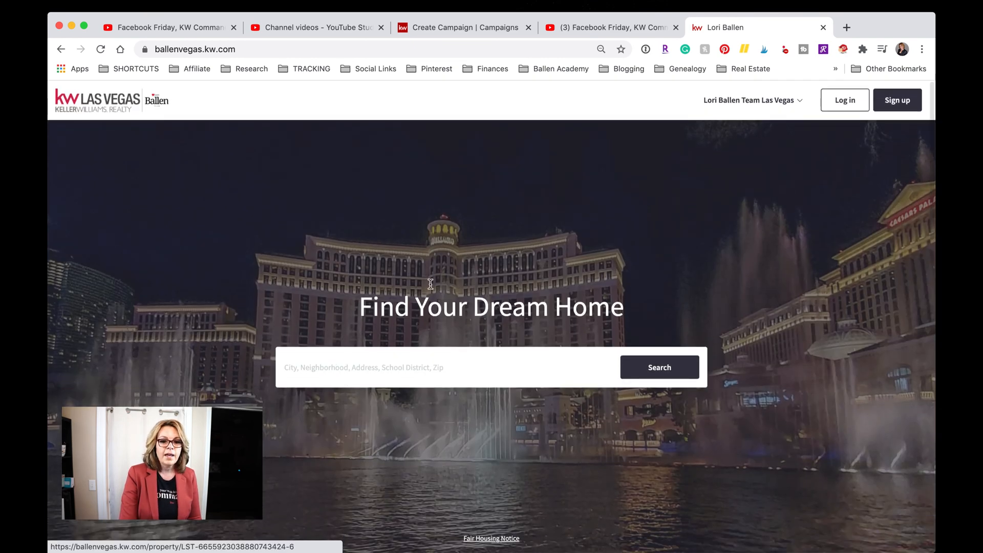
left_click(635, 30)
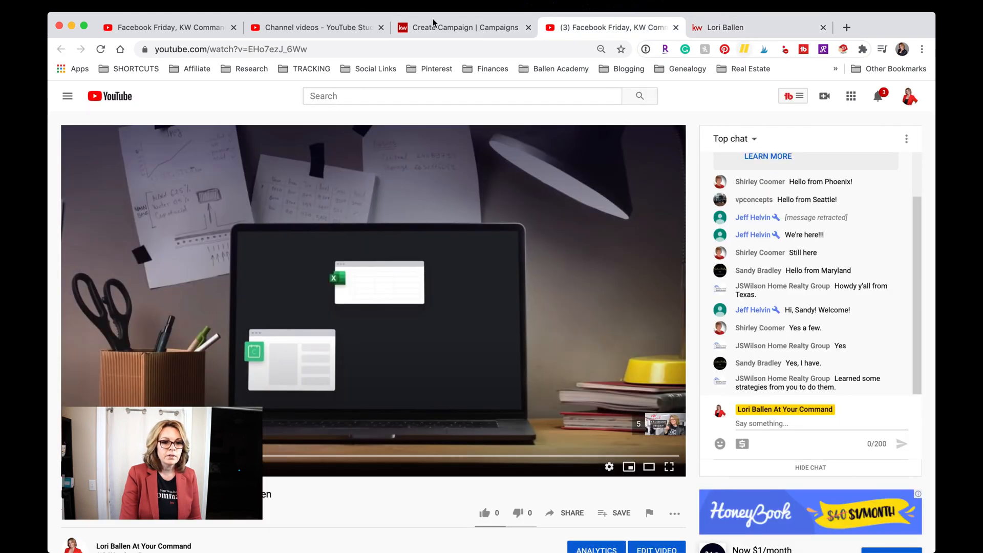
Return to the Create Campaign tab and select the listing's Squaw Mountain Drive address.
left_click(421, 30)
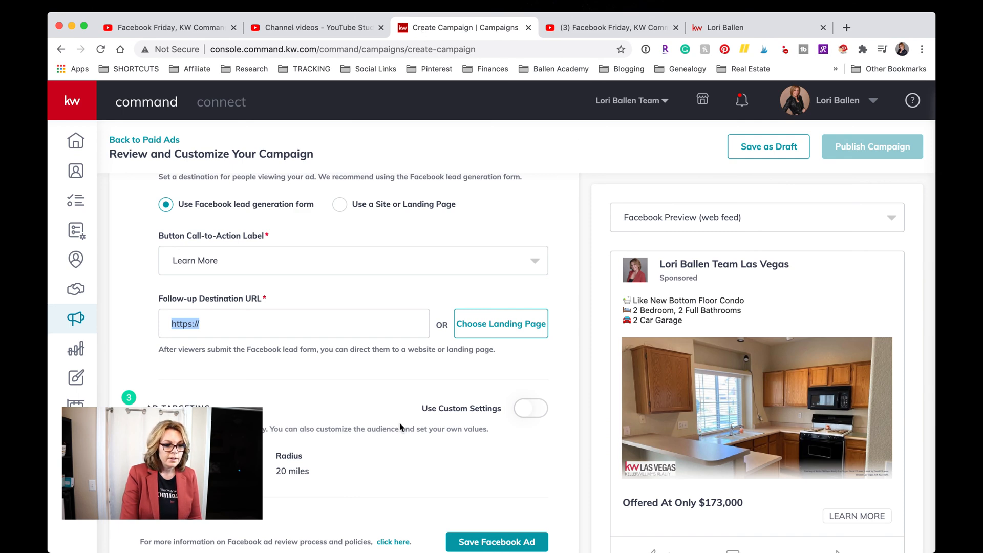
scroll(399, 425, "down", 3)
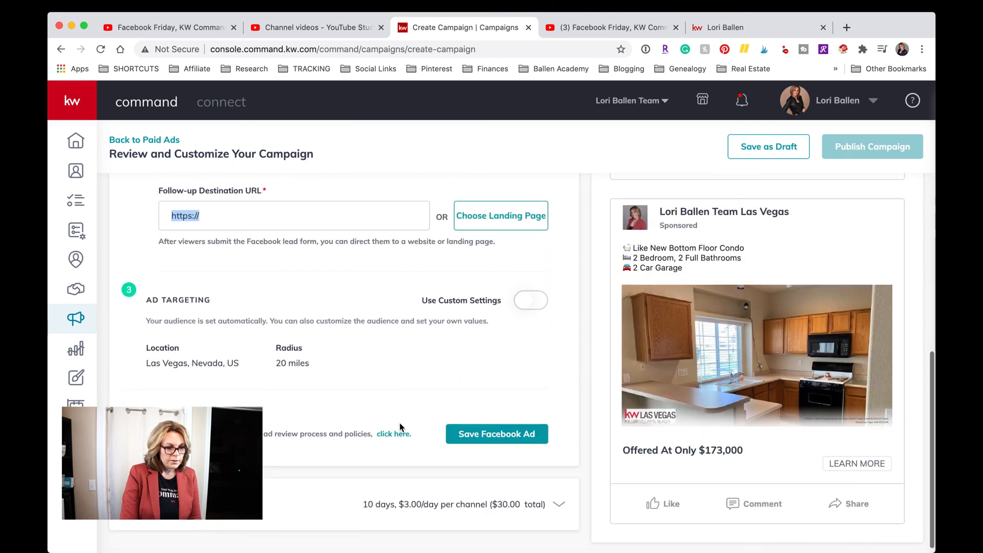
scroll(403, 296, "up", 10)
scroll(402, 296, "down", 3)
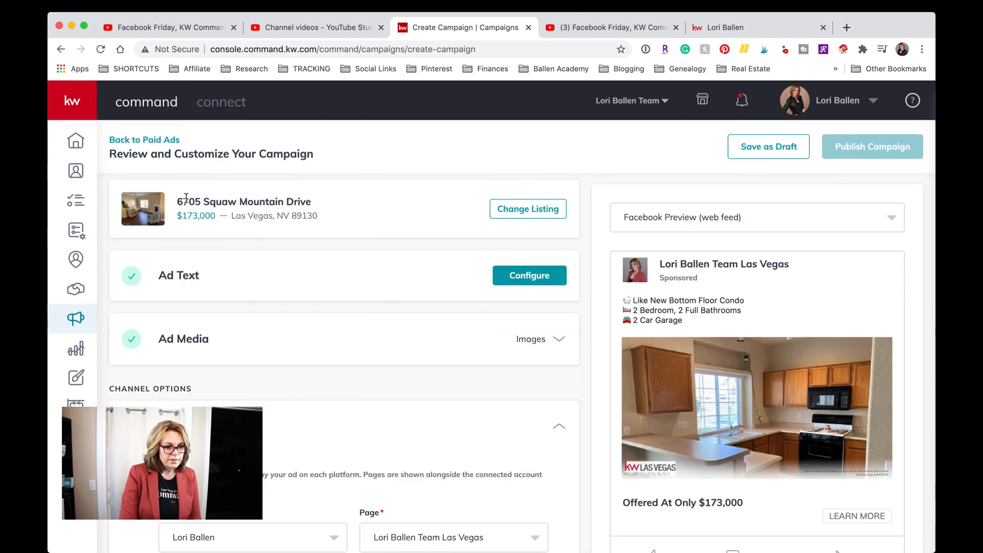
left_click_drag(181, 200, 314, 202)
key("super+c")
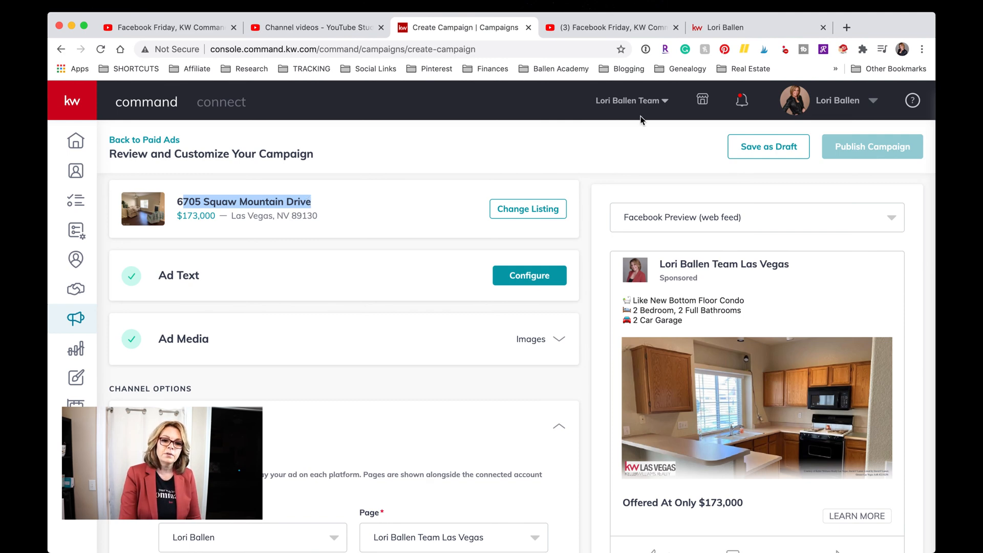
Search ballenvegas.kw.com for the pasted listing address, then paste it over Current location.
key("ctrl+Tab")
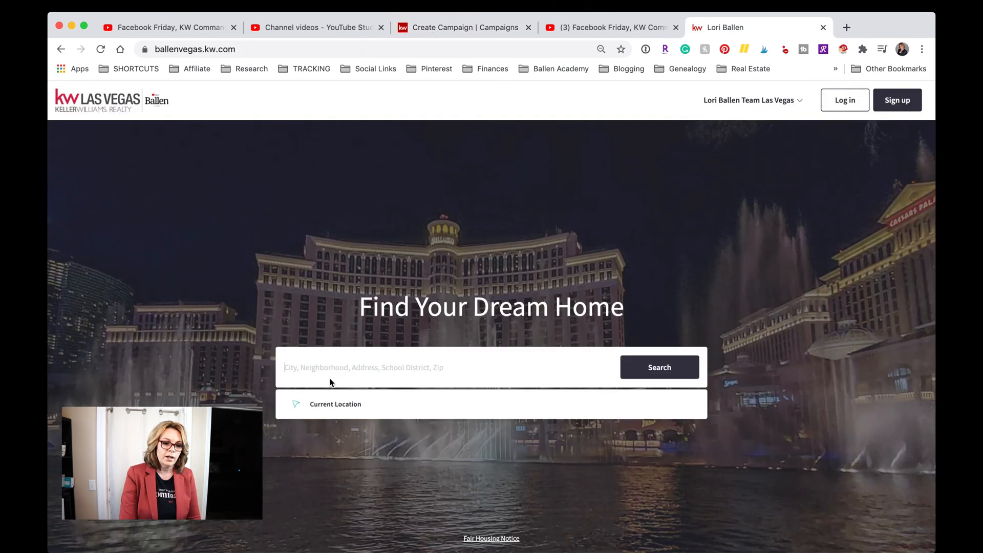
key("super+v")
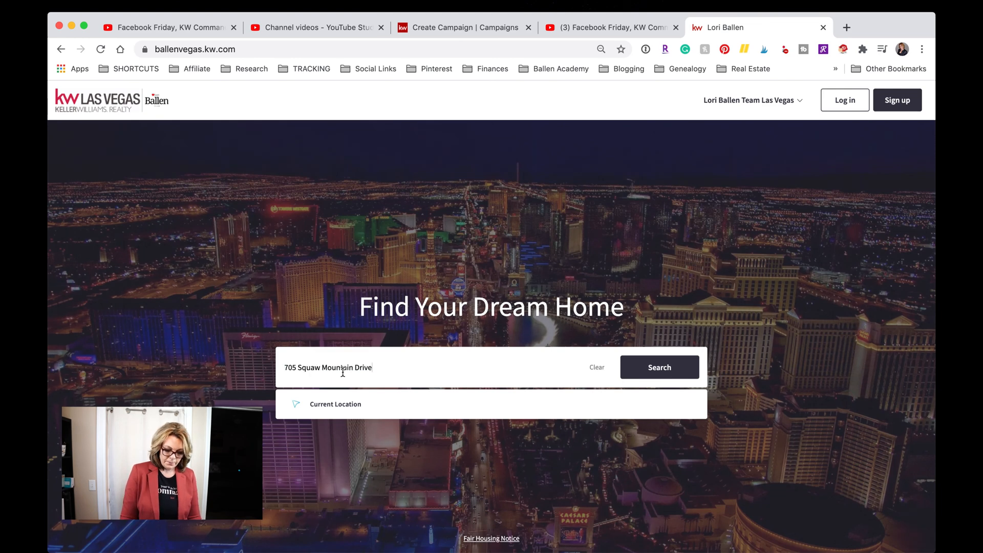
key("Return")
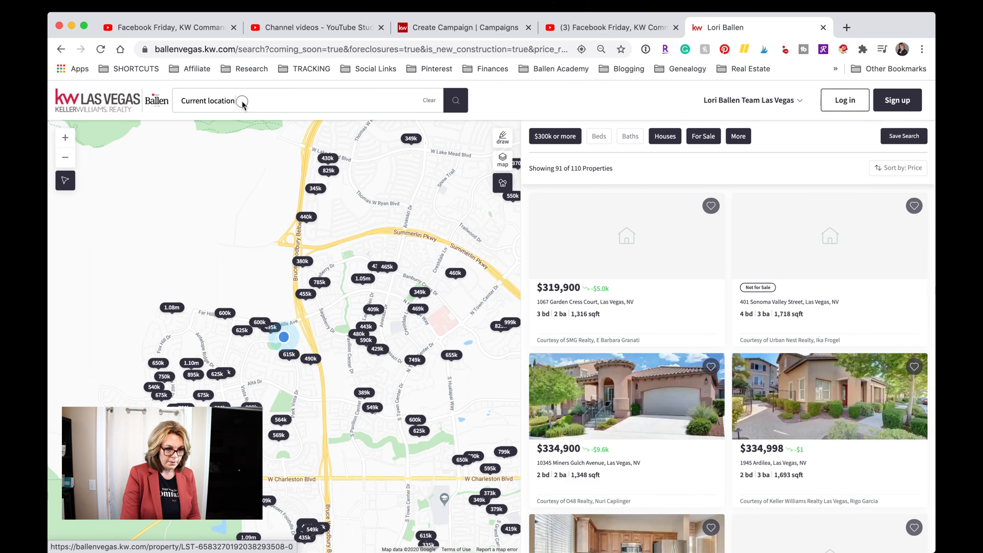
left_click_drag(177, 99, 241, 103)
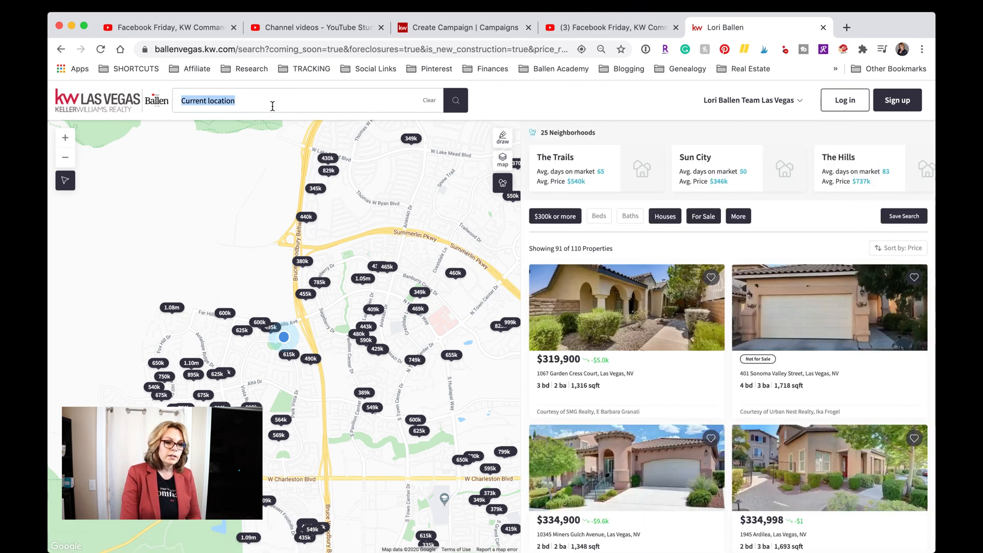
key("super+v")
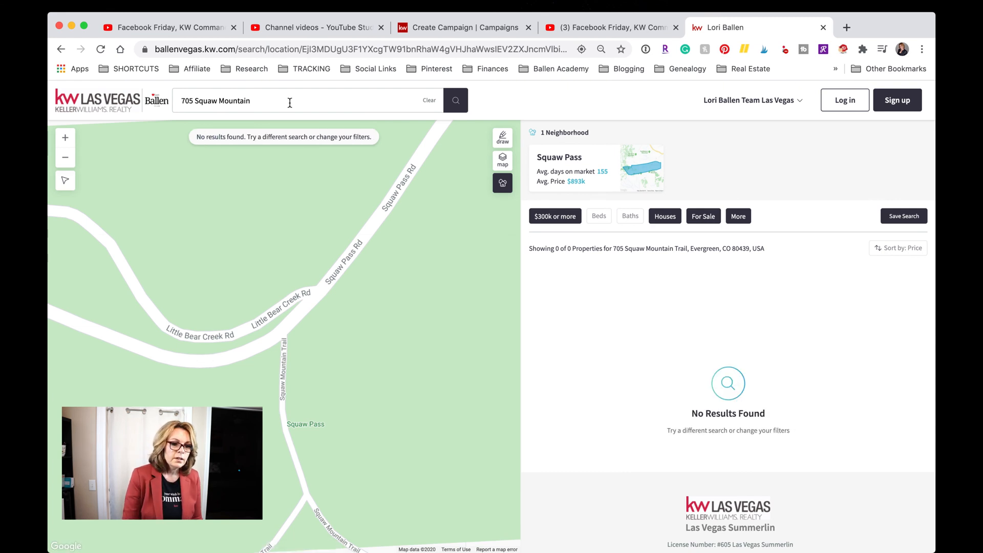
Search for 'squaw Mountain', then 'squaw Mountain las vegas'.
left_click_drag(196, 101, 155, 99)
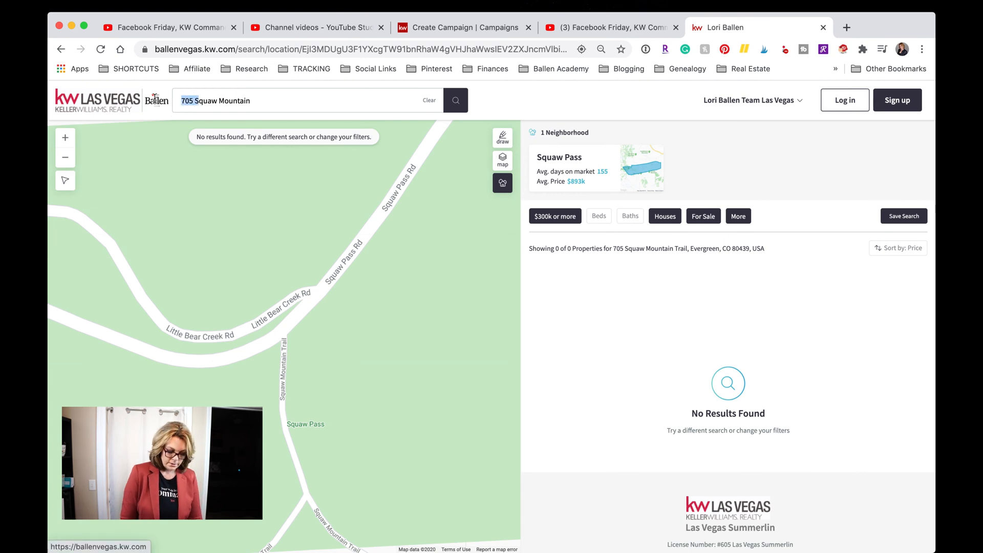
type("s")
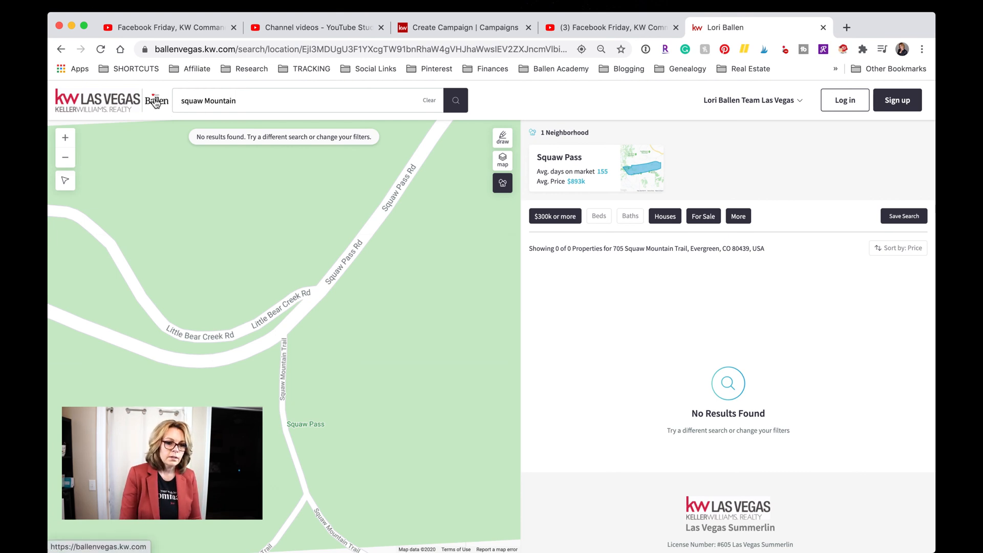
key("Return")
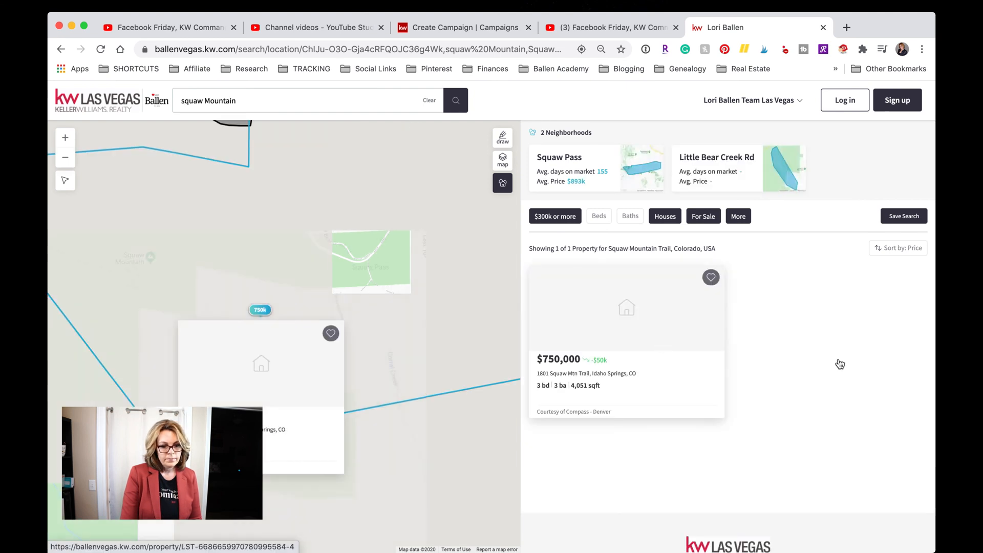
left_click(272, 101)
type("las vegas")
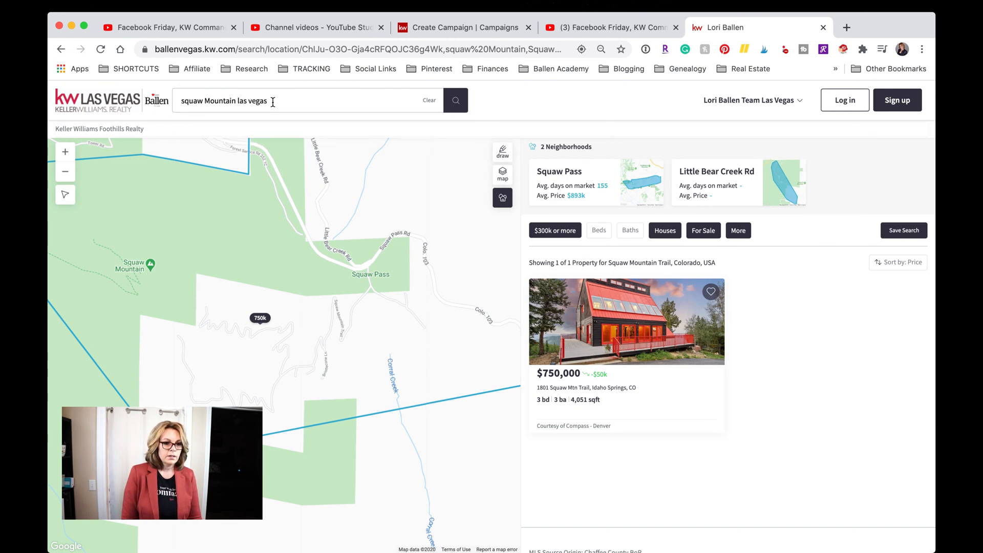
key("Return")
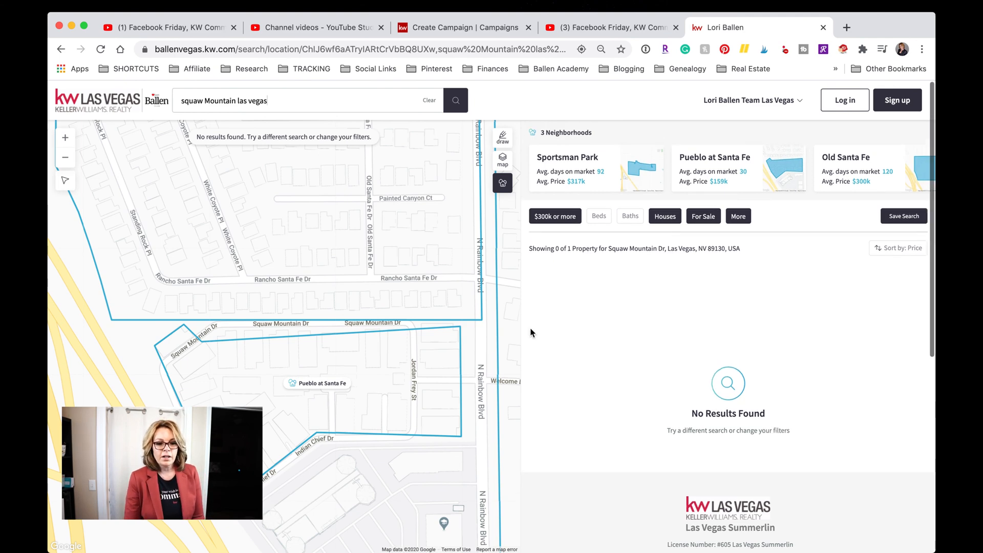
Replace the query with 'las vegas' to list homes across Las Vegas, NV.
scroll(531, 330, "down", 1)
scroll(531, 331, "up", 1)
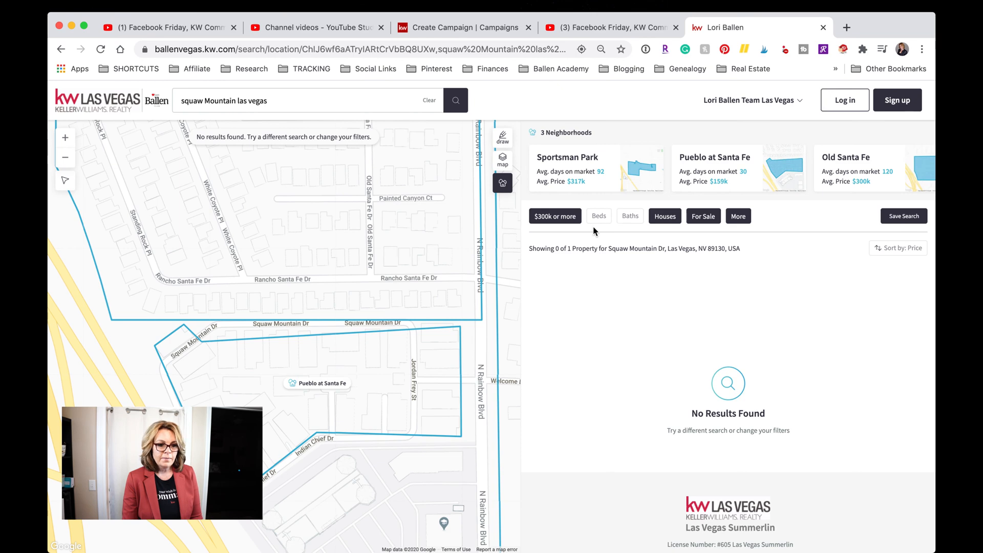
left_click_drag(265, 101, 169, 103)
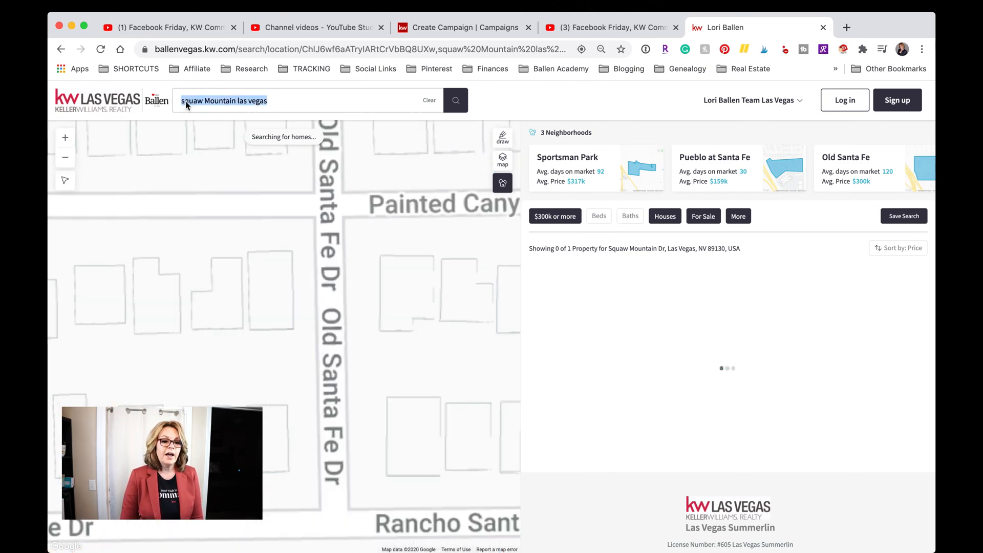
type("las vegas")
key("Return")
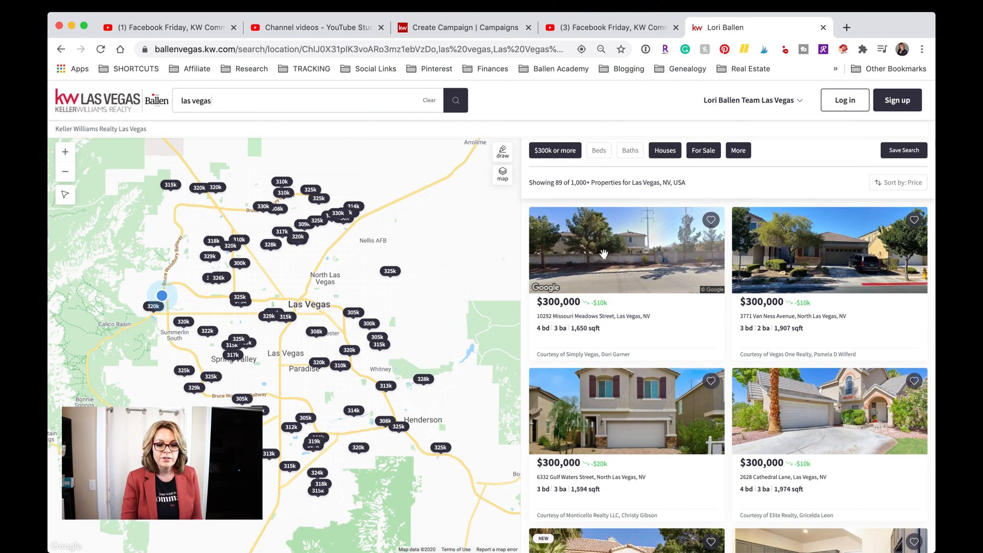
left_click(857, 262)
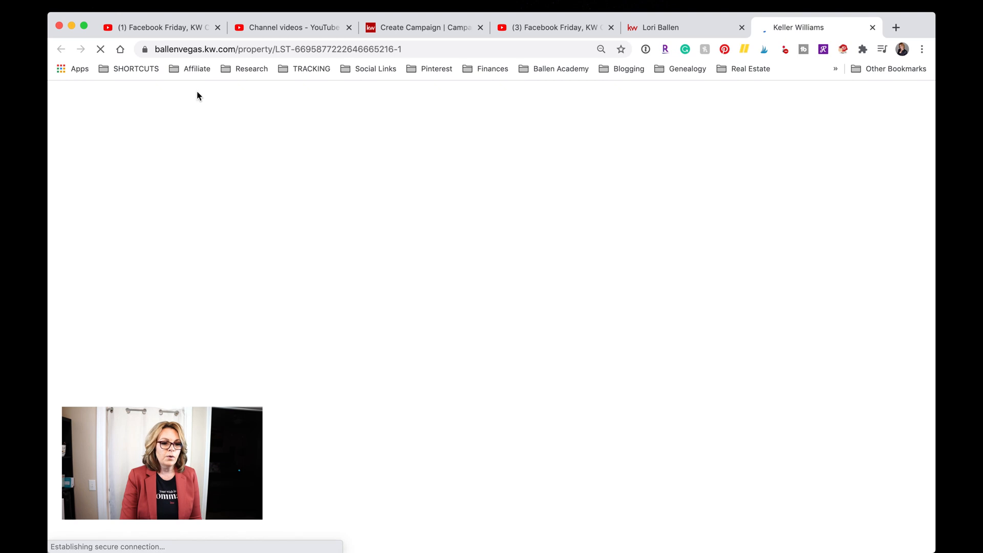
left_click_drag(155, 50, 452, 56)
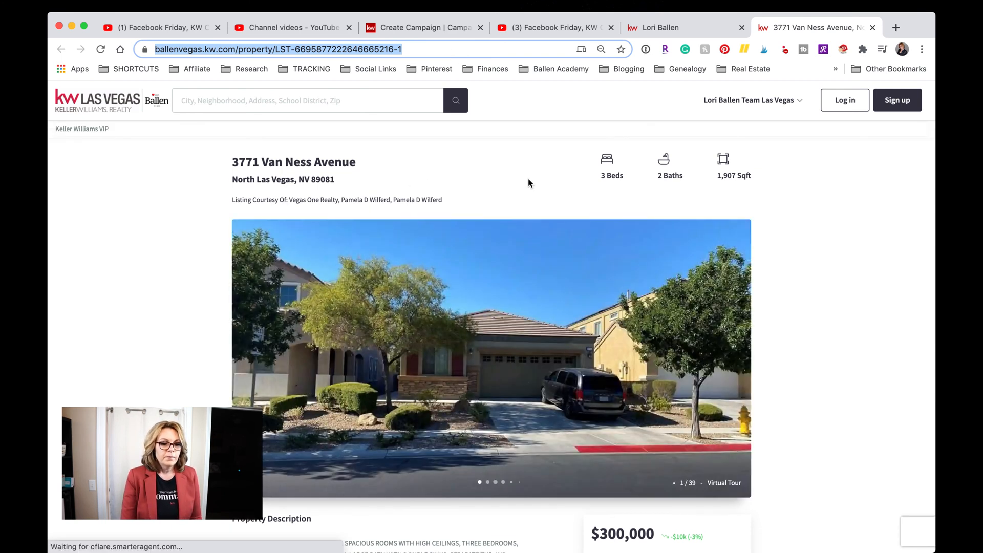
scroll(529, 184, "down", 2)
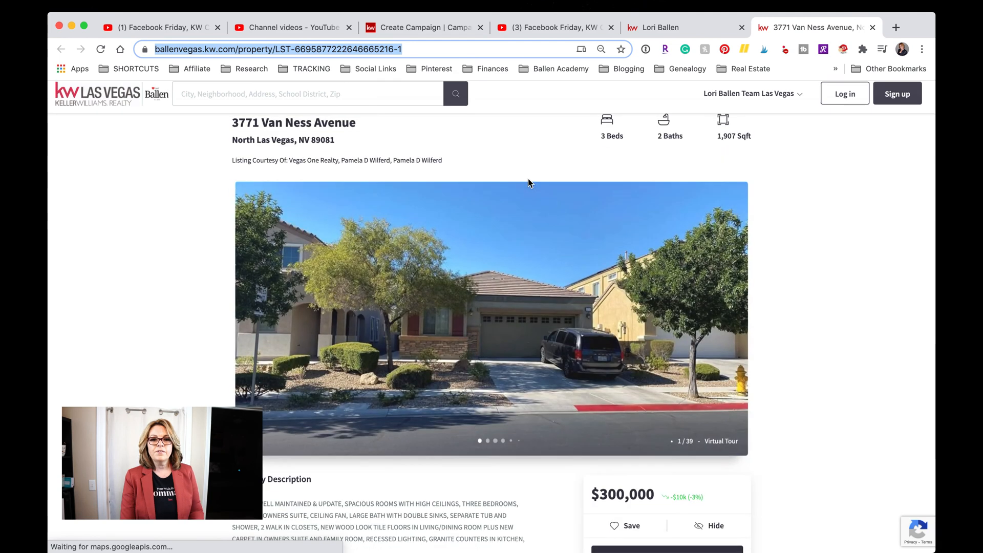
scroll(530, 184, "down", 1)
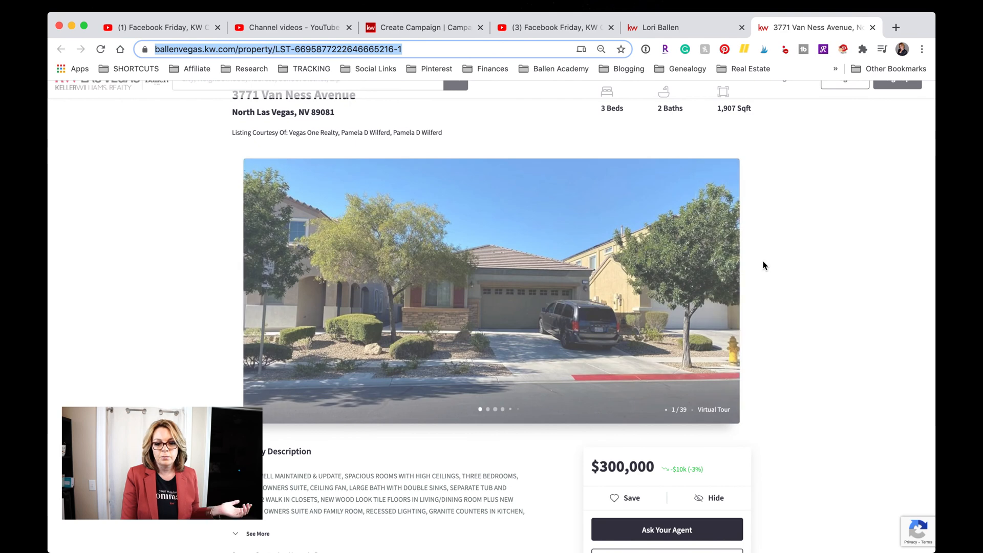
left_click(726, 293)
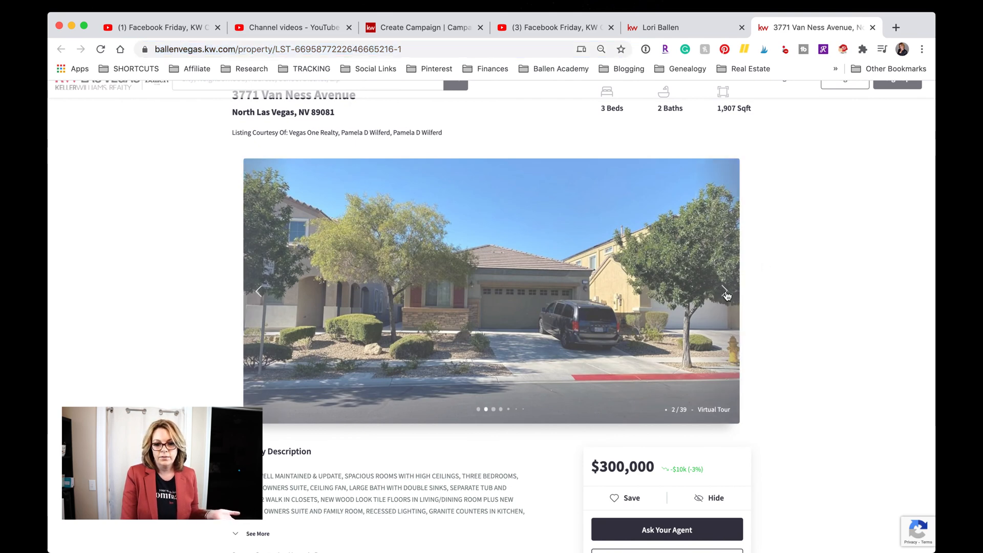
left_click(726, 292)
scroll(469, 332, "down", 5)
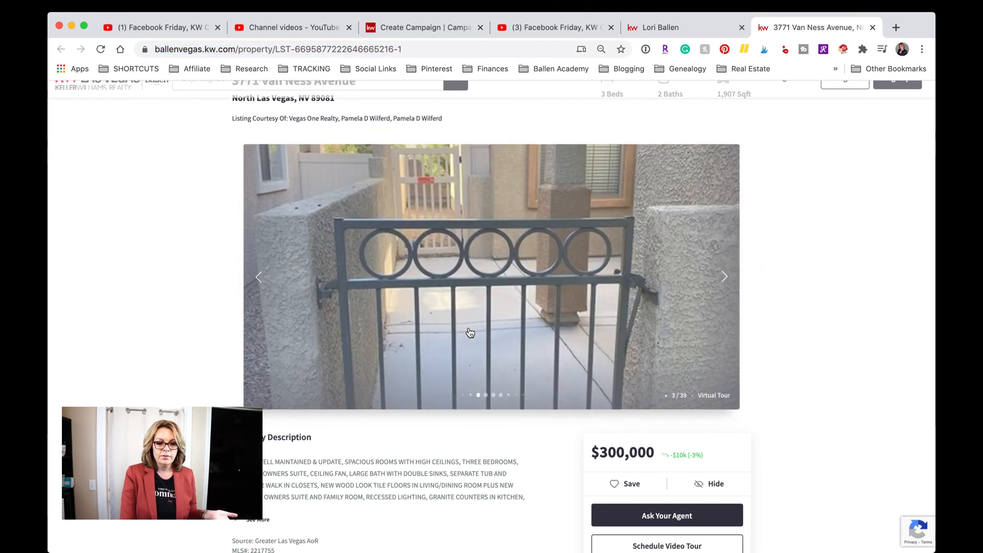
scroll(468, 332, "down", 5)
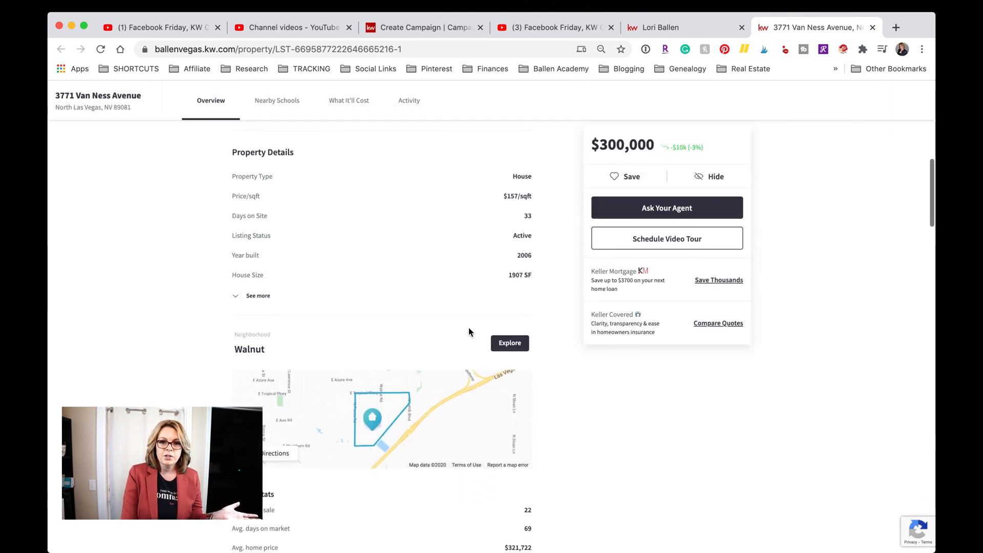
scroll(468, 332, "down", 5)
scroll(468, 332, "down", 10)
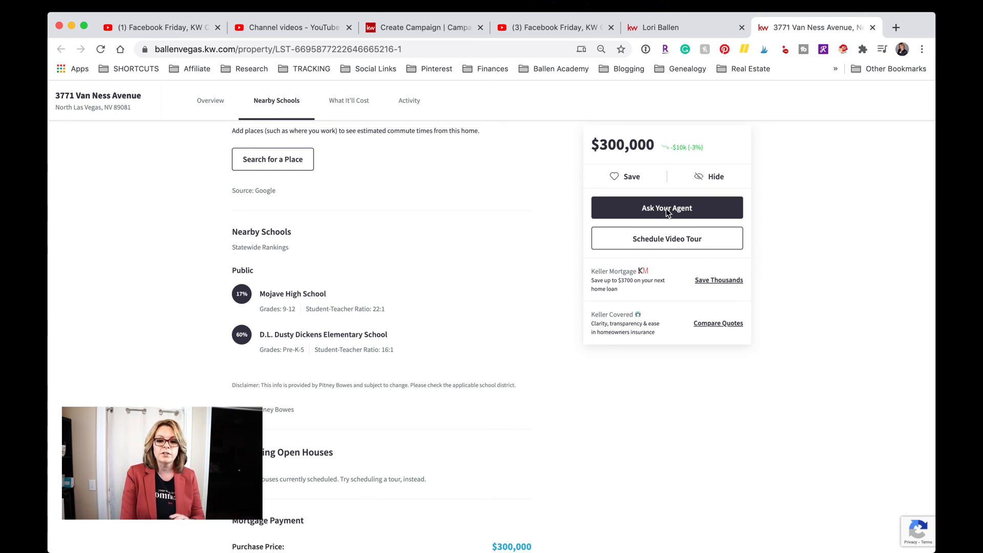
scroll(668, 212, "up", 3)
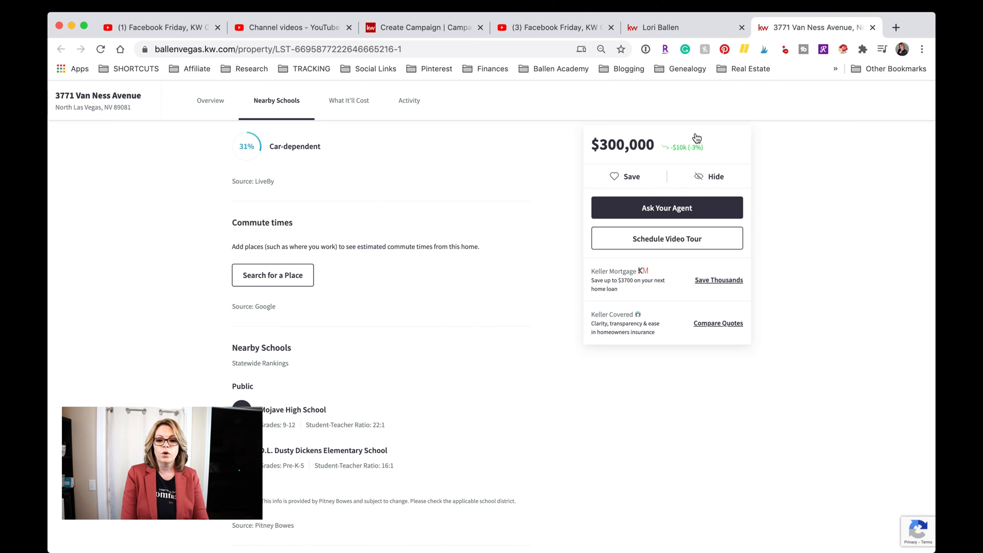
scroll(673, 234, "up", 7)
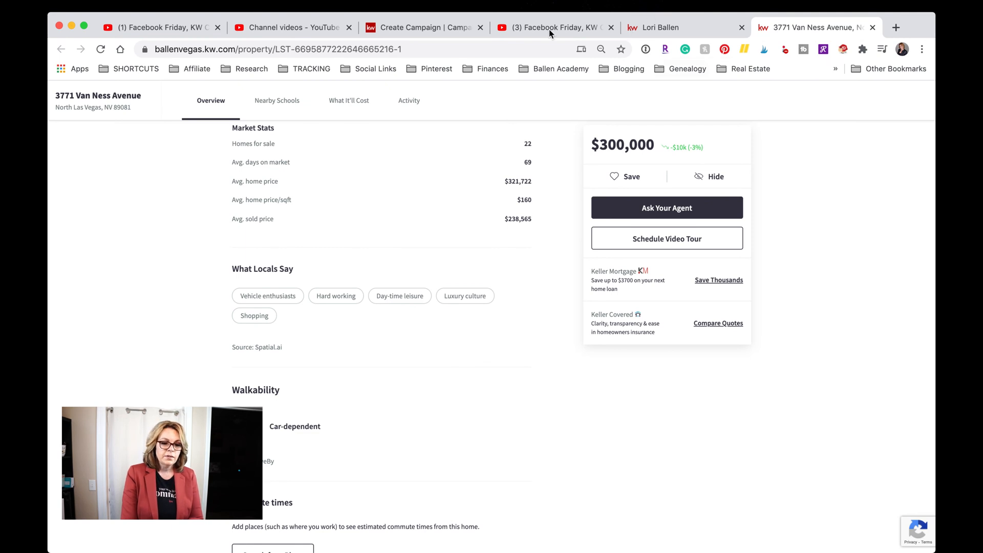
Cycle through the browser tabs back to the Create Campaign page.
left_click(533, 31)
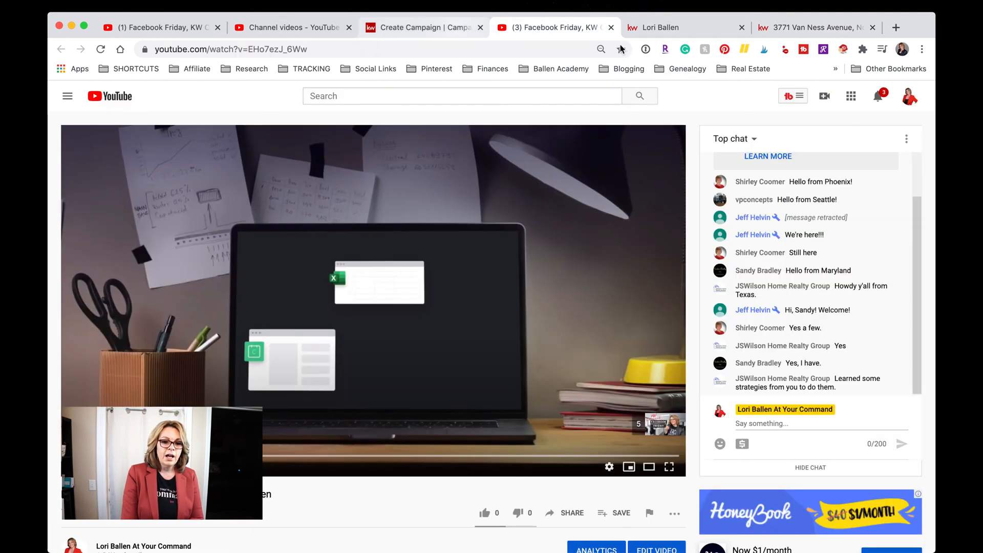
left_click(680, 30)
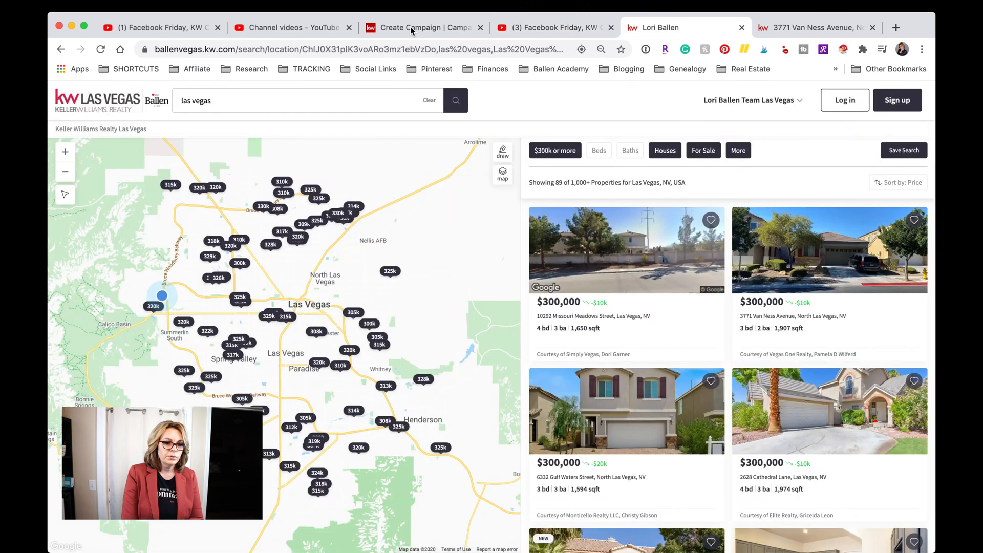
left_click(410, 26)
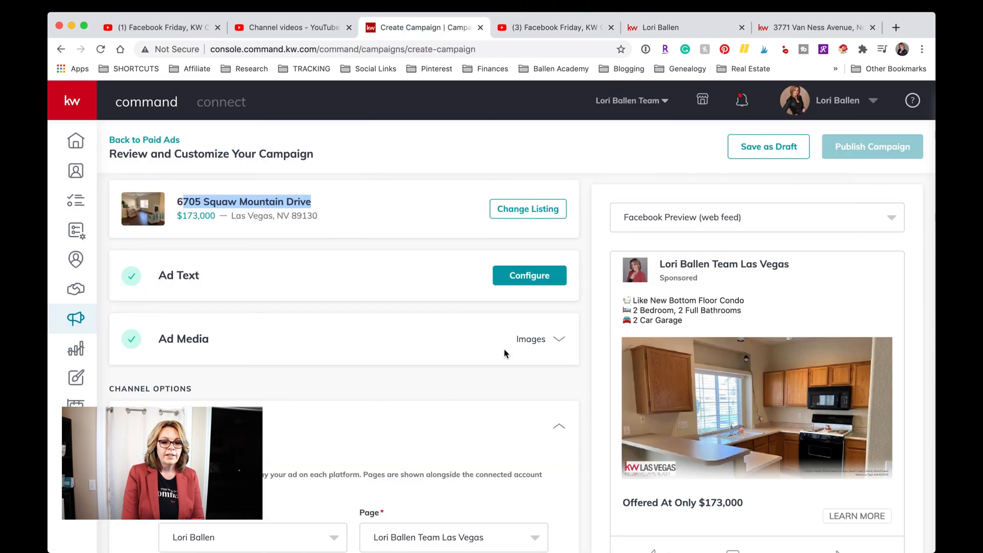
scroll(333, 464, "down", 10)
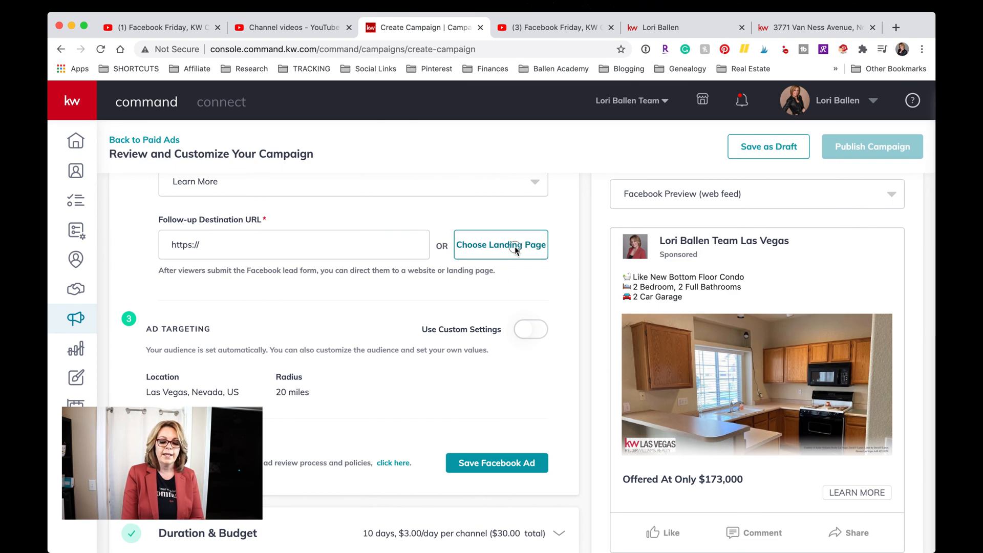
List the available landing pages and open Dolphin Cove Test in a new tab.
left_click(517, 251)
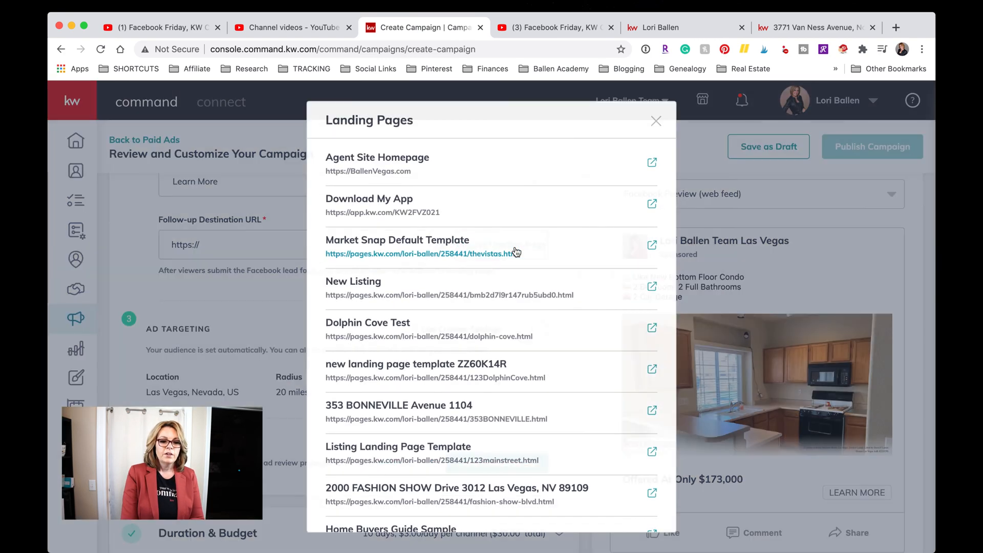
scroll(423, 230, "down", 2)
scroll(423, 230, "down", 5)
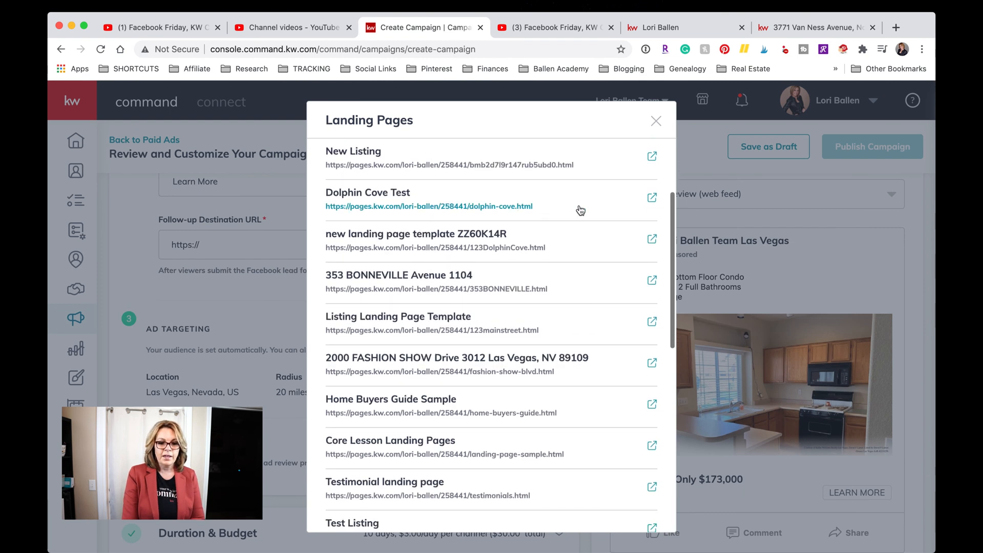
left_click(652, 198)
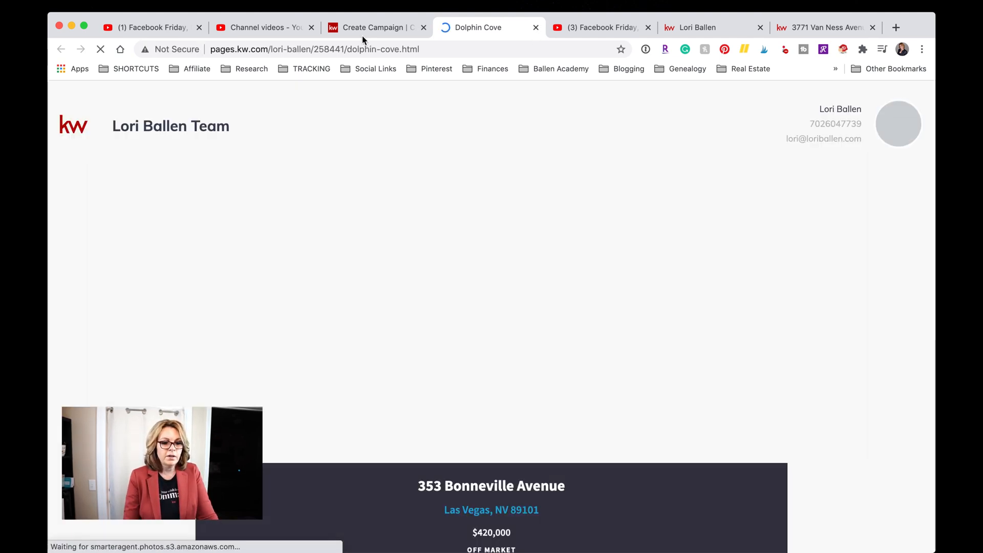
scroll(527, 299, "down", 4)
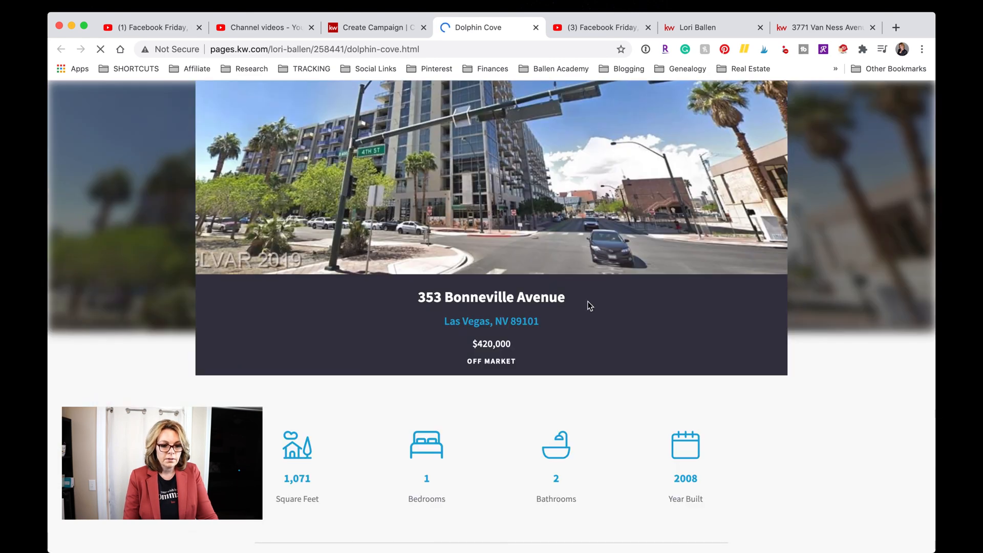
scroll(588, 306, "up", 4)
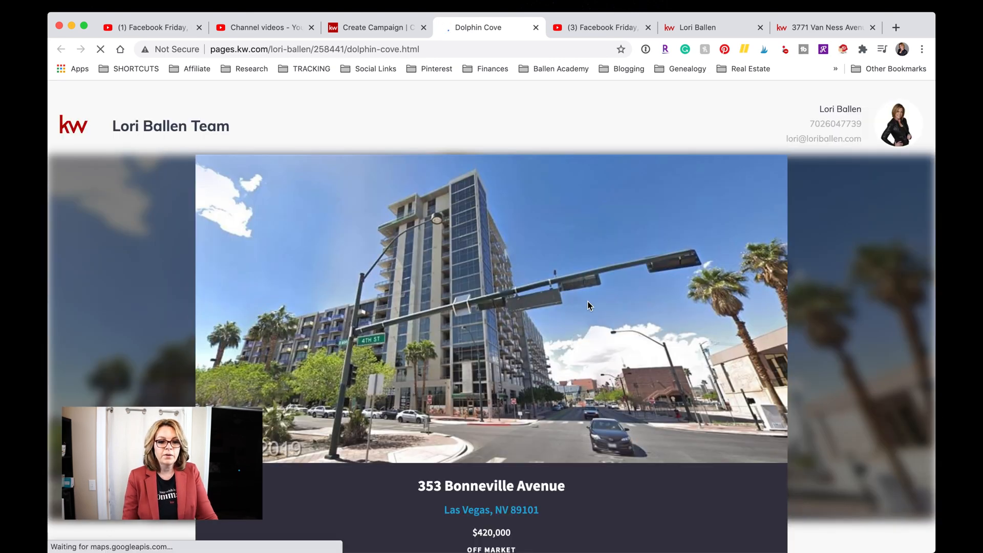
scroll(452, 410, "down", 4)
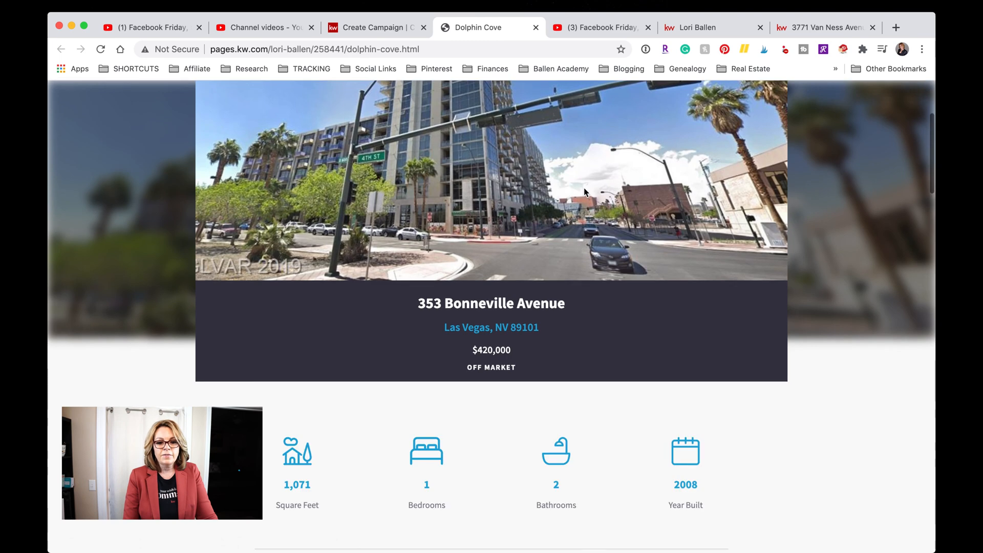
scroll(597, 222, "down", 4)
scroll(597, 221, "down", 1)
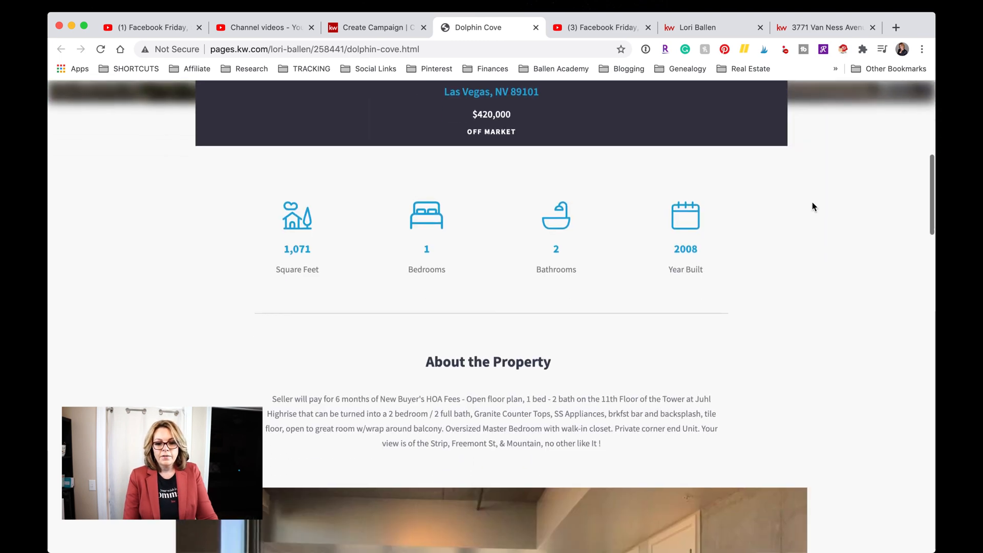
scroll(462, 266, "down", 8)
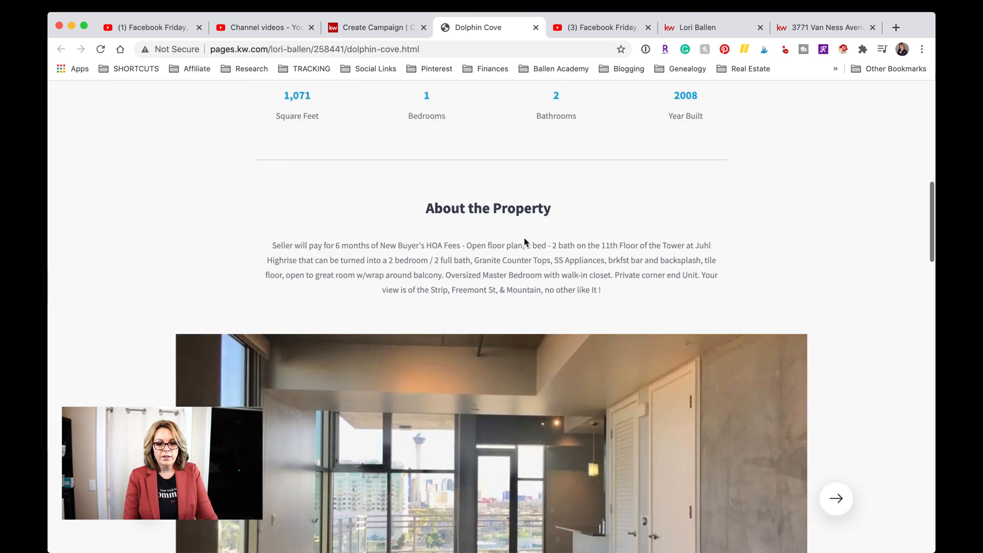
scroll(525, 240, "down", 18)
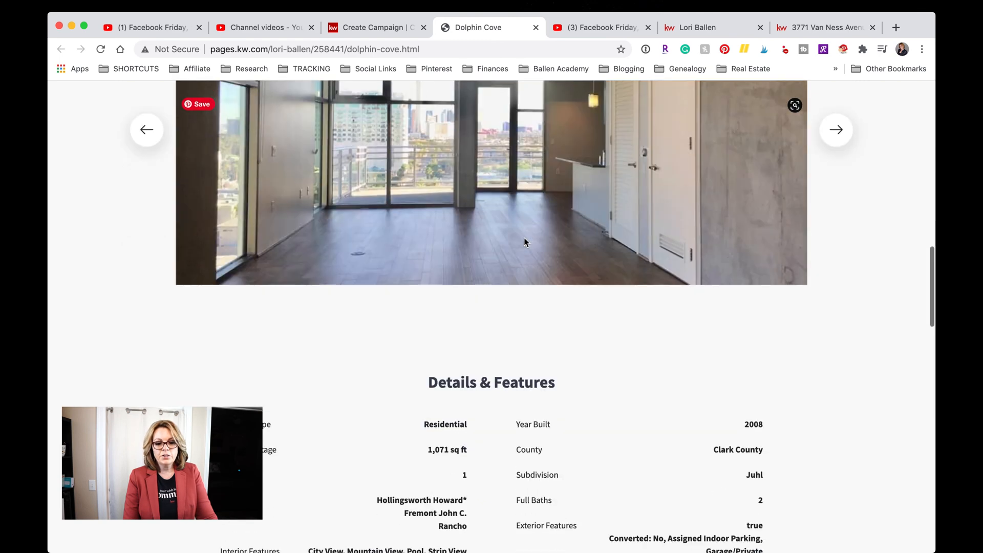
scroll(524, 238, "down", 10)
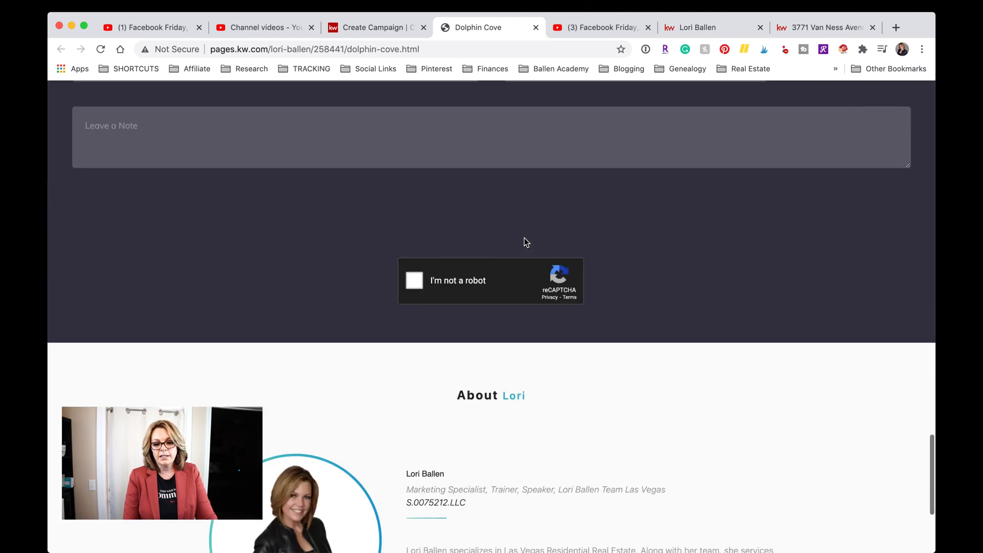
scroll(524, 238, "up", 20)
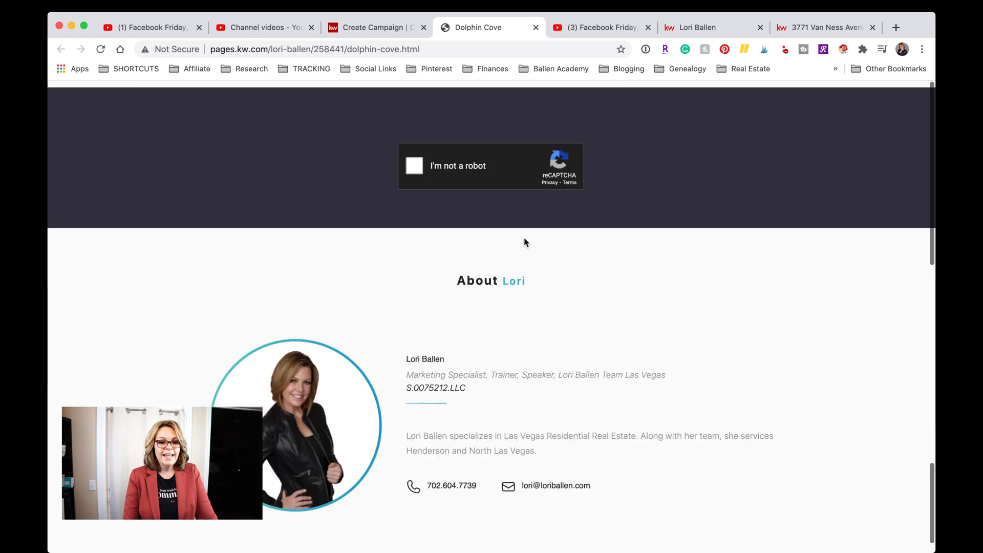
scroll(524, 237, "up", 7)
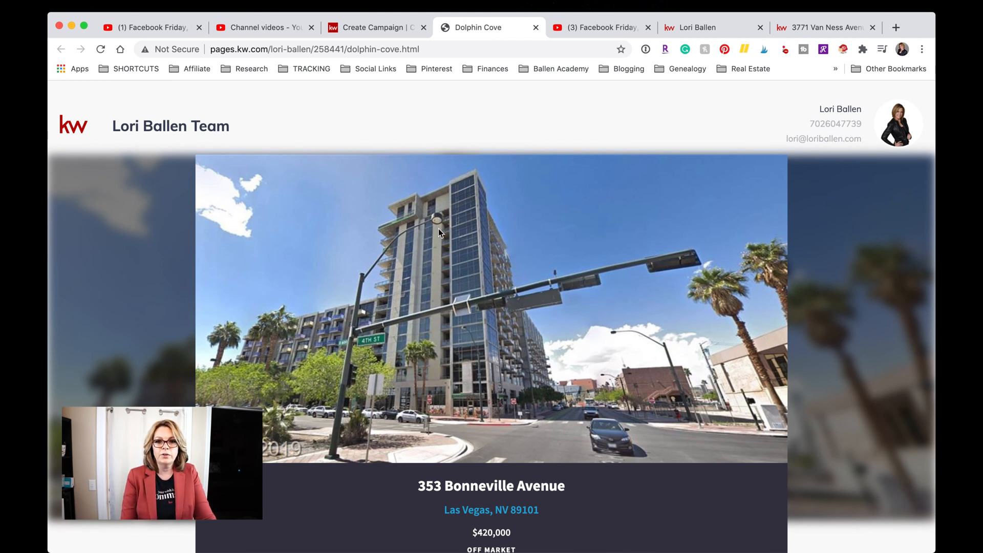
Dismiss the Landing Pages list without choosing one and select the Van Ness listing's web address.
left_click(362, 29)
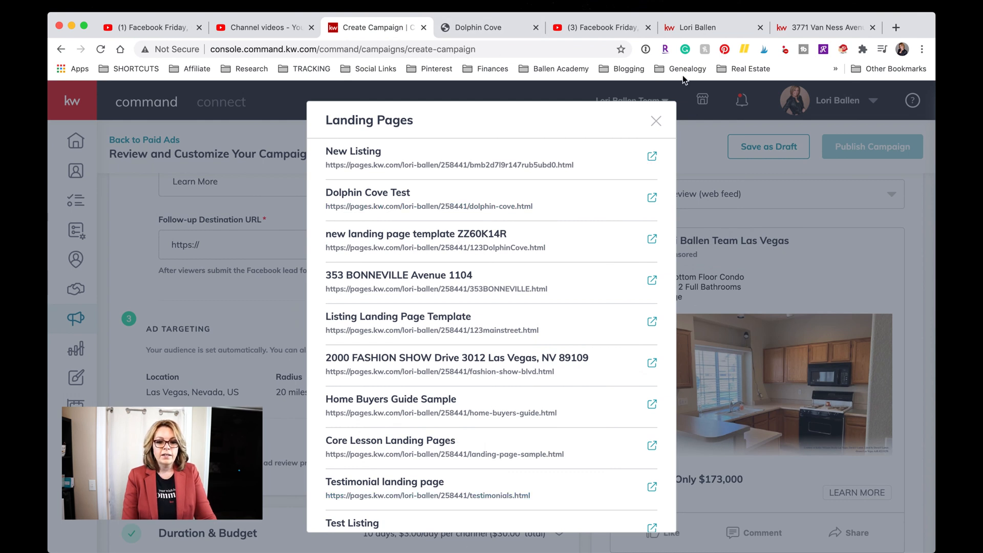
left_click(656, 122)
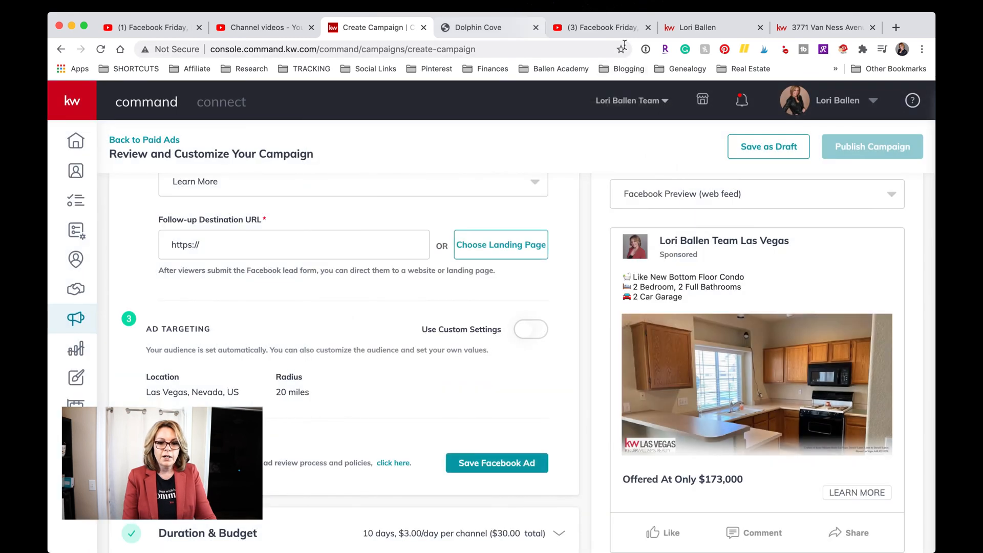
left_click(822, 30)
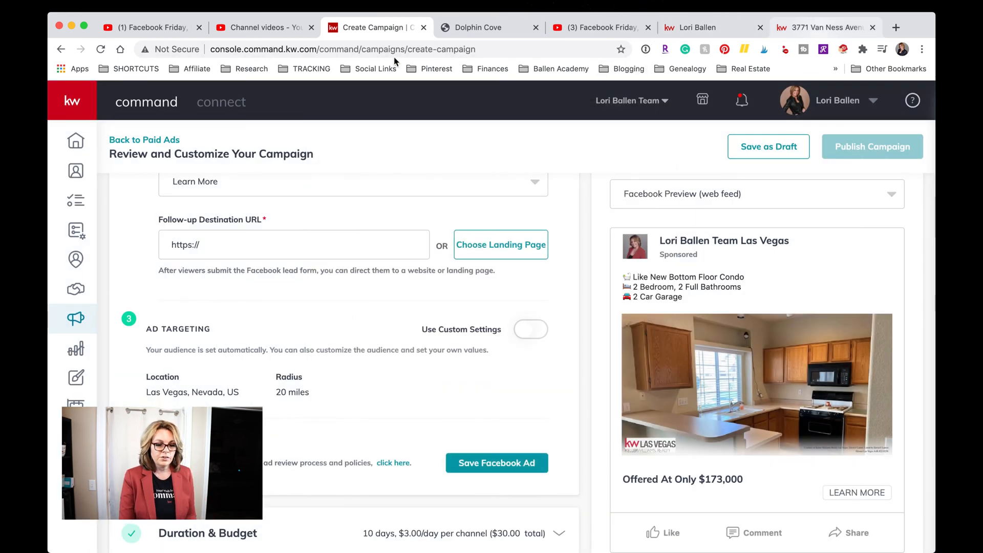
left_click(417, 51)
key("super+c")
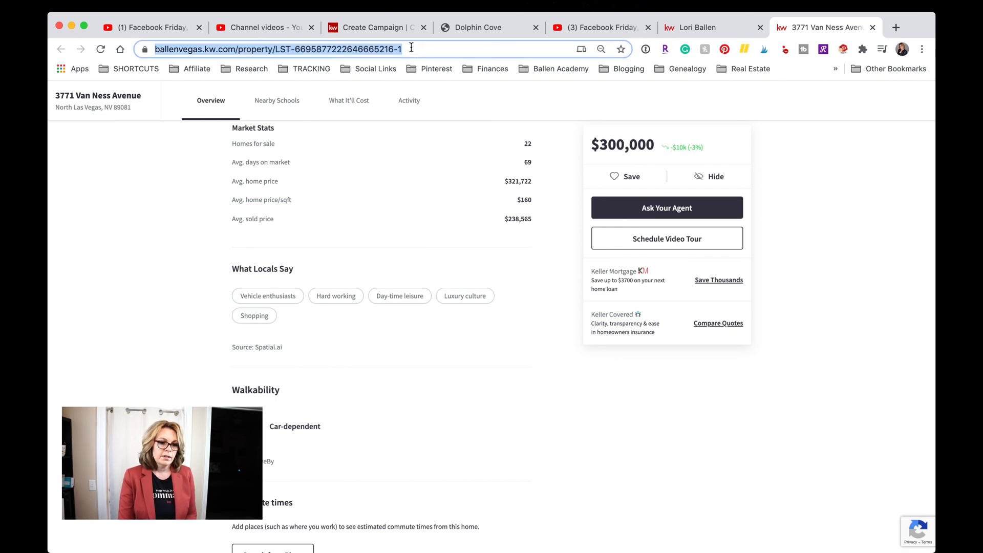
left_click(383, 28)
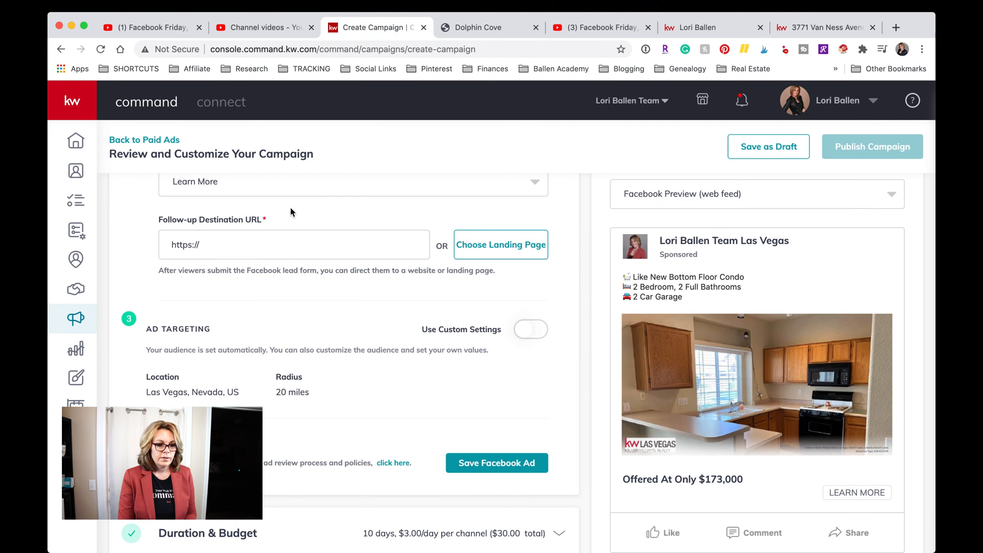
left_click_drag(265, 250, 161, 233)
key("super+v")
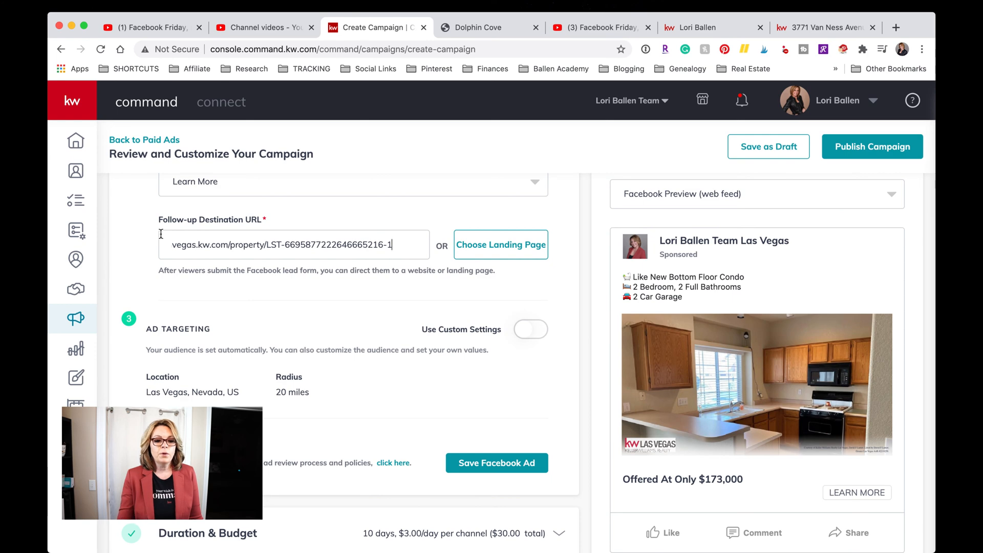
scroll(143, 359, "down", 2)
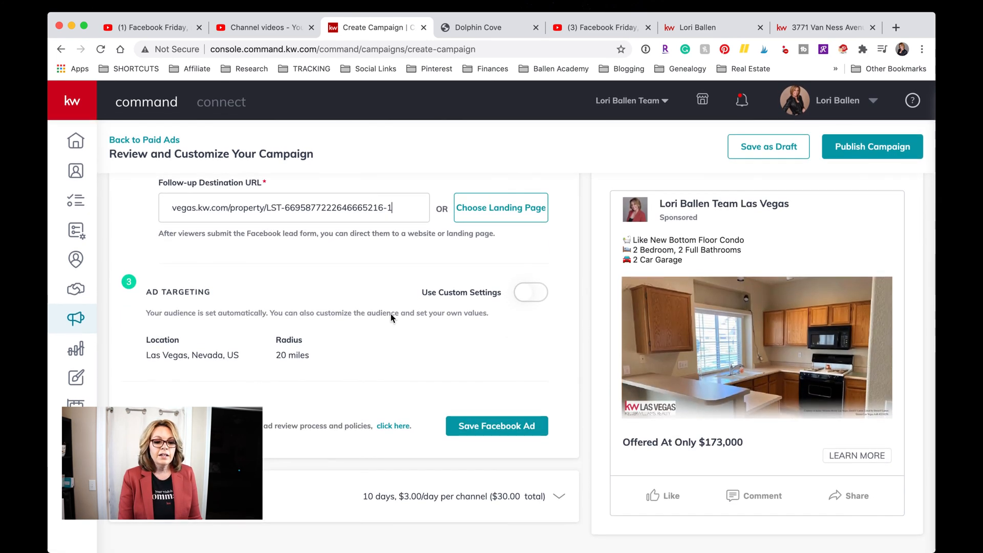
left_click(539, 298)
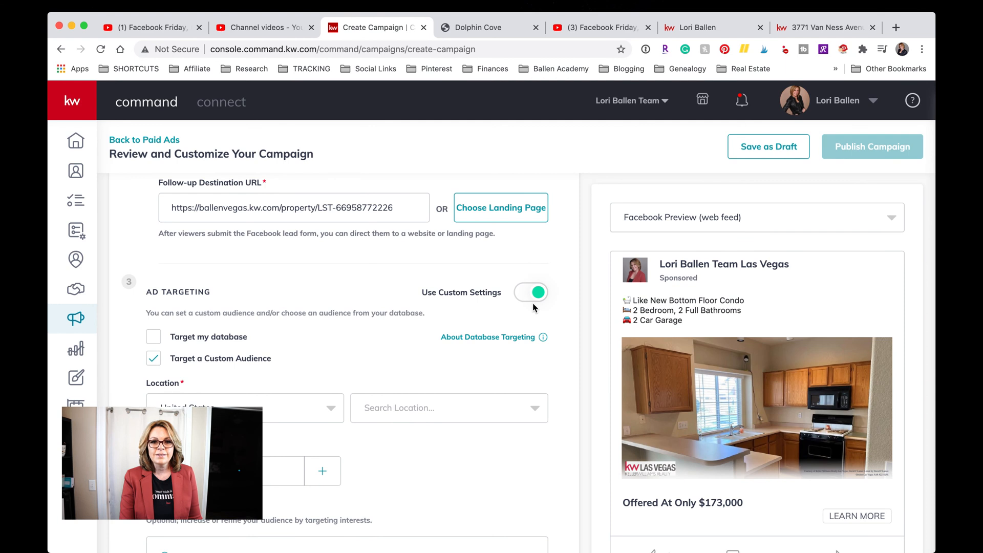
scroll(468, 310, "down", 2)
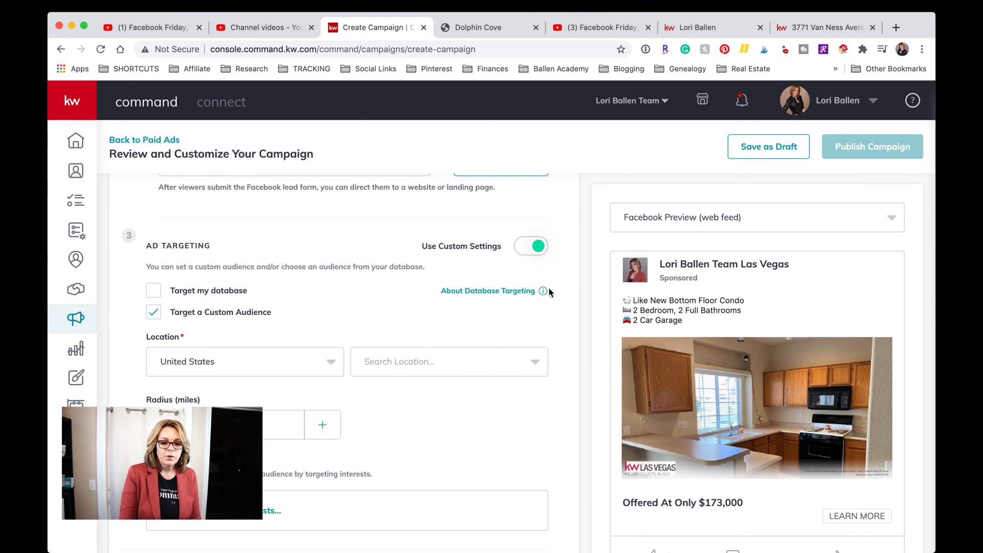
mouse_move(546, 294)
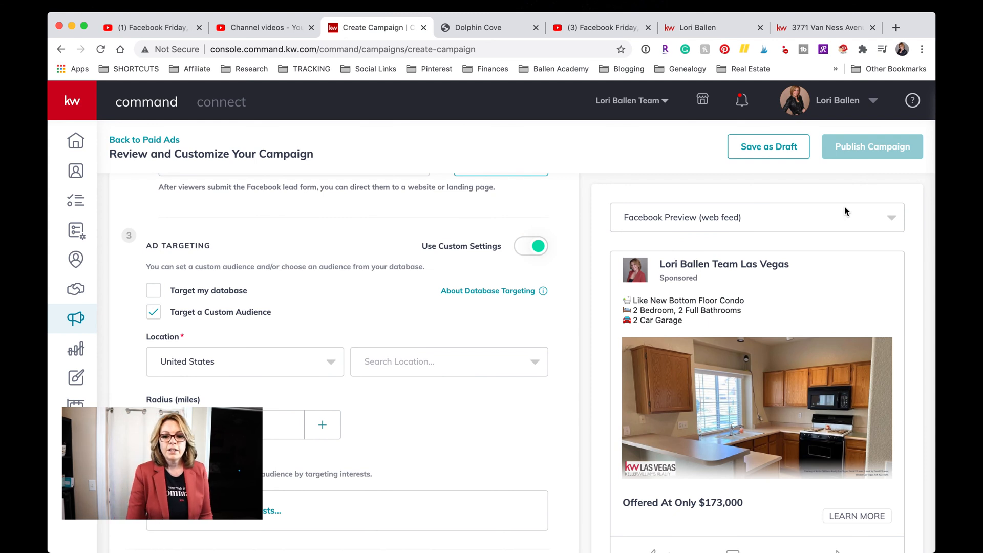
Target the ad location to Las Vegas, Nevada.
scroll(255, 275, "down", 1)
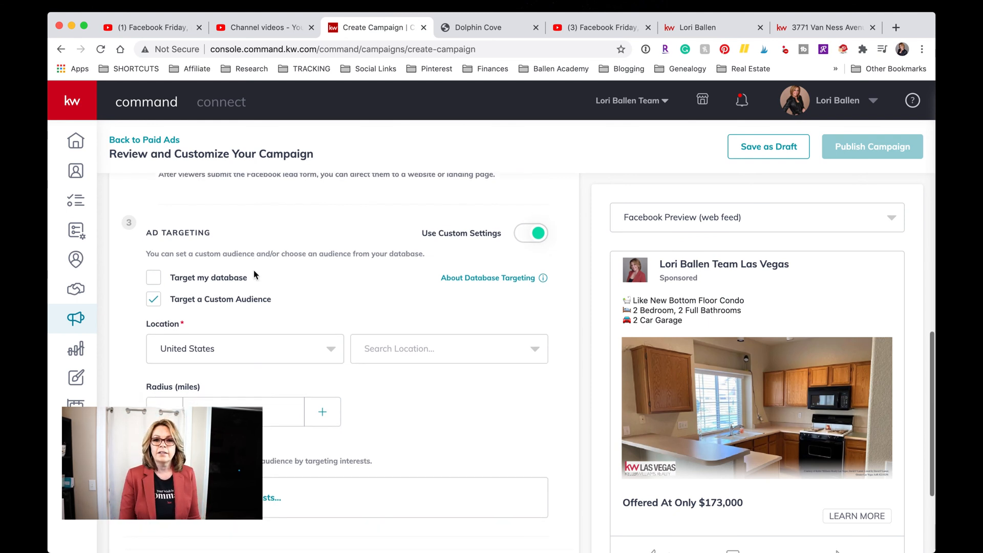
scroll(255, 271, "down", 5)
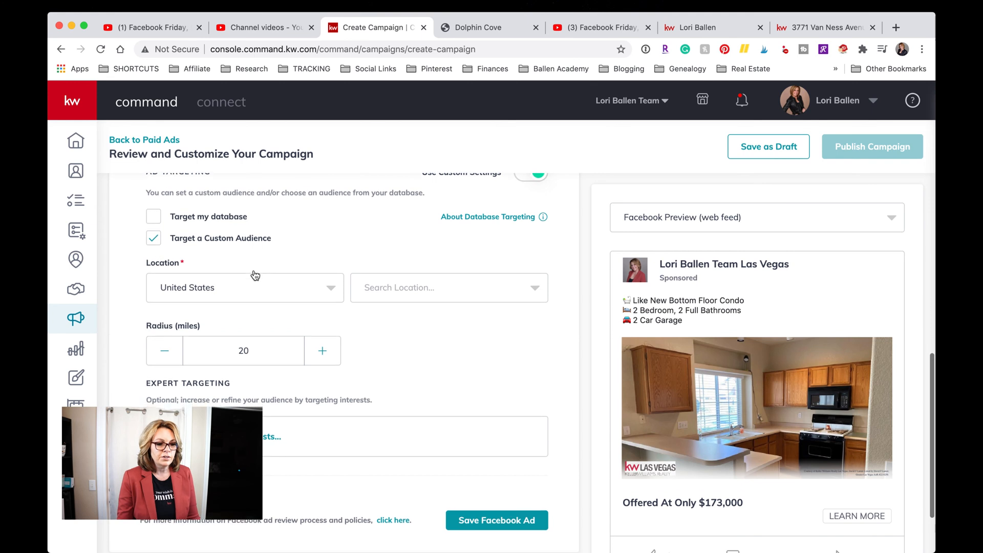
scroll(254, 275, "up", 1)
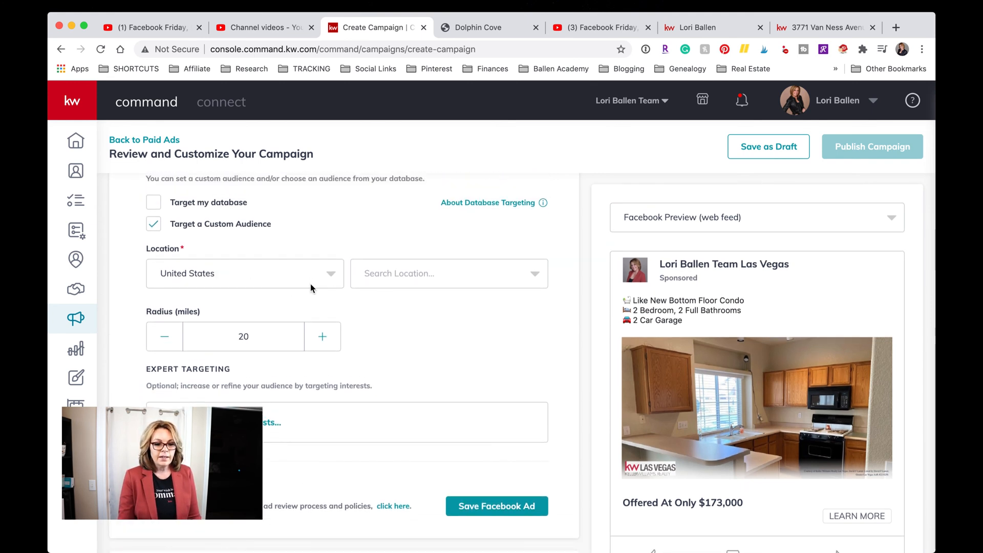
left_click(454, 277)
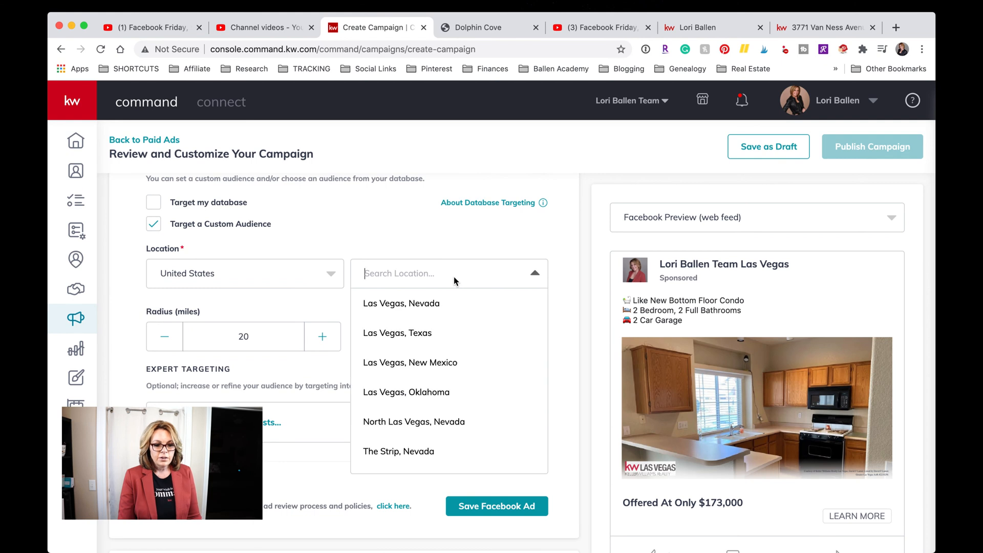
left_click(433, 303)
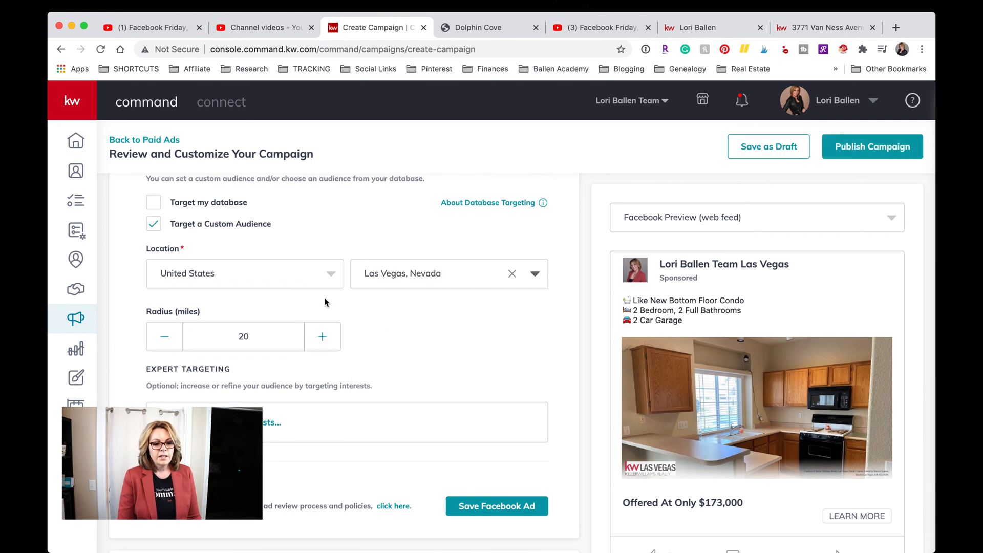
Reduce the targeting radius from 20 to 15 miles.
left_click(169, 341)
left_click(169, 340)
left_click(169, 340)
left_click(169, 340)
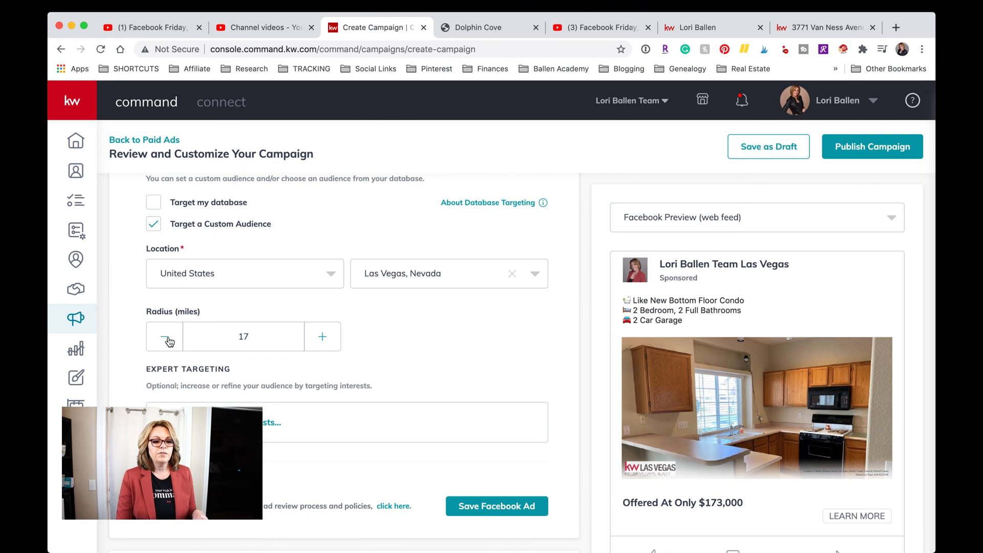
left_click(169, 340)
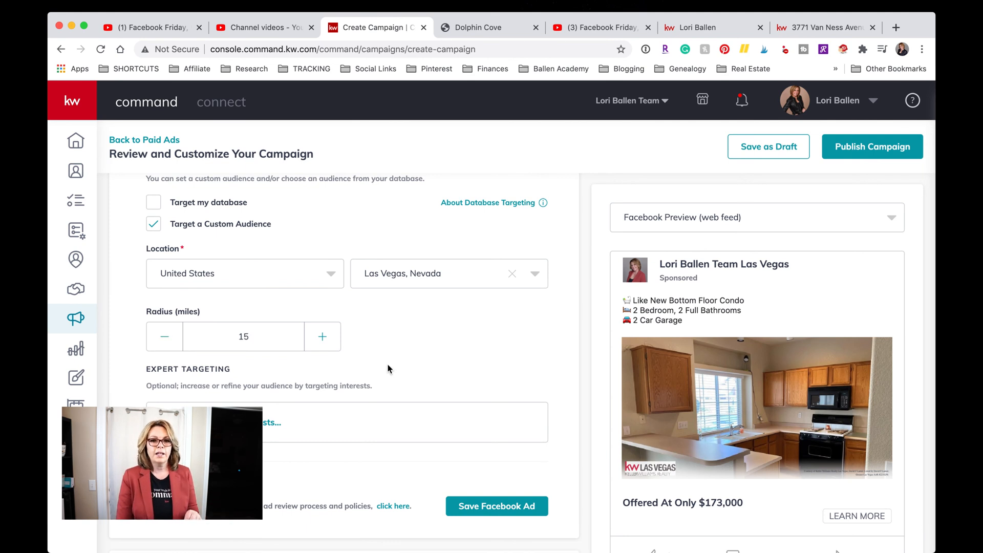
scroll(424, 333, "down", 2)
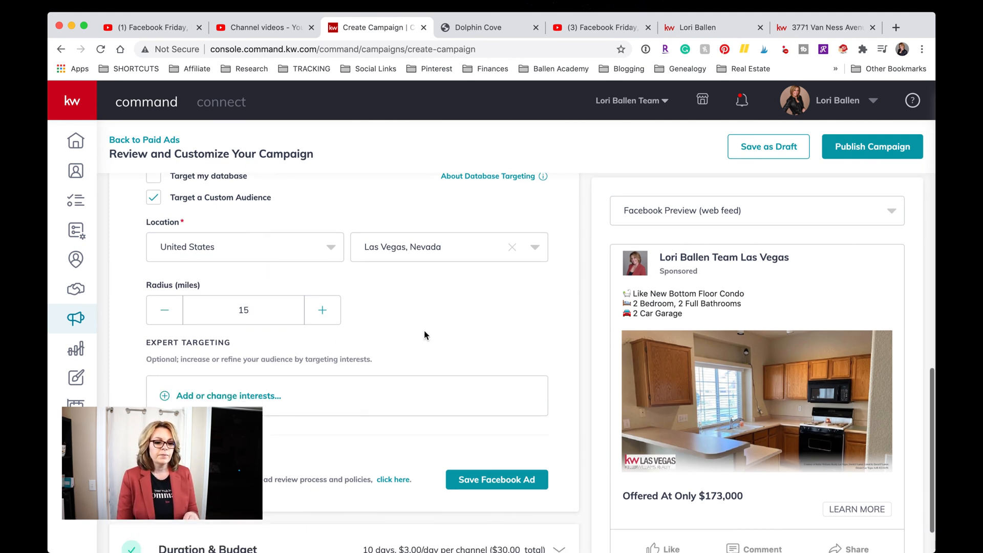
scroll(424, 334, "down", 1)
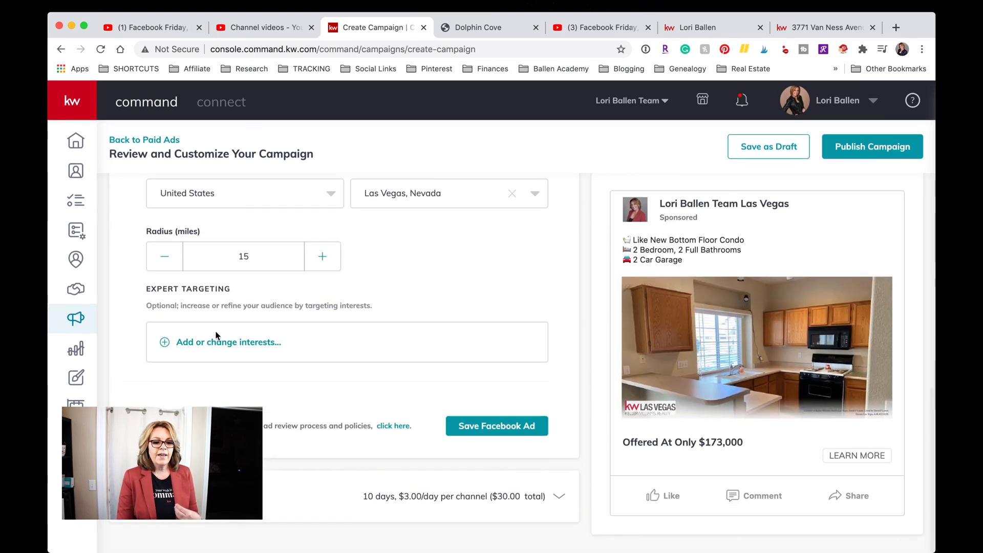
Open Expert Targeting, expand Interests, and browse the Home-related interests and audience sizes.
left_click(213, 344)
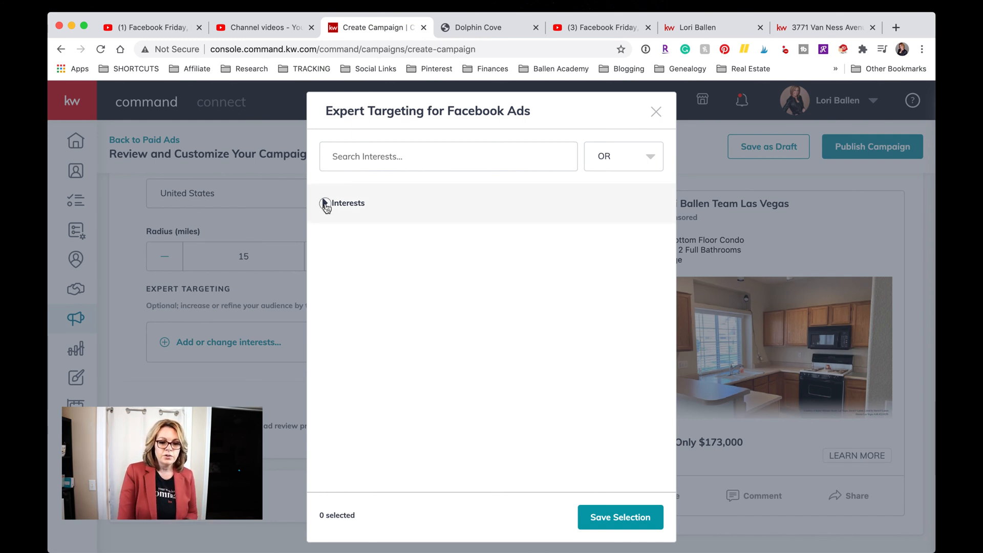
left_click(326, 205)
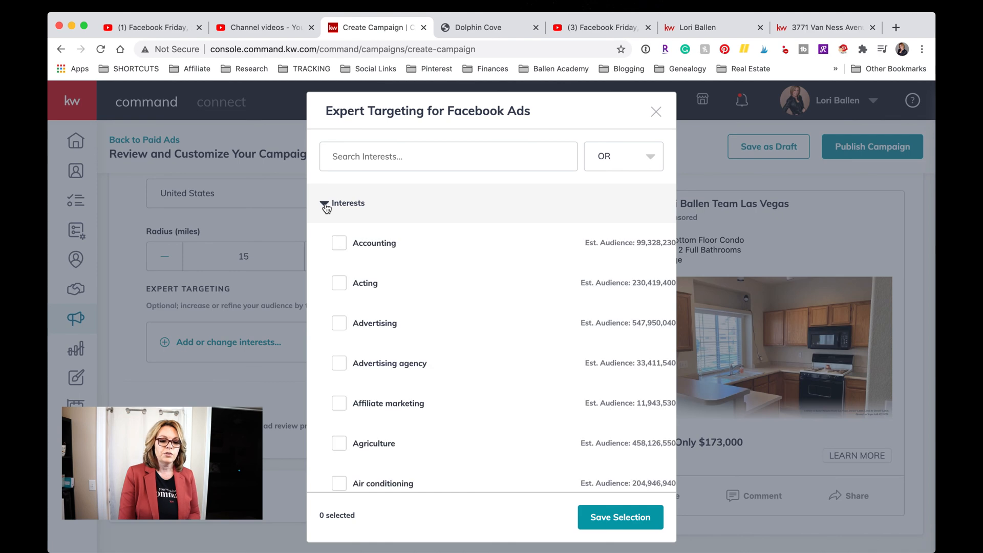
scroll(428, 449, "down", 6)
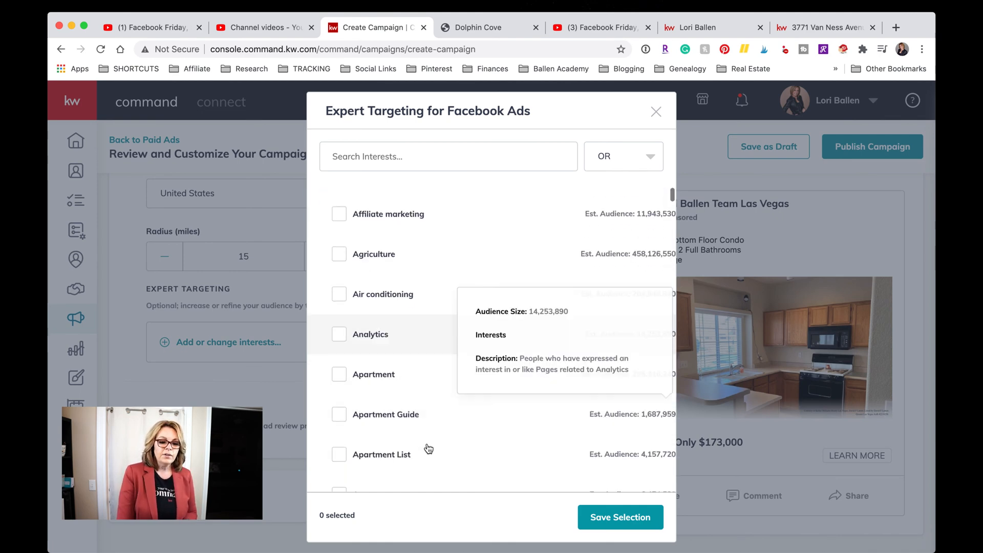
scroll(429, 449, "down", 10)
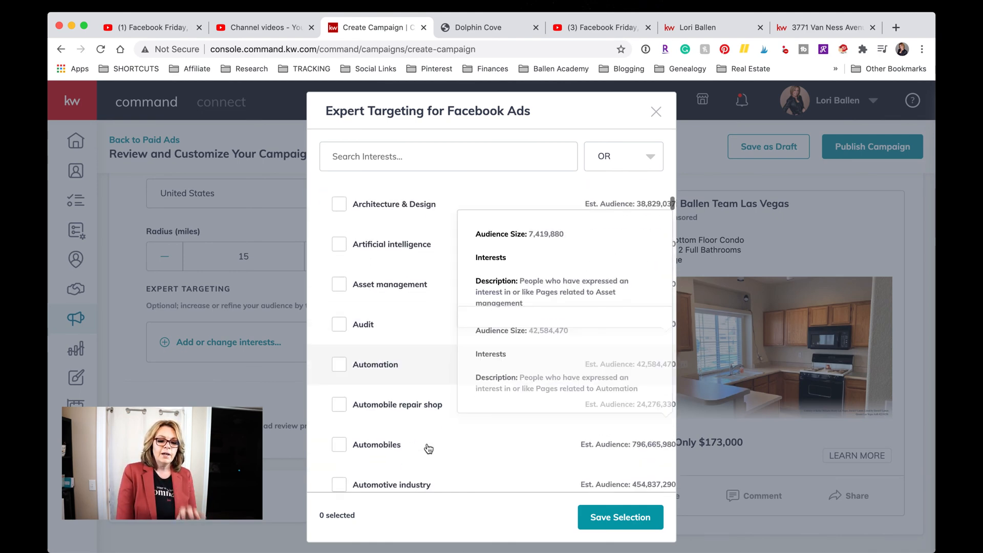
scroll(428, 449, "down", 2)
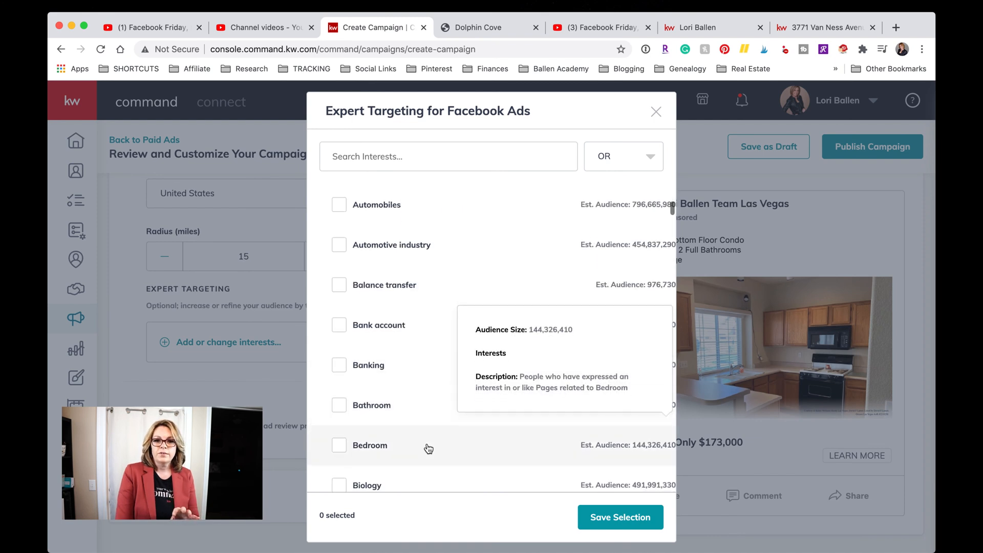
scroll(429, 449, "down", 1)
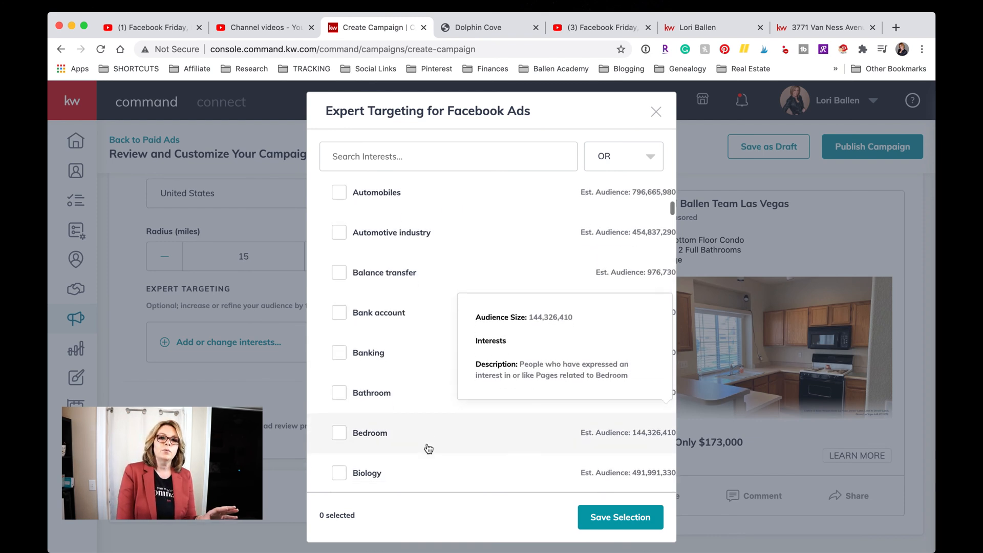
scroll(429, 449, "down", 3)
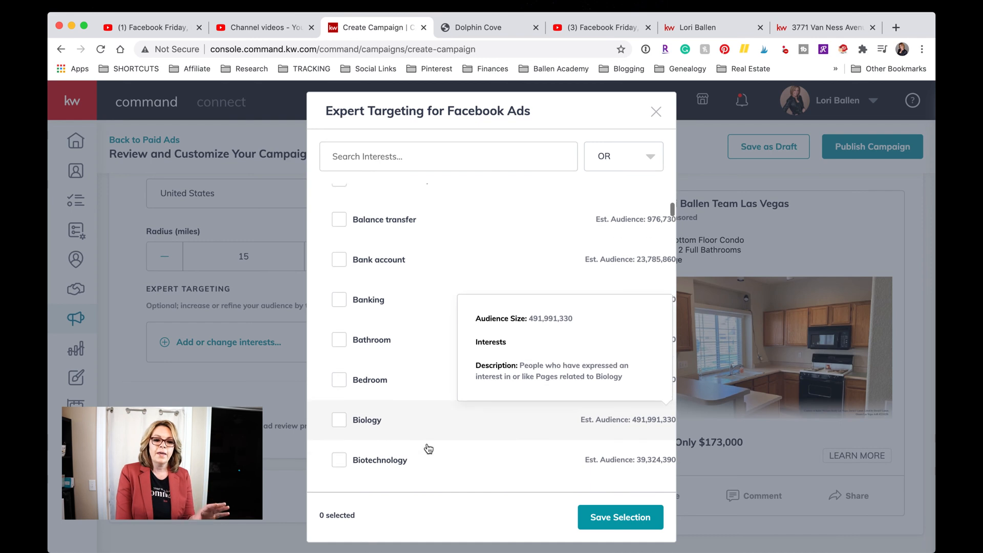
scroll(429, 449, "down", 1)
scroll(428, 449, "down", 4)
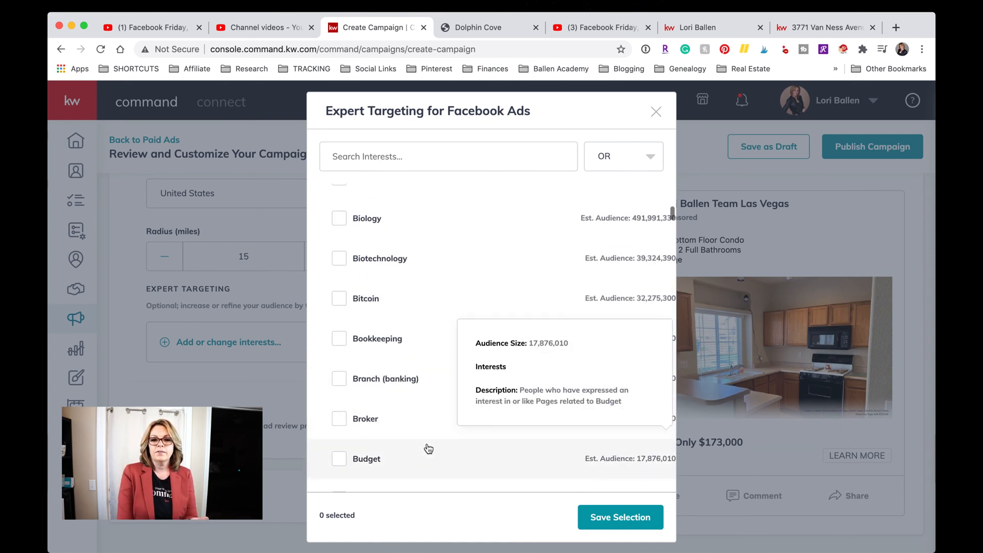
scroll(429, 449, "down", 1)
scroll(429, 448, "down", 2)
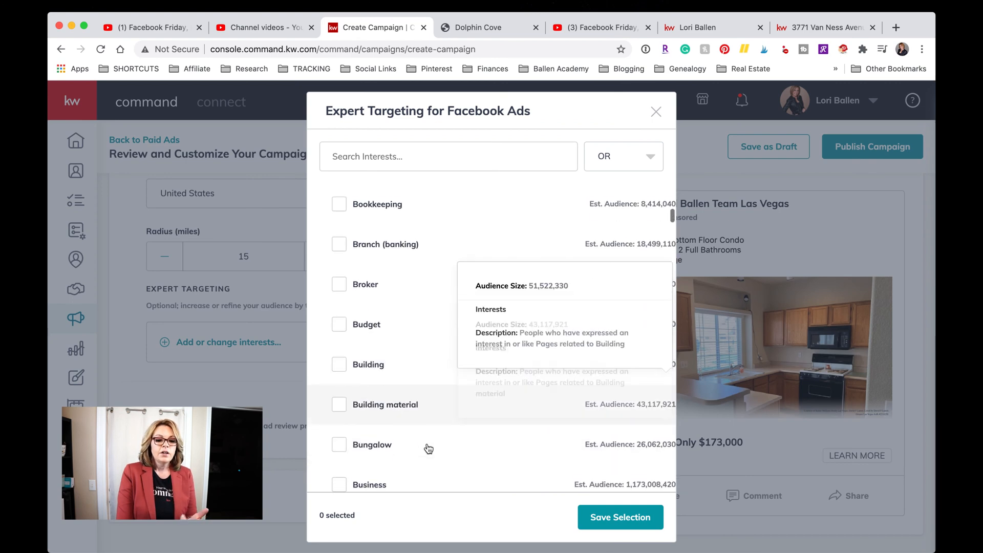
scroll(429, 449, "down", 2)
scroll(429, 449, "down", 20)
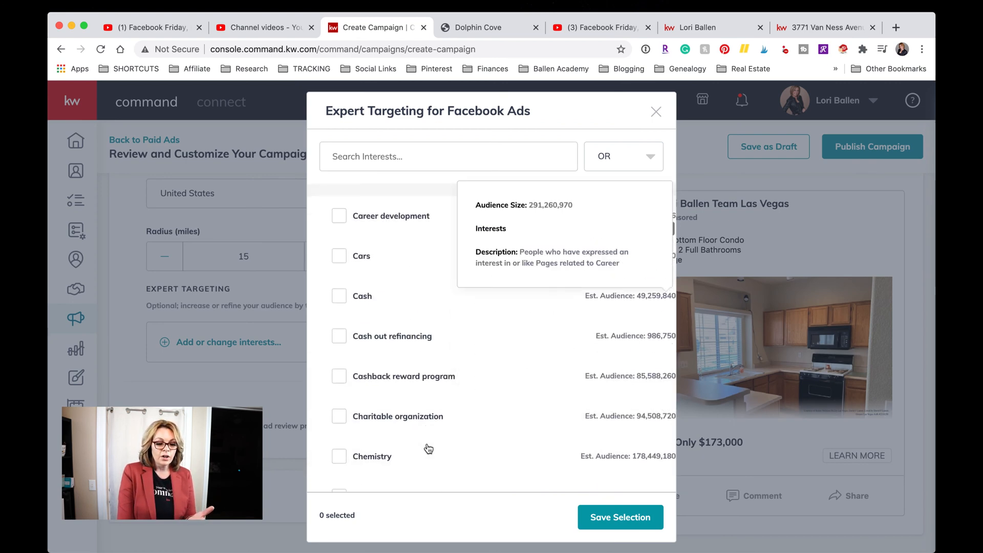
scroll(428, 449, "down", 20)
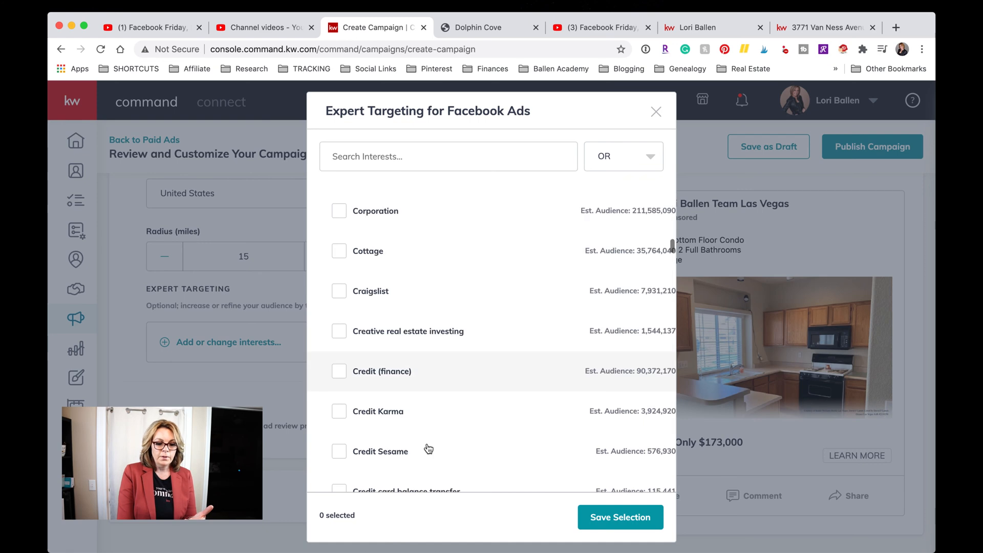
scroll(428, 449, "down", 20)
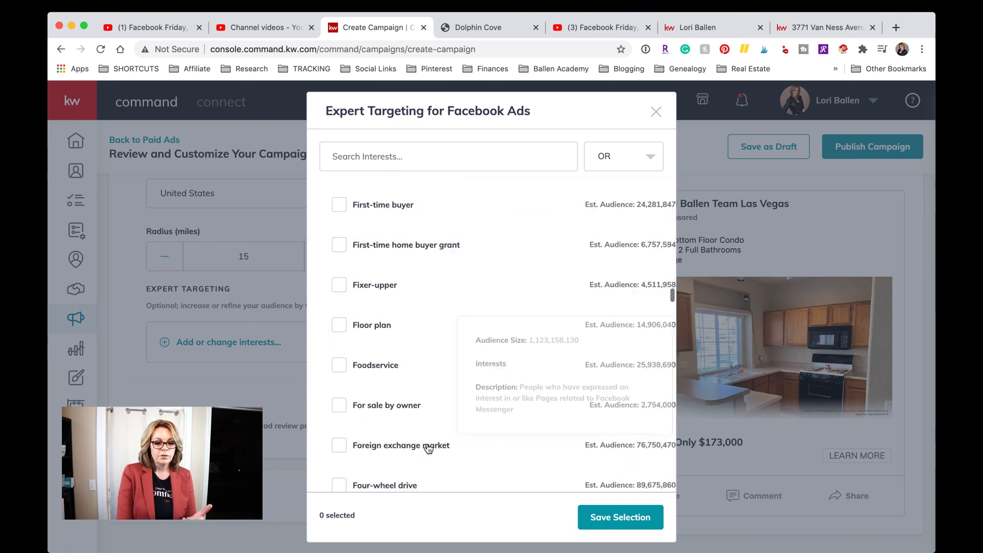
scroll(428, 449, "up", 5)
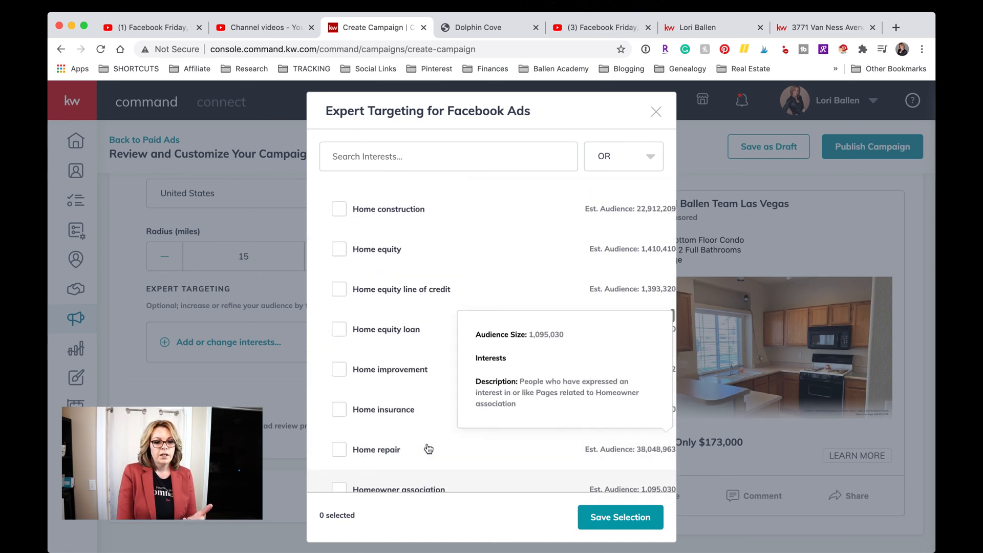
scroll(429, 449, "down", 1)
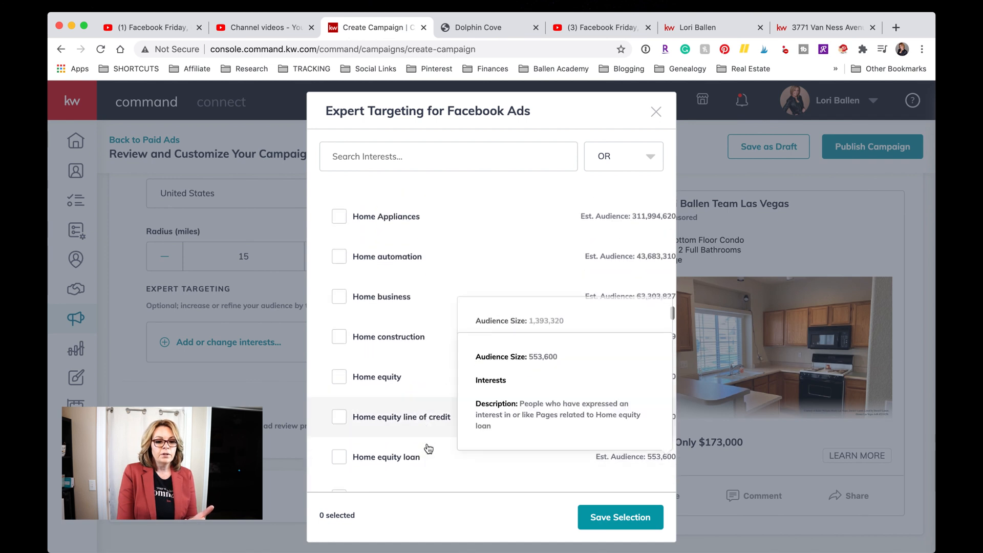
scroll(428, 449, "up", 2)
scroll(429, 448, "down", 1)
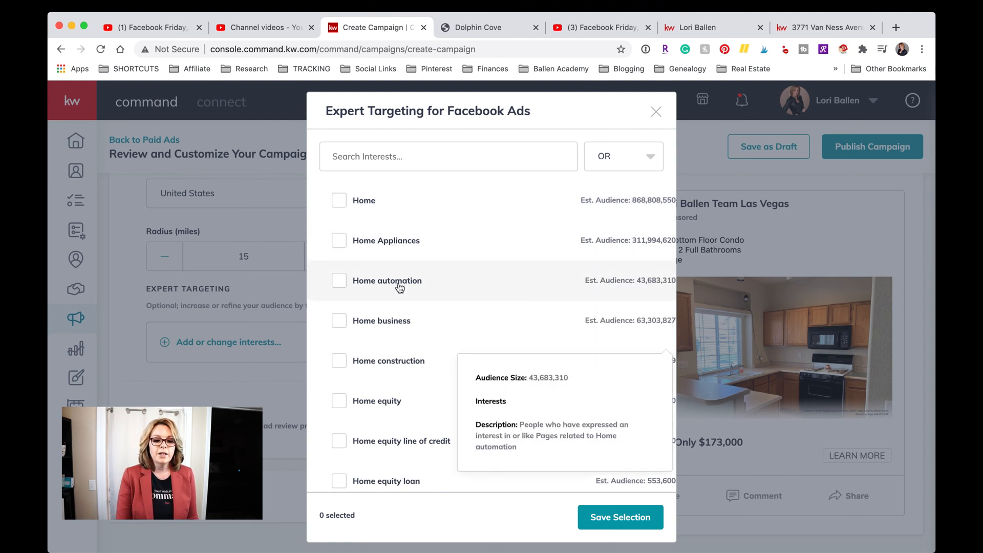
left_click(399, 336)
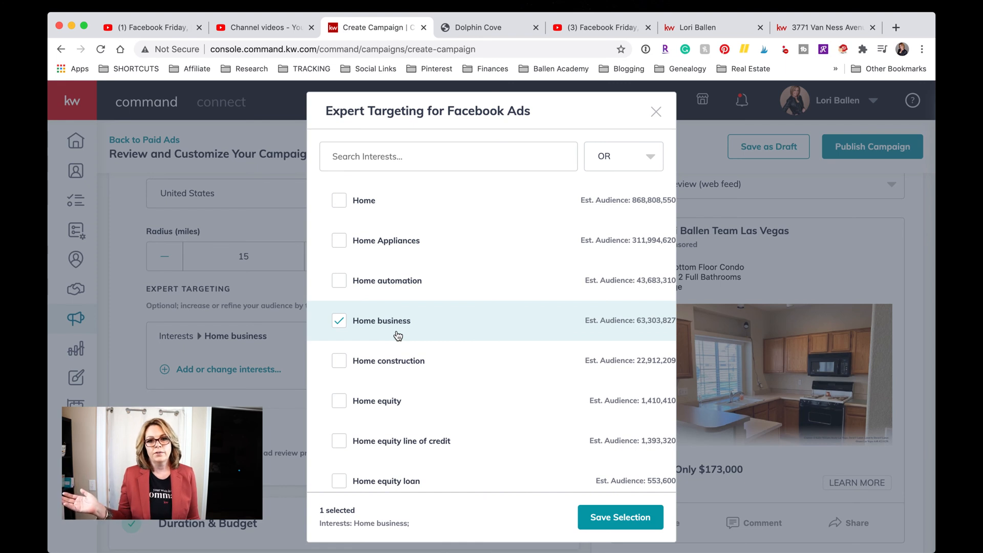
left_click(361, 339)
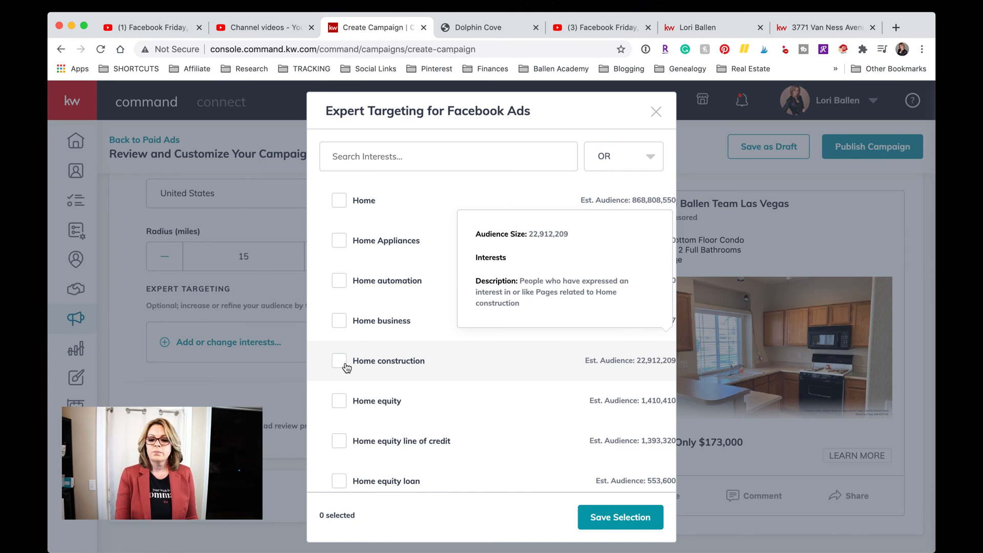
scroll(347, 367, "down", 3)
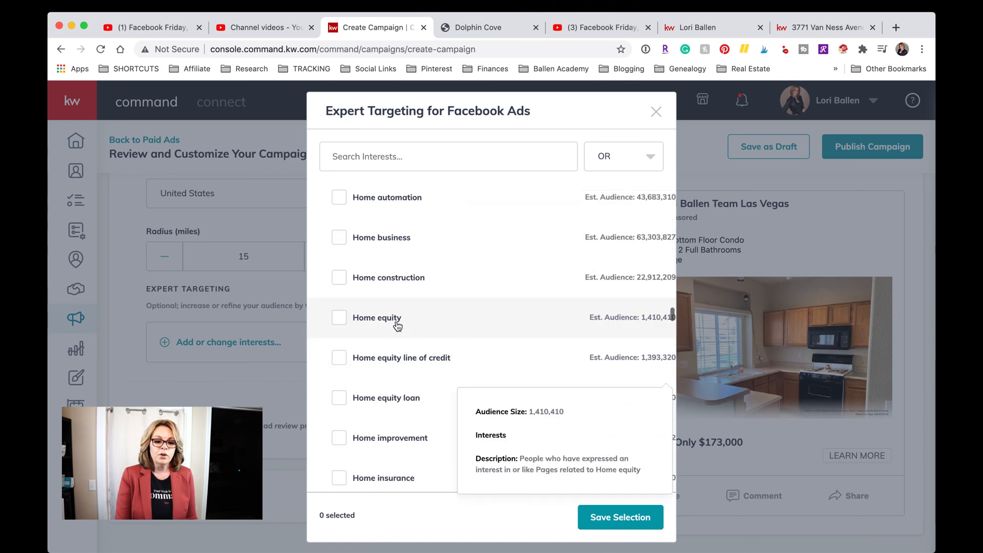
scroll(395, 327, "down", 1)
scroll(398, 326, "down", 1)
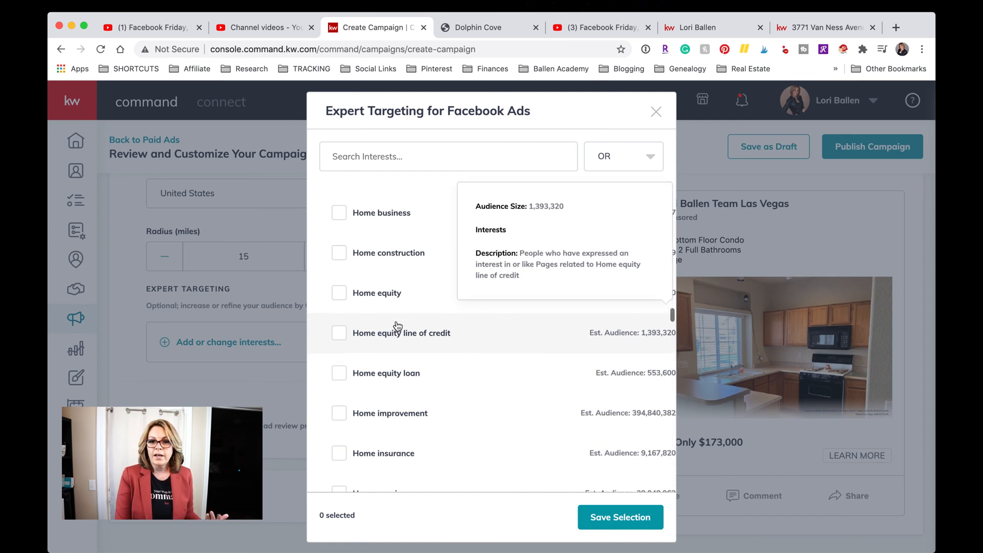
scroll(397, 326, "down", 1)
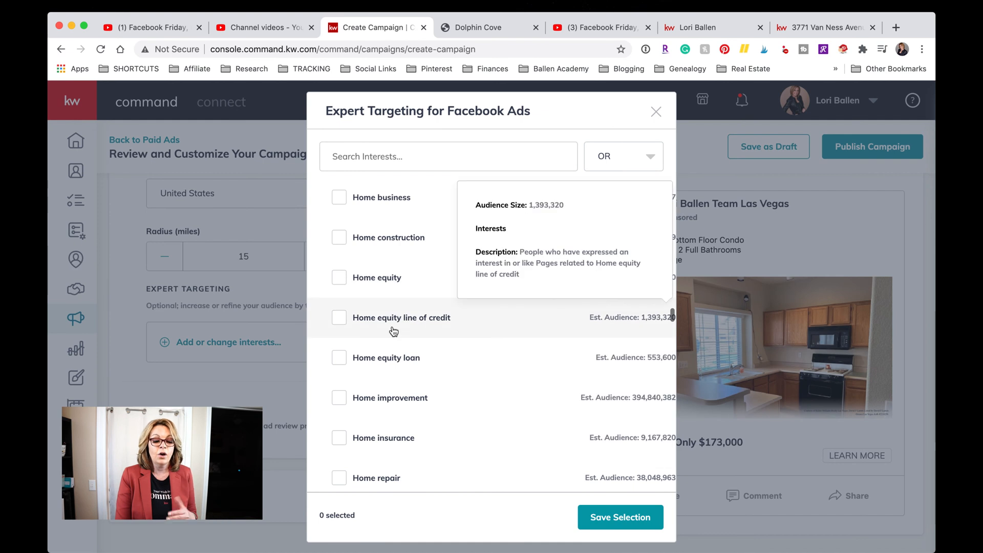
scroll(394, 331, "down", 5)
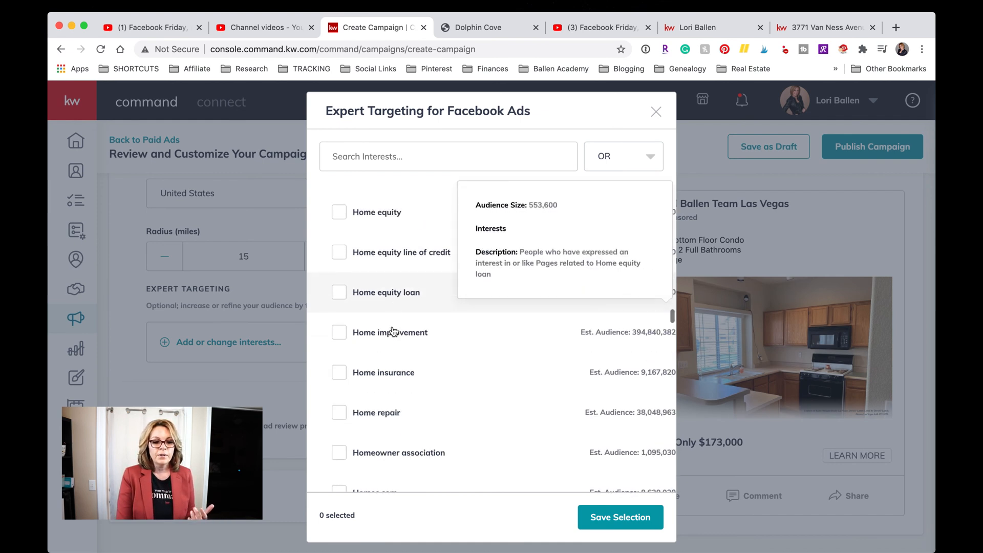
scroll(394, 330, "down", 3)
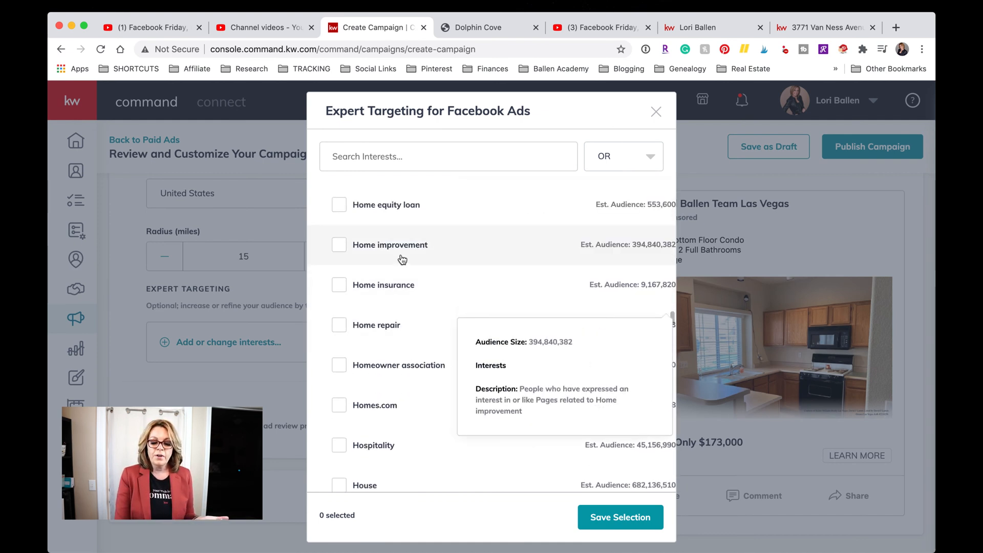
scroll(403, 260, "down", 3)
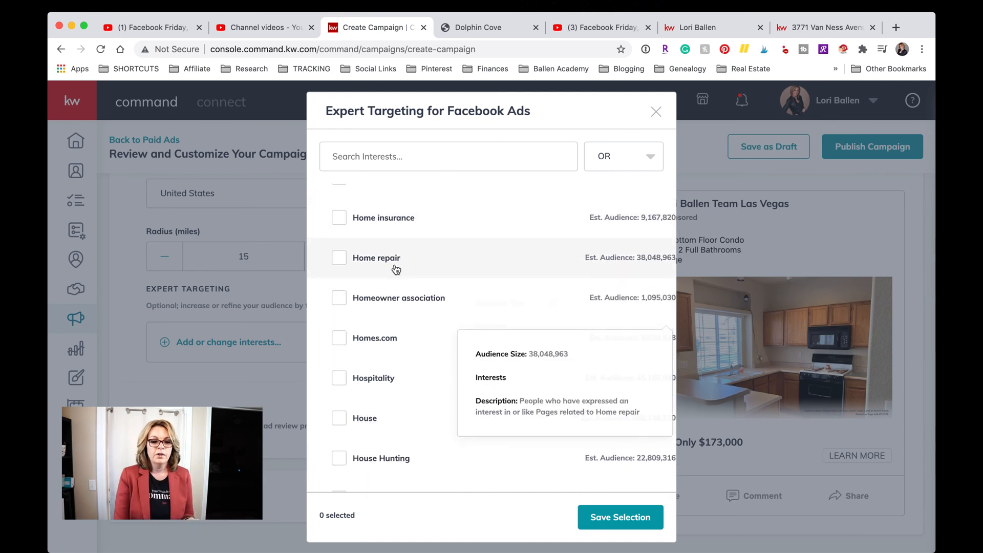
scroll(394, 268, "down", 2)
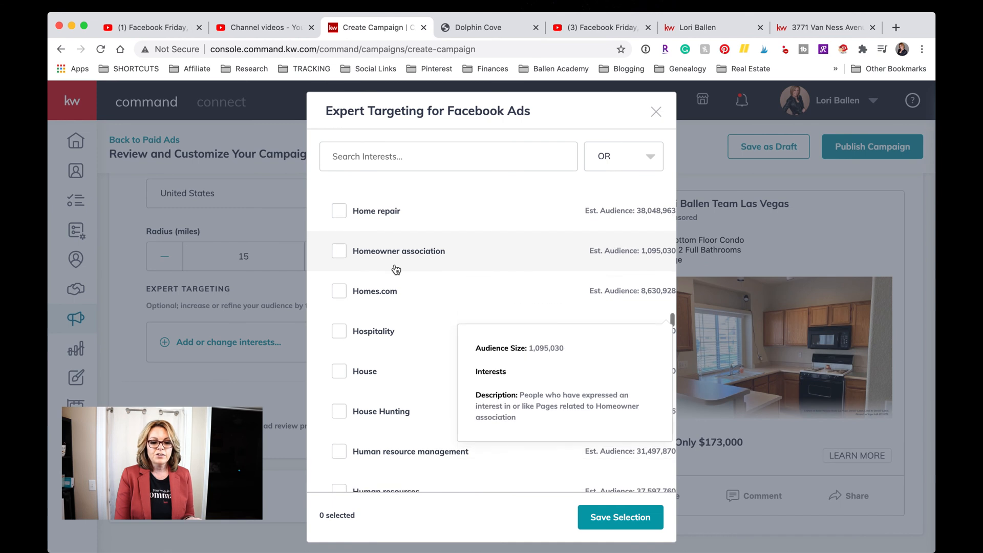
scroll(393, 268, "down", 4)
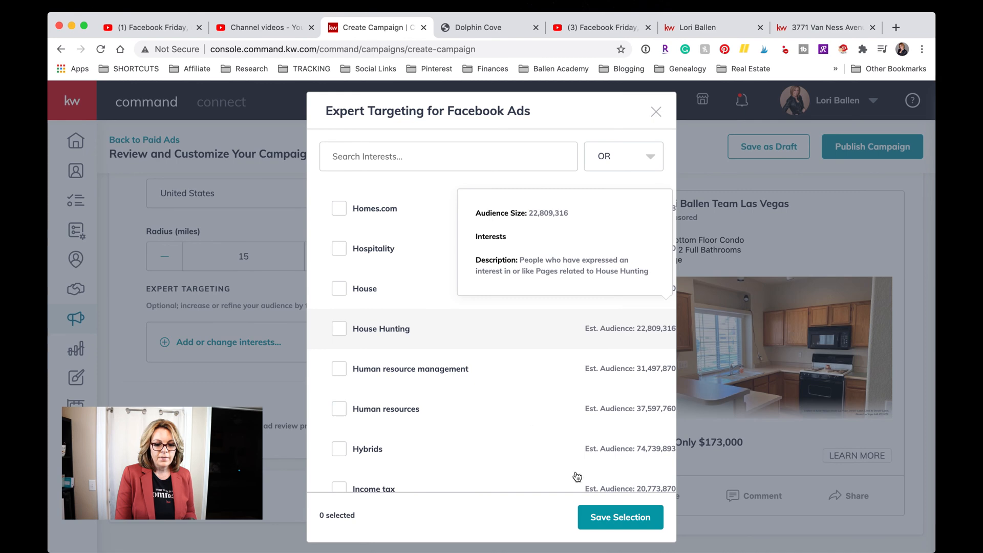
Check the House Hunting interest and save the Facebook ad settings.
left_click(597, 523)
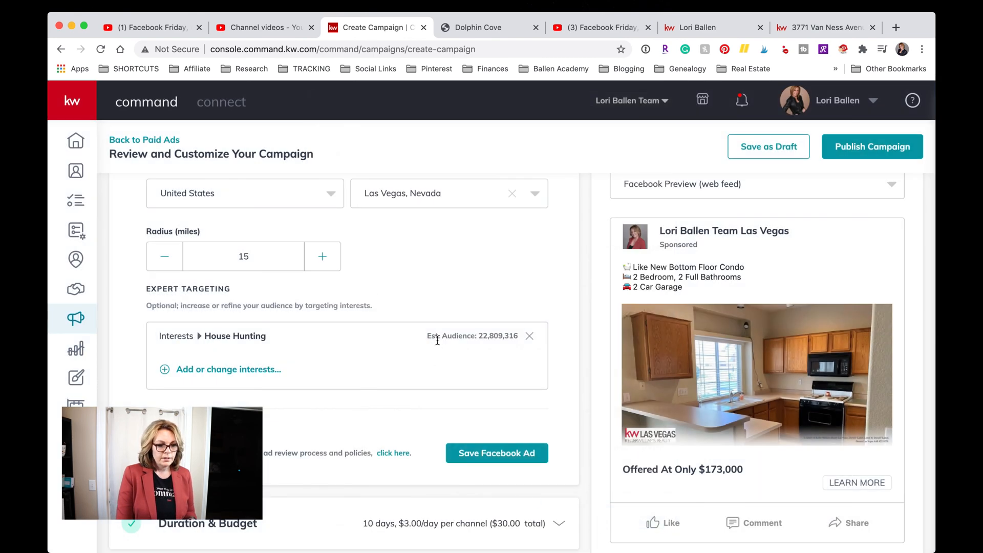
scroll(401, 340, "down", 1)
scroll(401, 339, "up", 3)
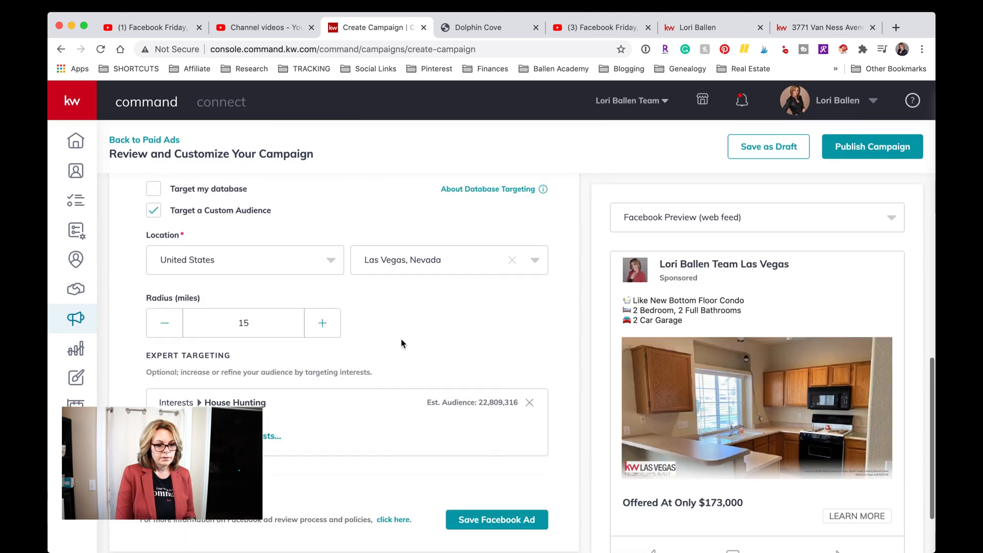
scroll(401, 339, "down", 3)
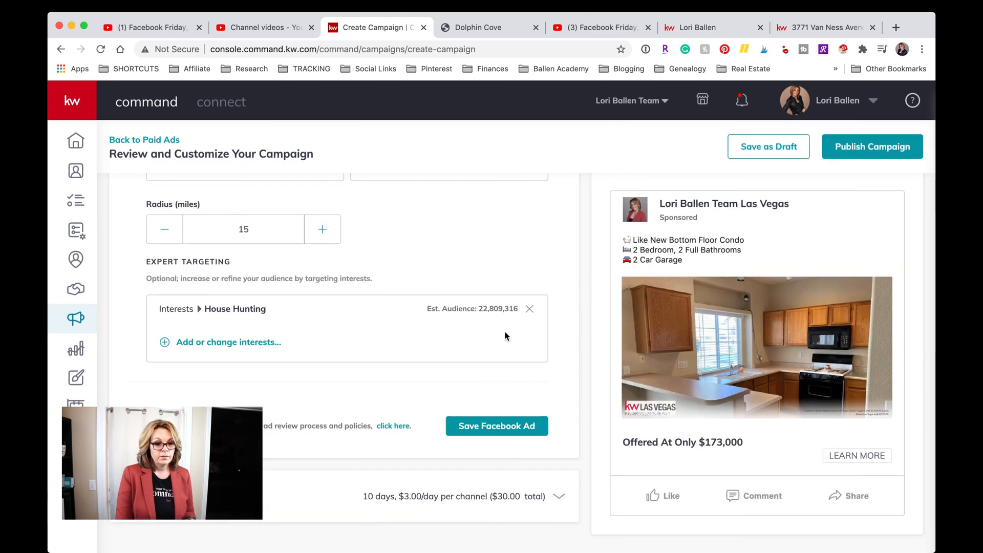
scroll(516, 348, "down", 1)
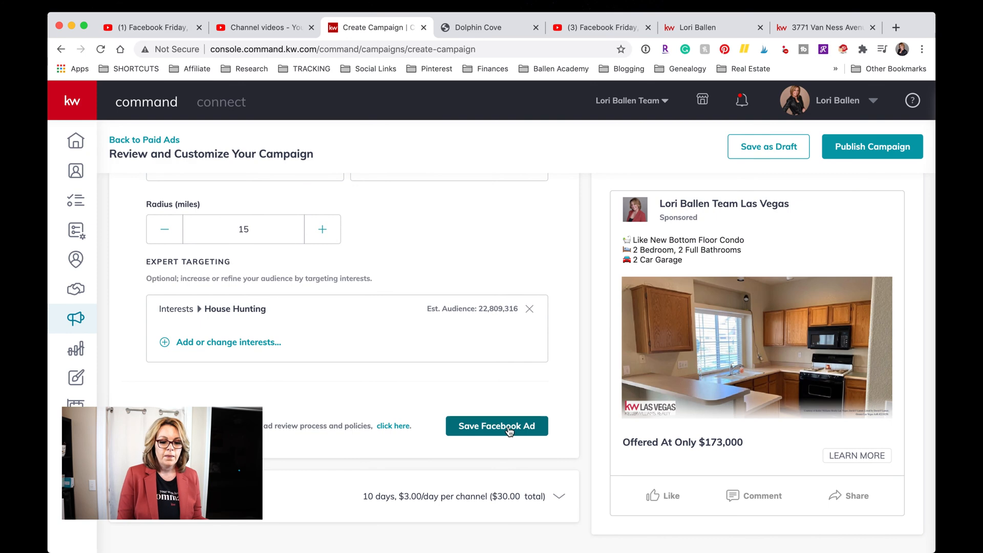
left_click(510, 432)
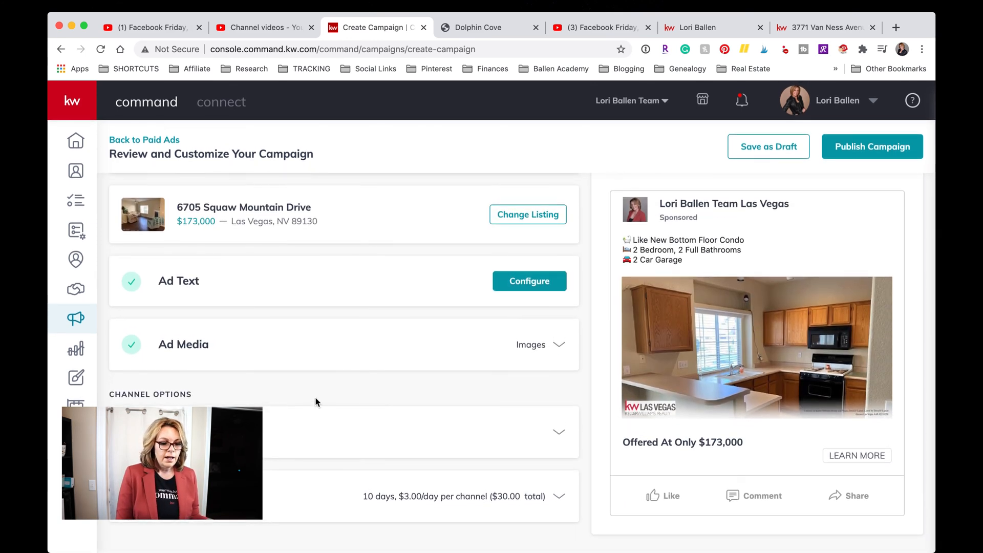
Expand Duration & Budget to review Sep 5–15, 2020 at $3.00 daily, $30.00 total.
left_click(326, 505)
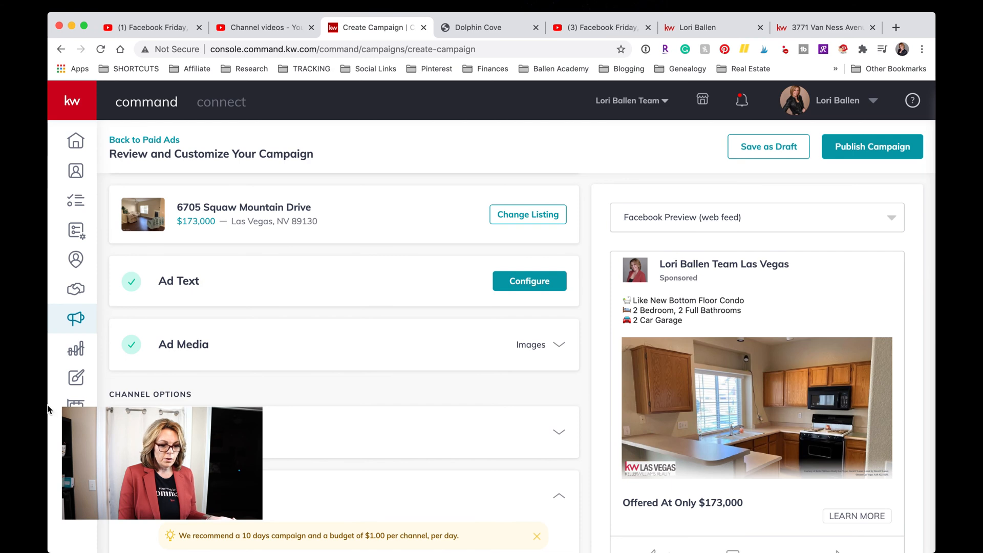
scroll(428, 413, "down", 5)
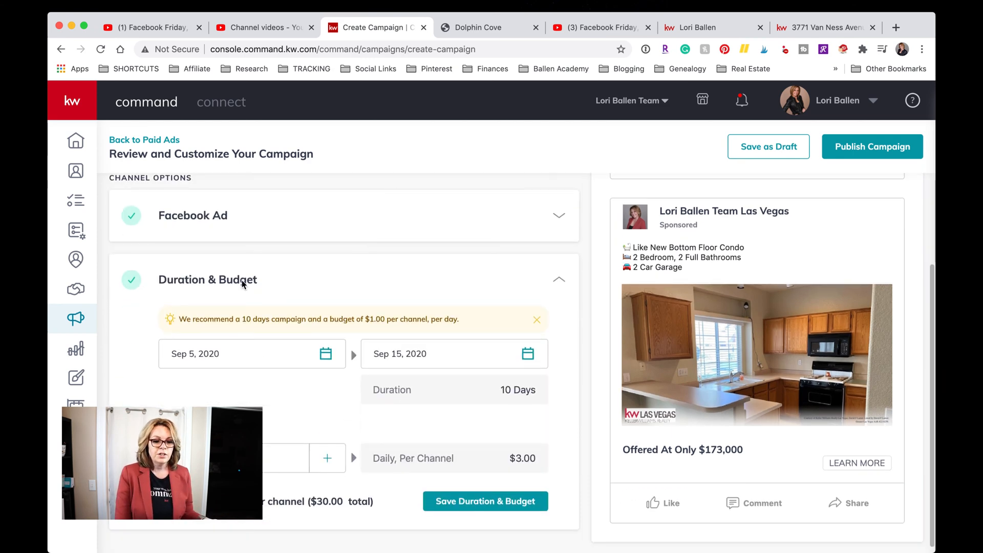
scroll(235, 279, "down", 1)
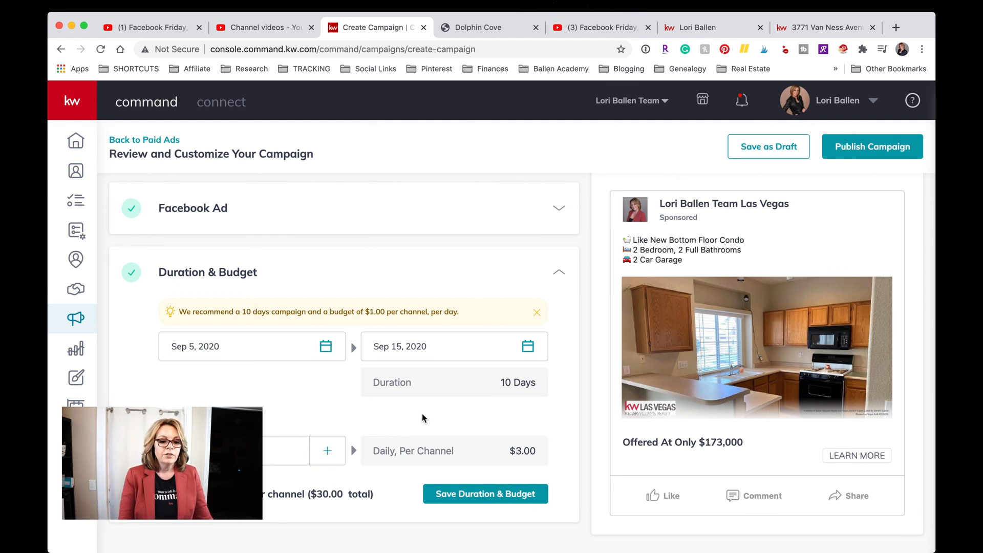
scroll(414, 417, "down", 1)
scroll(413, 417, "up", 1)
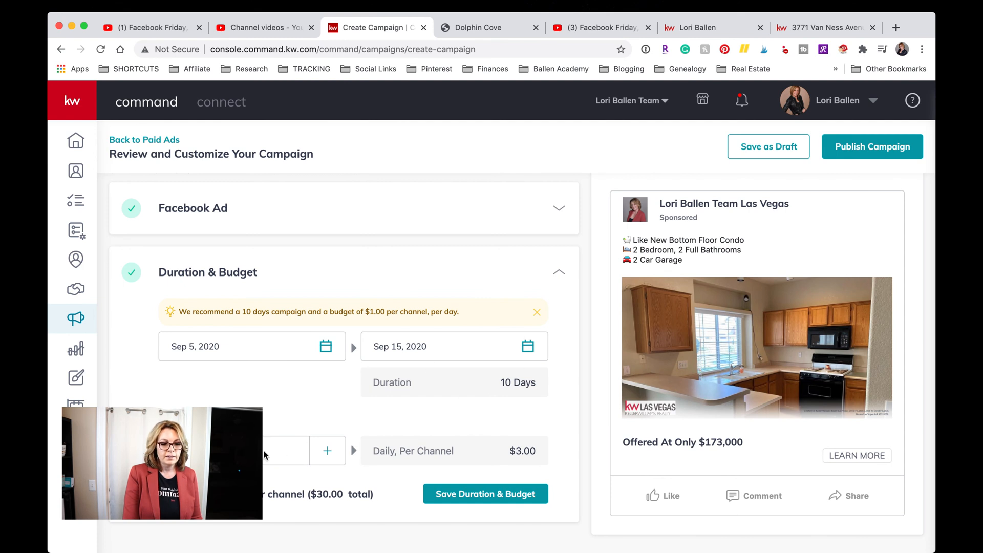
Set a $100 total budget and move the end date to Sep 11, 2020.
left_click(328, 450)
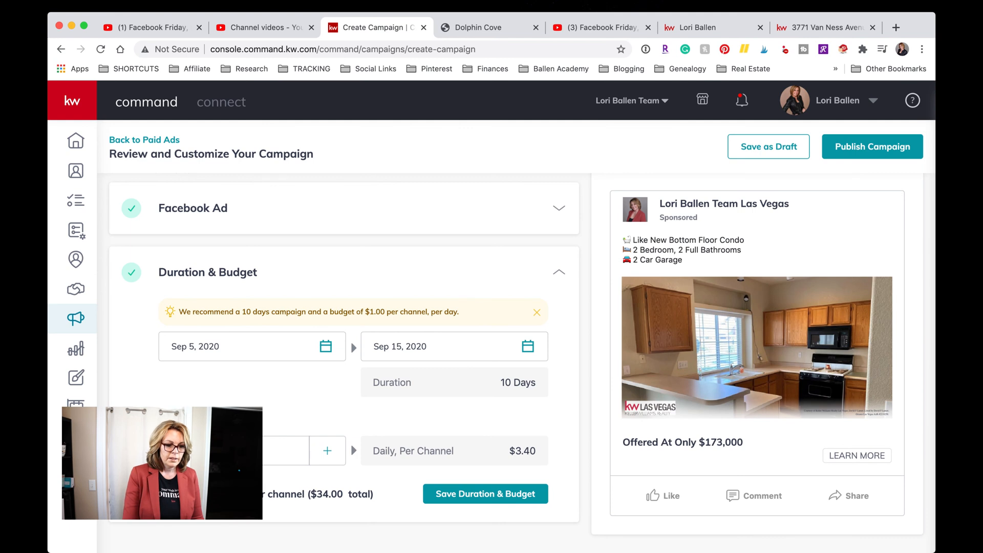
type("10")
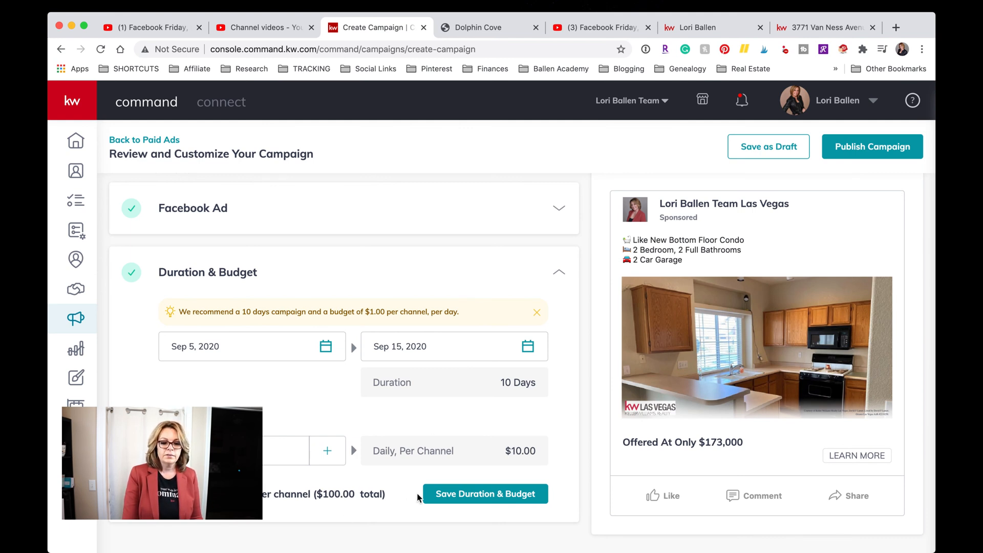
left_click(493, 496)
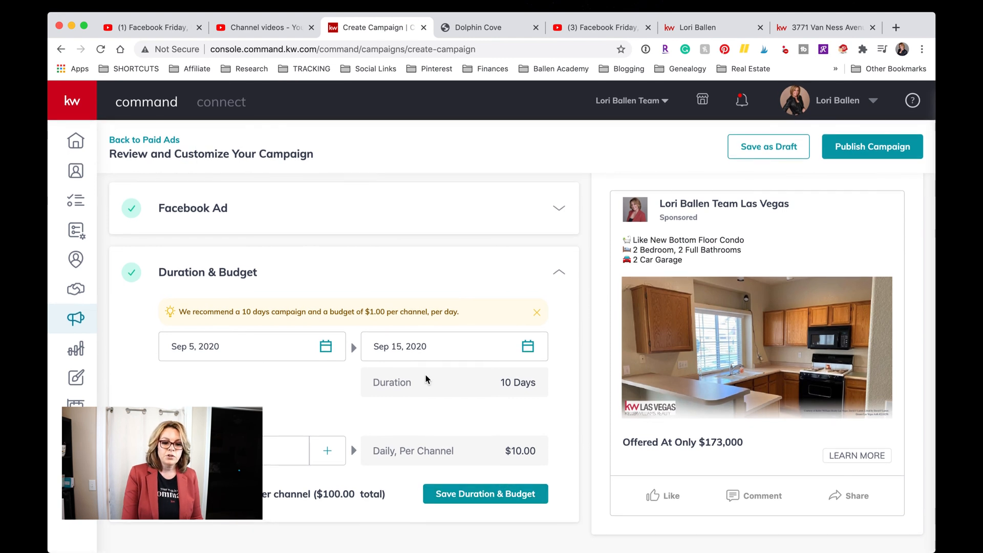
left_click(431, 352)
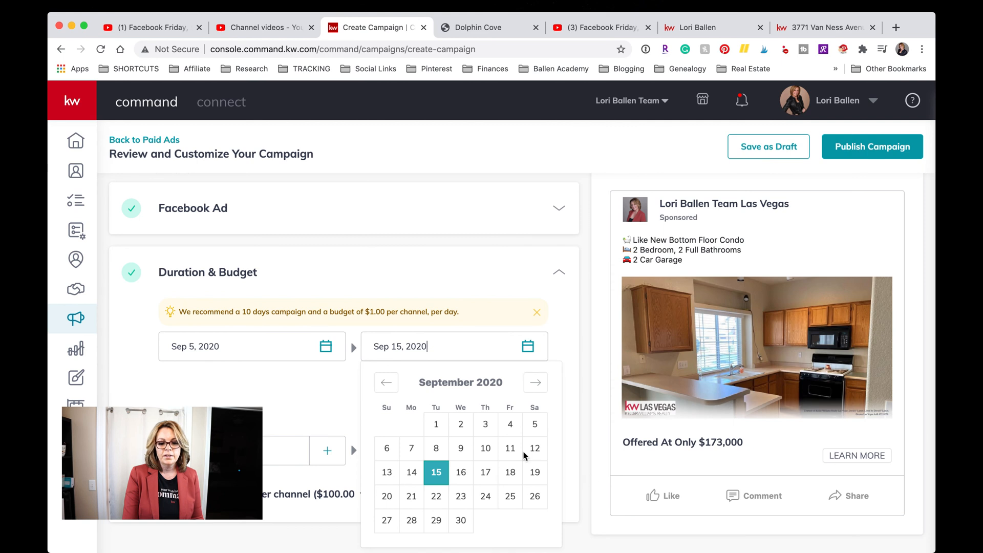
left_click(510, 448)
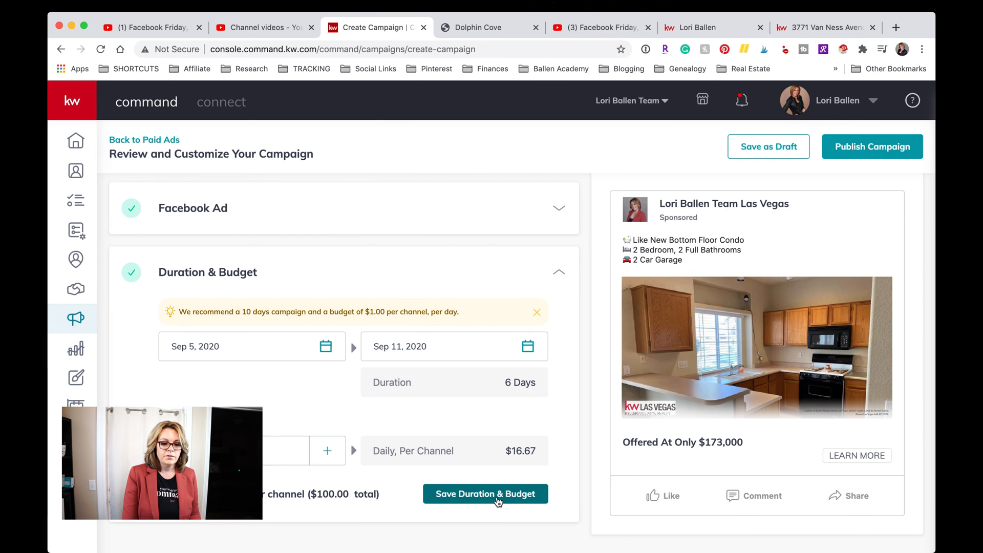
Save the 6-day, $100 duration and budget, then review the completed campaign page.
left_click(495, 500)
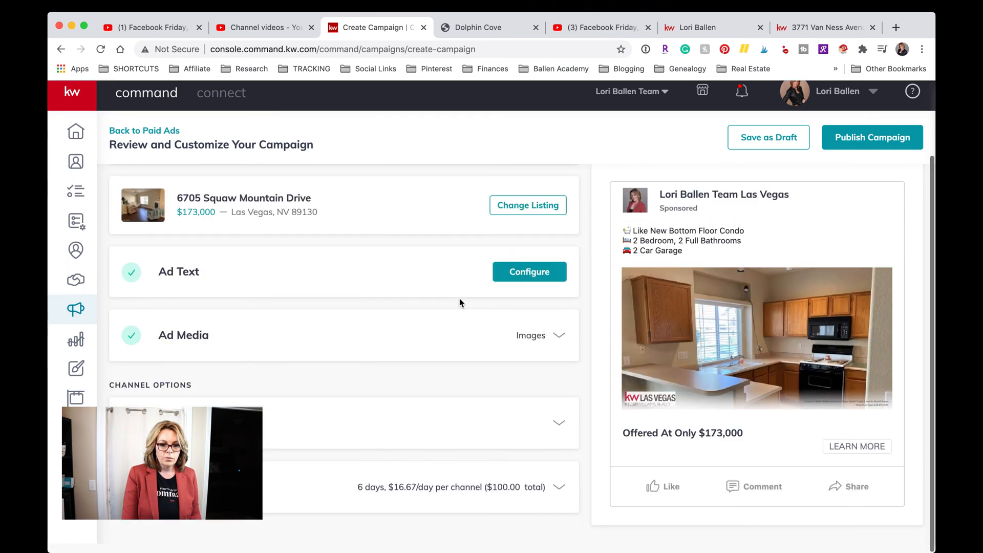
scroll(596, 283, "down", 1)
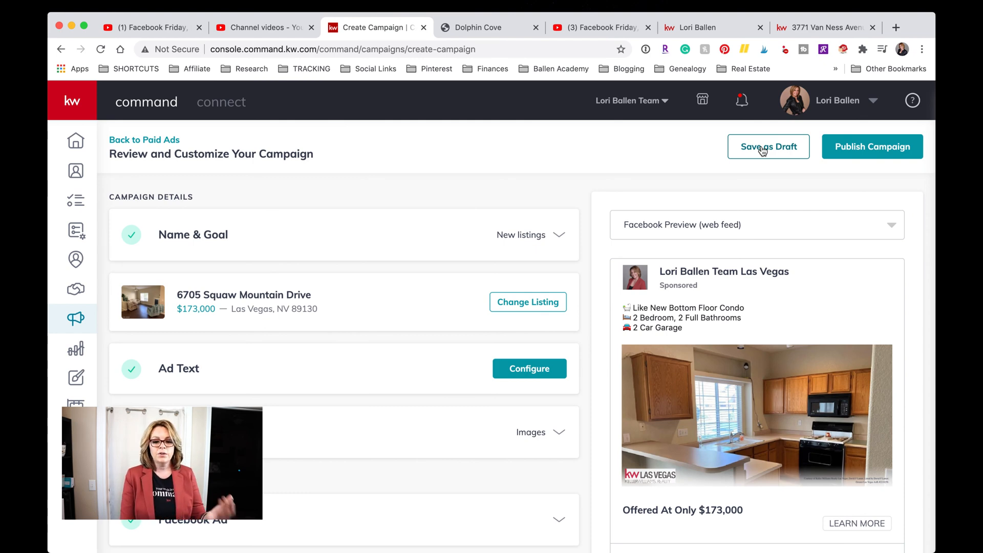
scroll(781, 272, "down", 2)
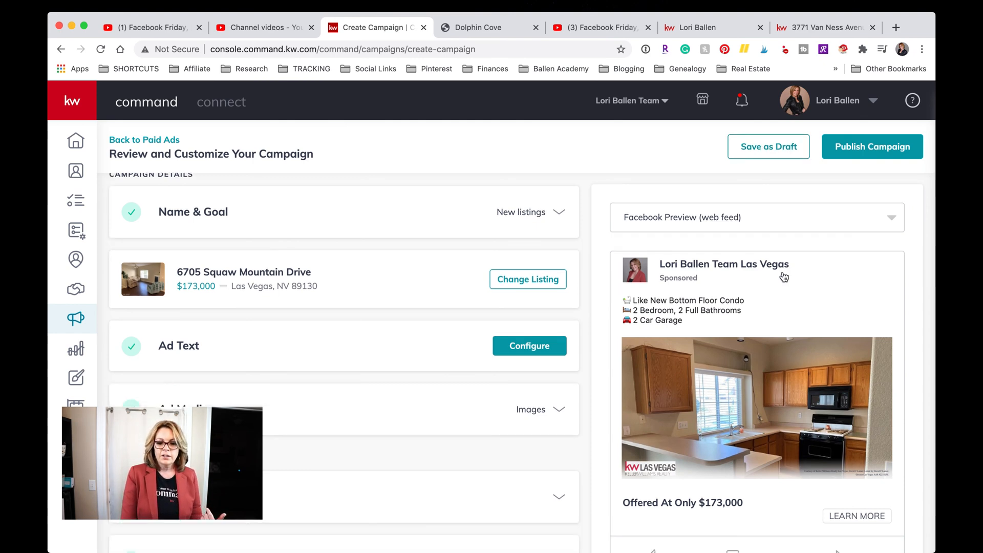
scroll(782, 272, "up", 2)
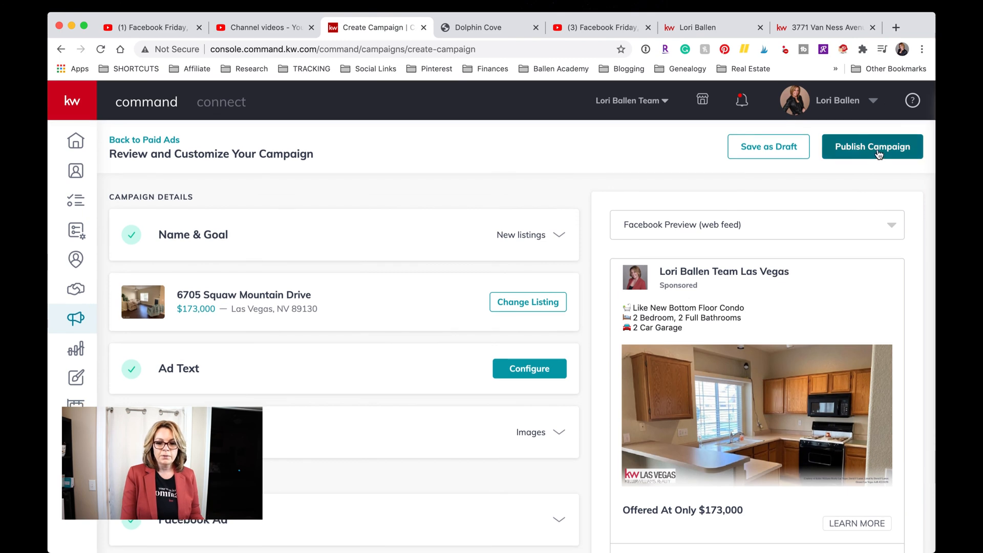
Publish the campaign and review the saved Visa card in the payment profile dialog.
left_click(879, 154)
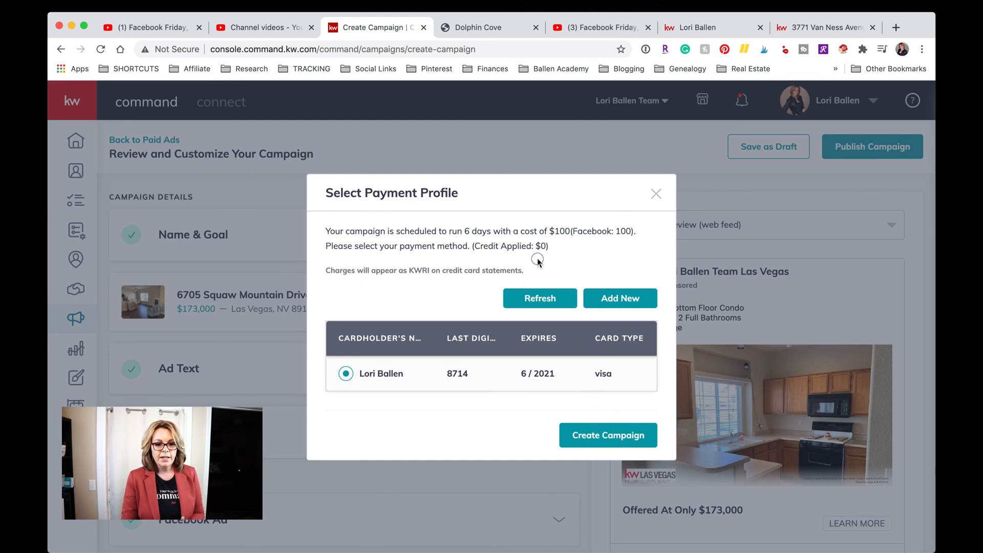
left_click_drag(549, 247, 338, 247)
left_click(603, 250)
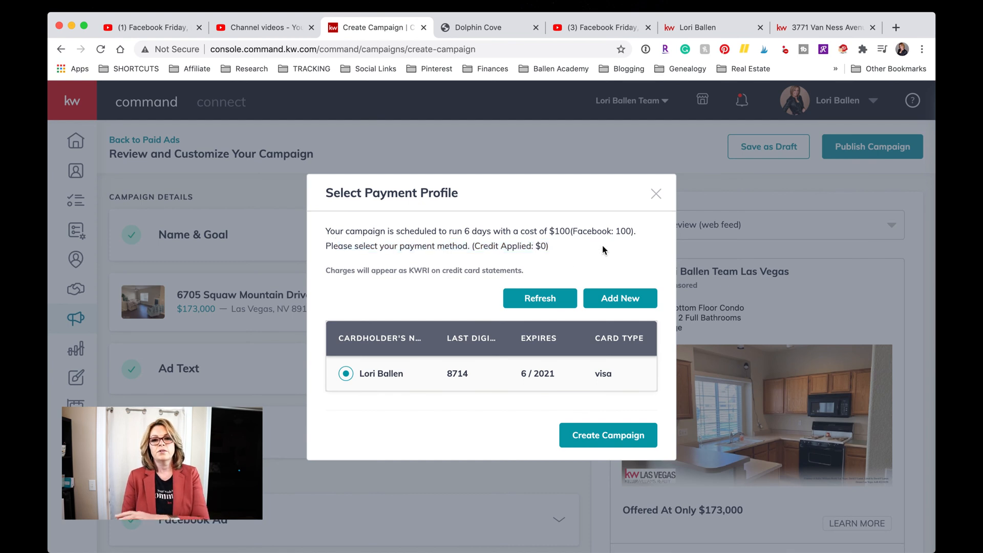
scroll(617, 264, "down", 3)
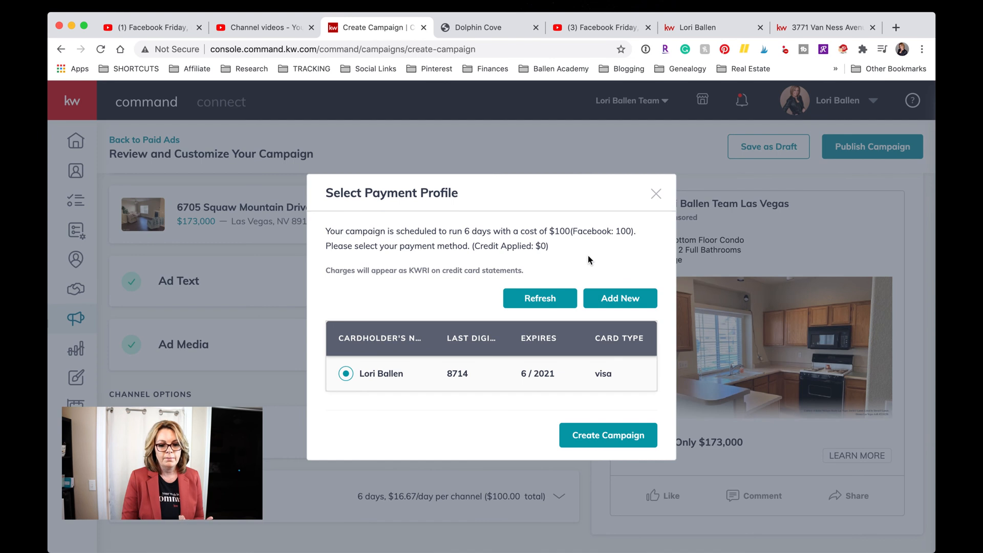
Create the campaign with the saved card and check New listings is pending review, $100 total.
left_click(618, 435)
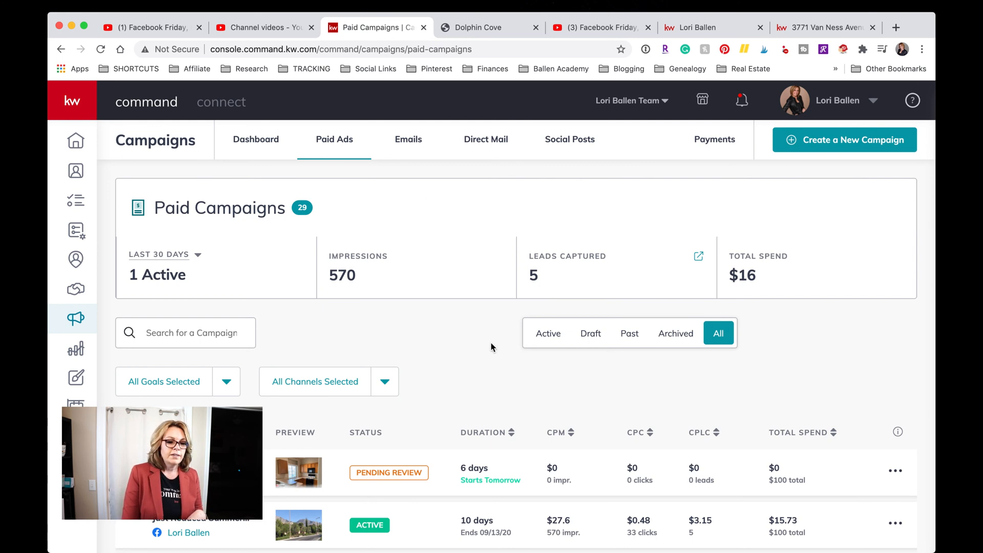
left_click(462, 333)
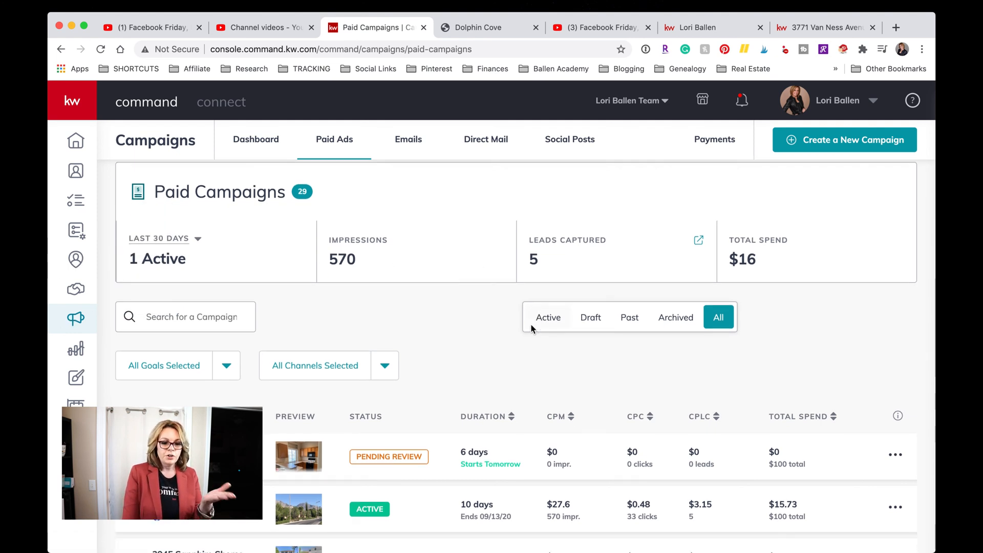
scroll(532, 328, "down", 1)
scroll(532, 329, "up", 1)
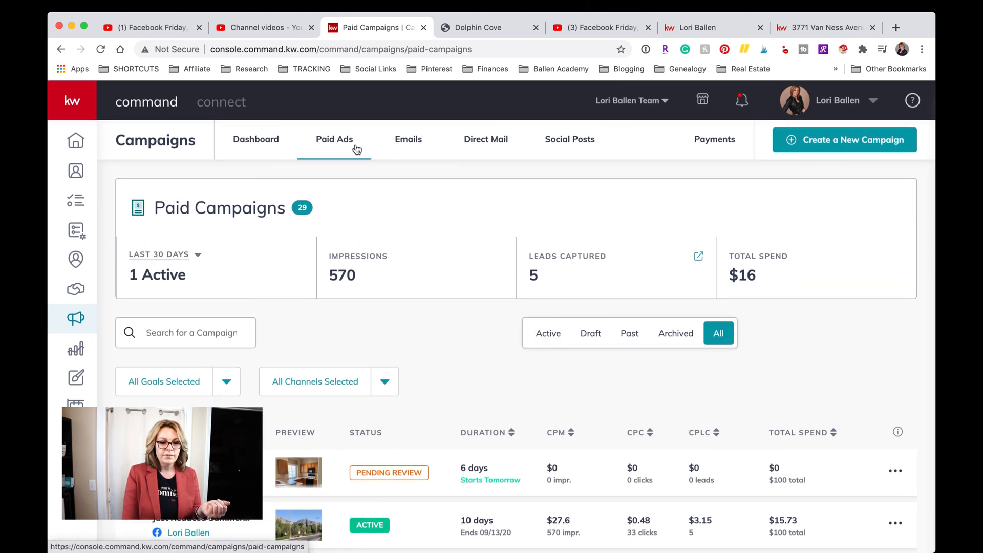
scroll(378, 210, "down", 2)
scroll(359, 213, "up", 2)
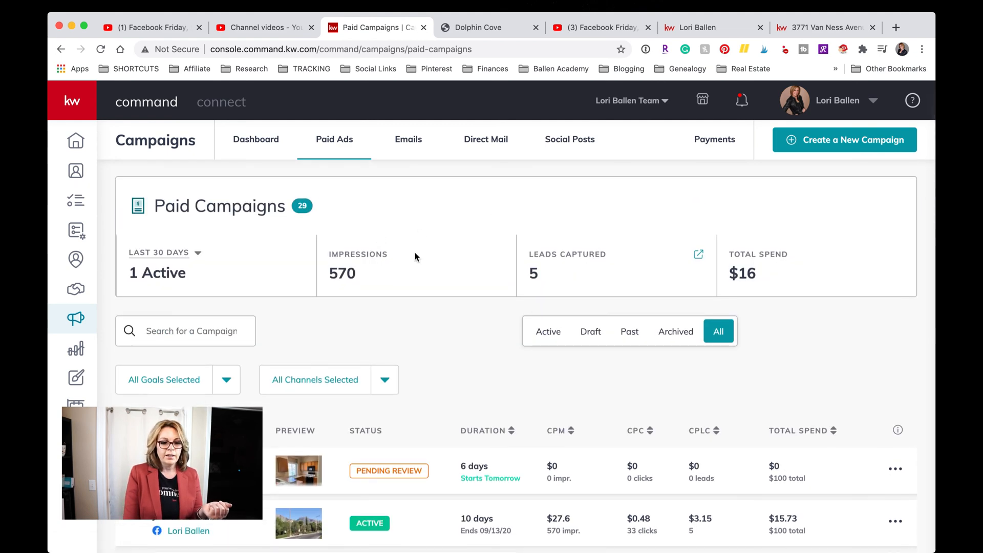
scroll(416, 255, "down", 4)
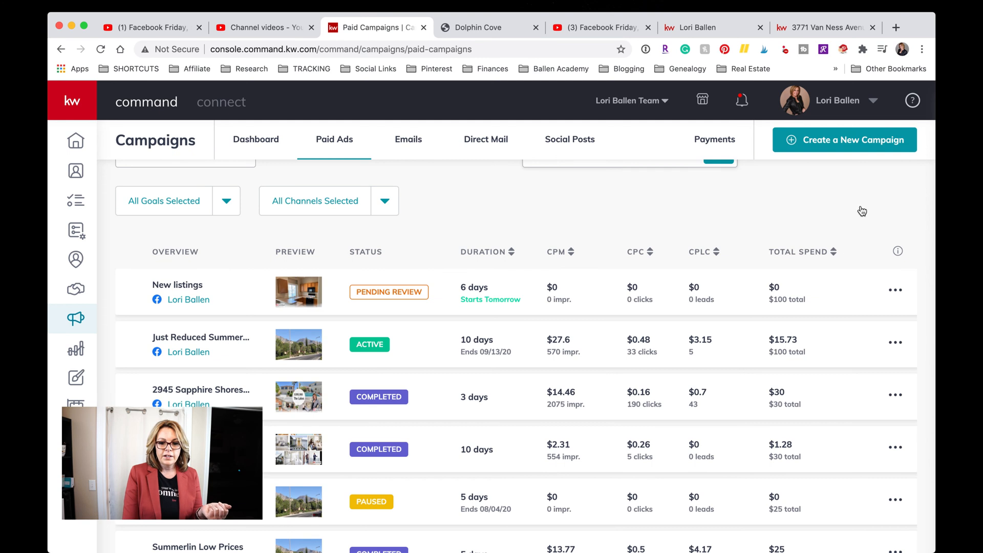
scroll(676, 359, "down", 1)
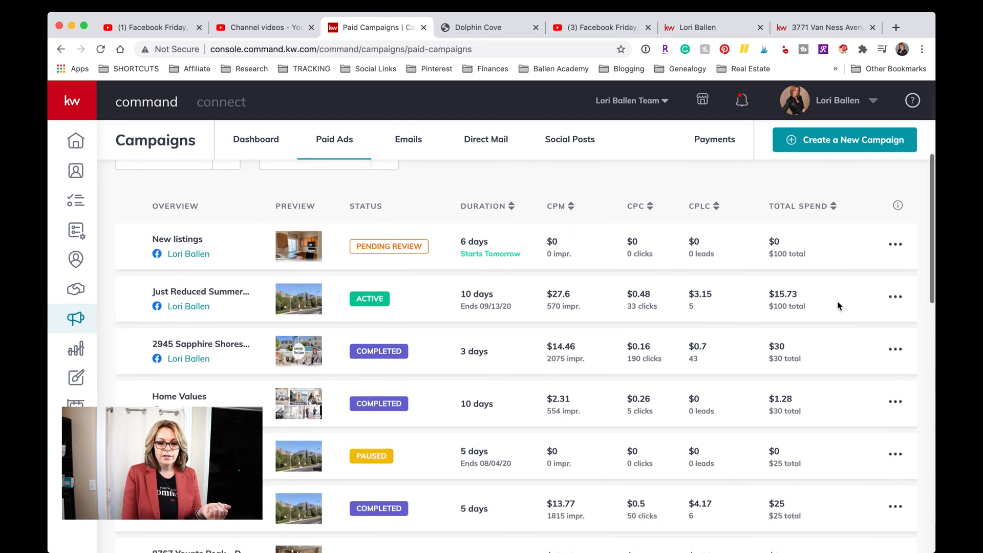
Open, close and reopen the New listings campaign's actions menu without choosing any option.
left_click(897, 296)
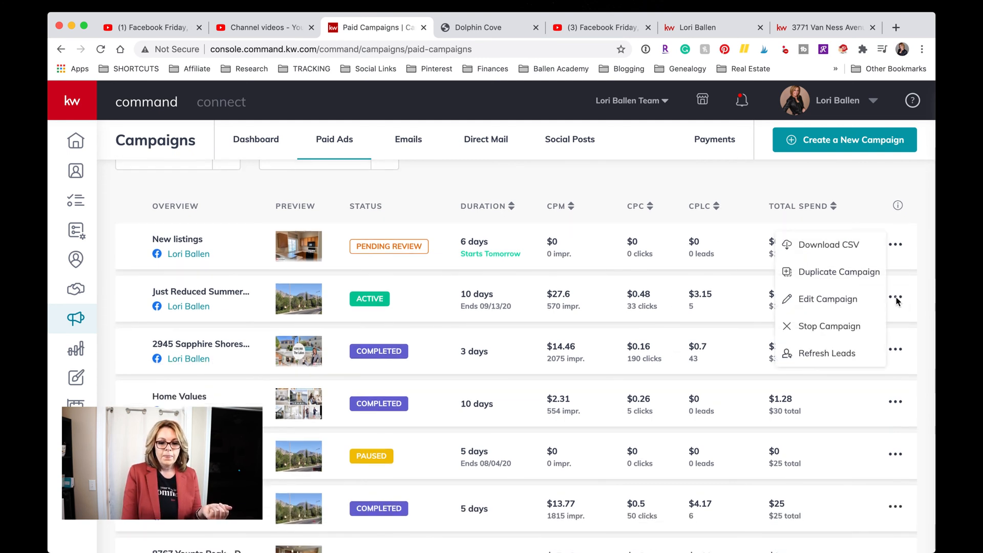
left_click(897, 300)
left_click(896, 299)
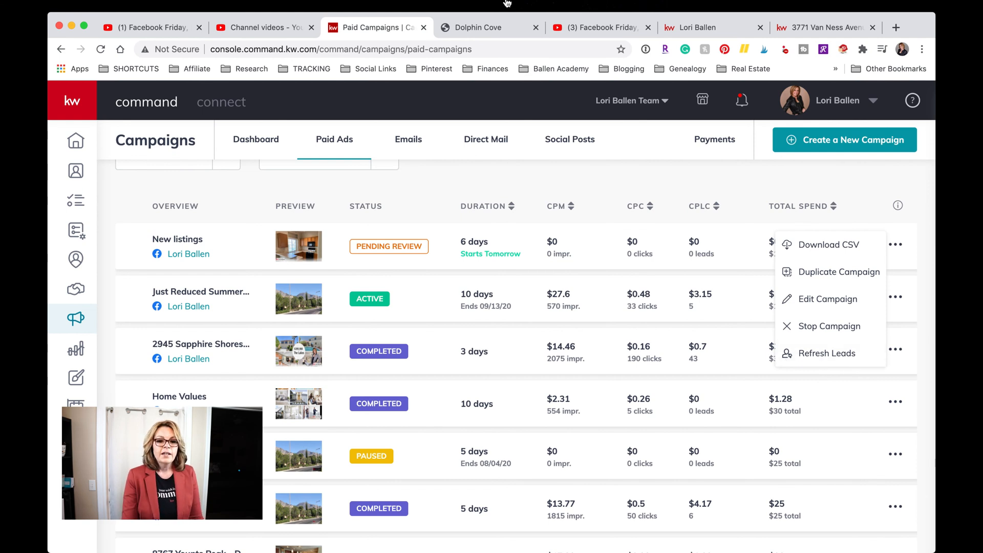
Dismiss the campaign menu and open the new Facebook lead's contact from its Lead Form Notification.
left_click(743, 105)
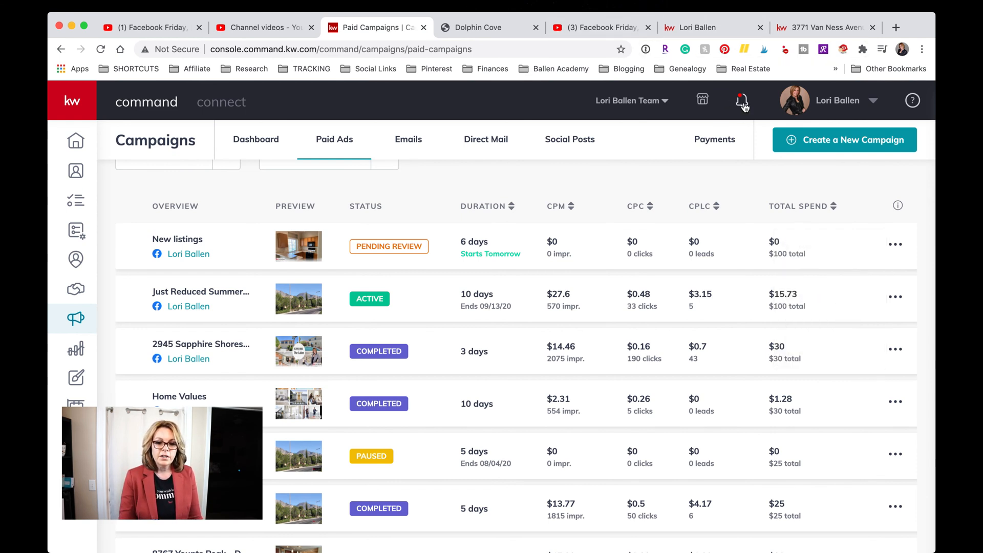
left_click(744, 105)
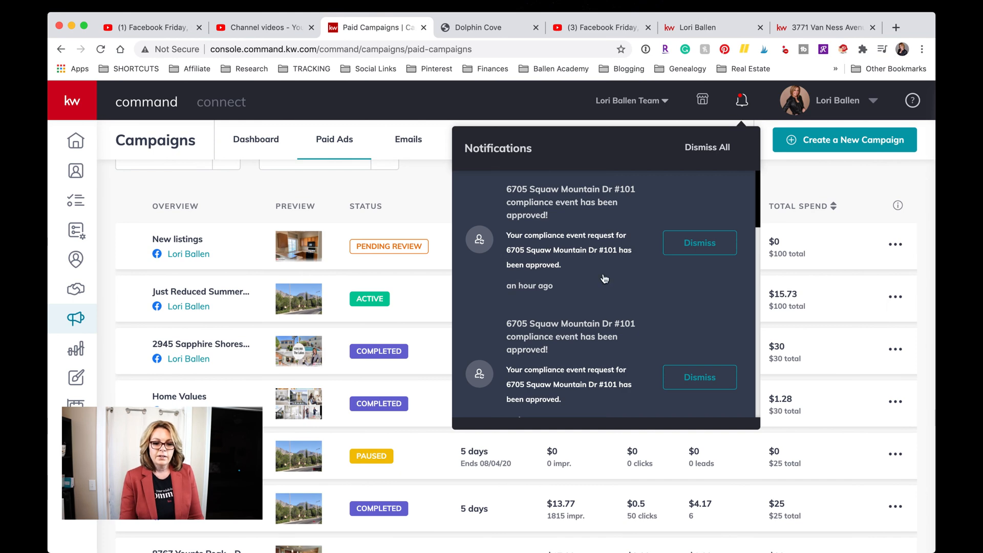
scroll(603, 287, "down", 5)
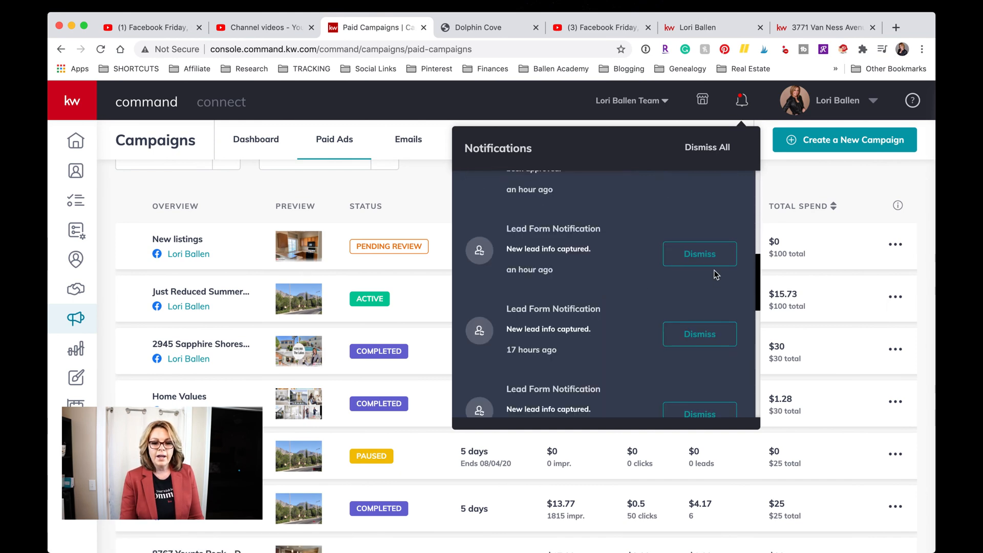
left_click(540, 235)
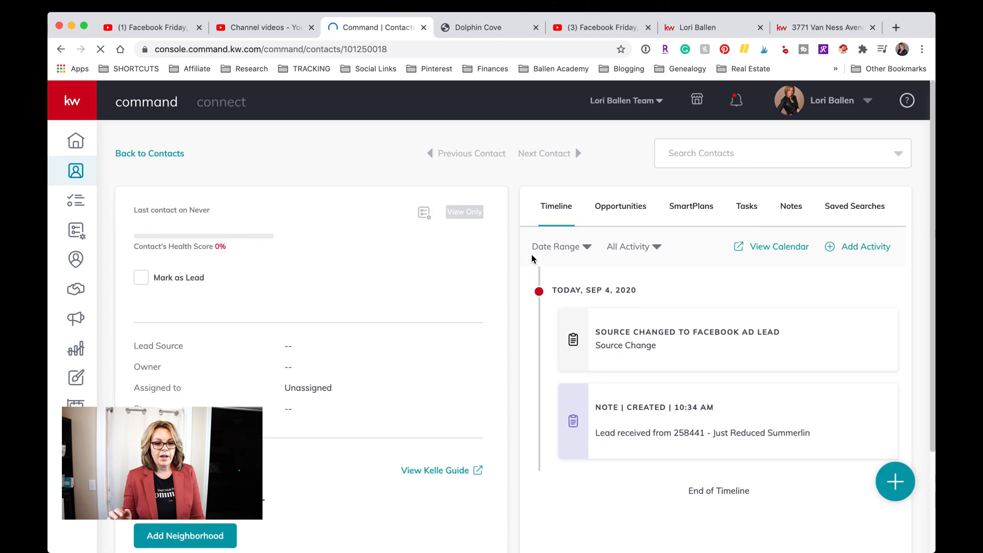
Check the lead's Facebook Ad Lead source and unassigned owner, then show its empty SmartPlans.
scroll(532, 254, "down", 1)
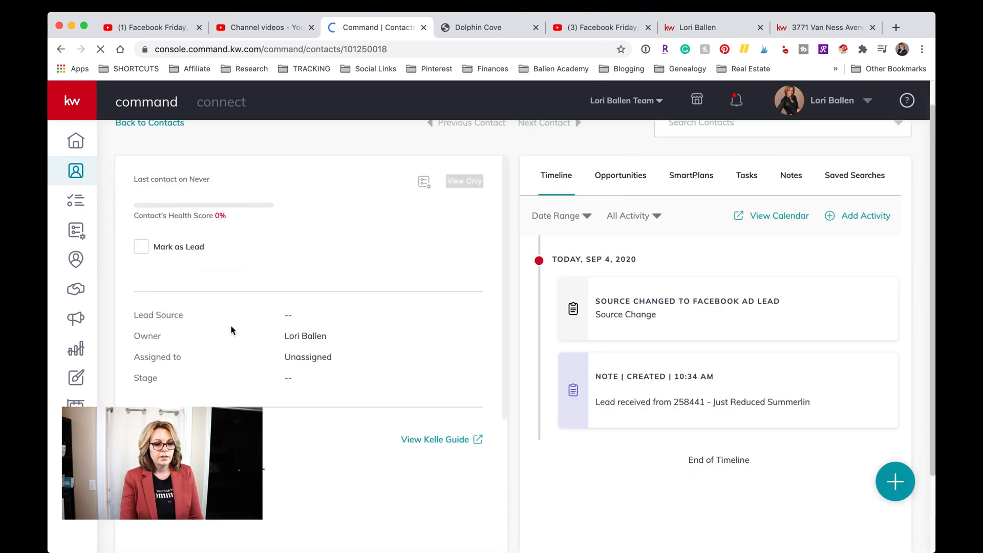
scroll(231, 331, "up", 2)
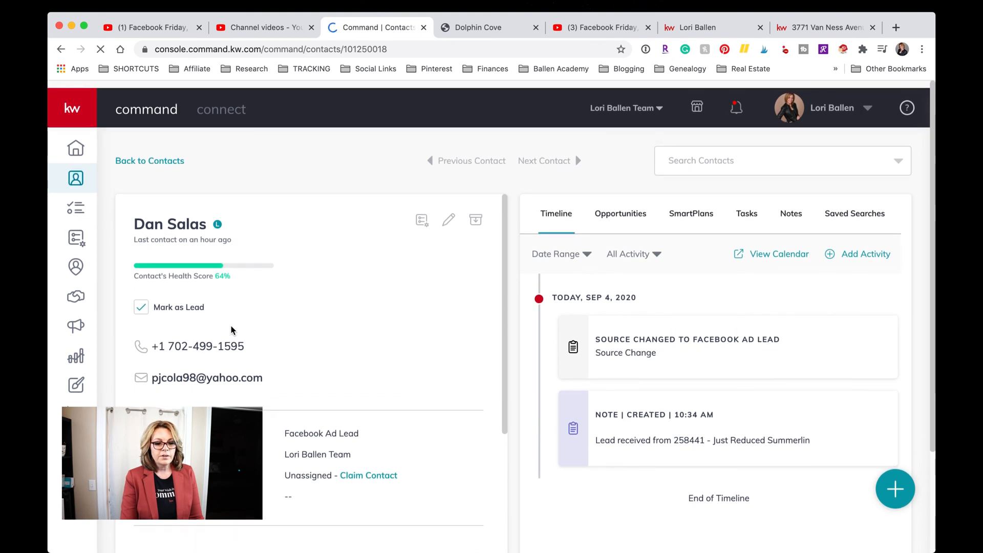
scroll(231, 330, "down", 5)
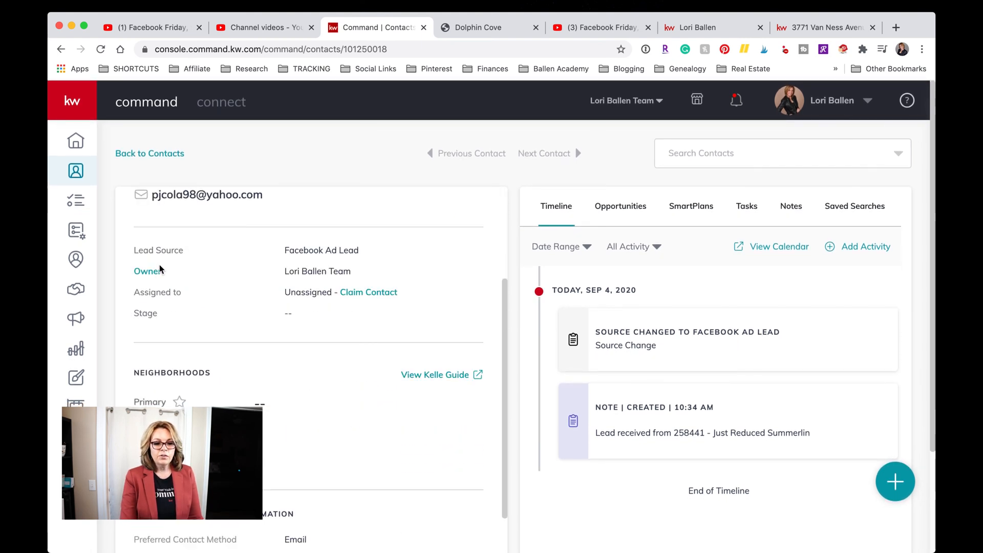
left_click_drag(361, 251, 386, 273)
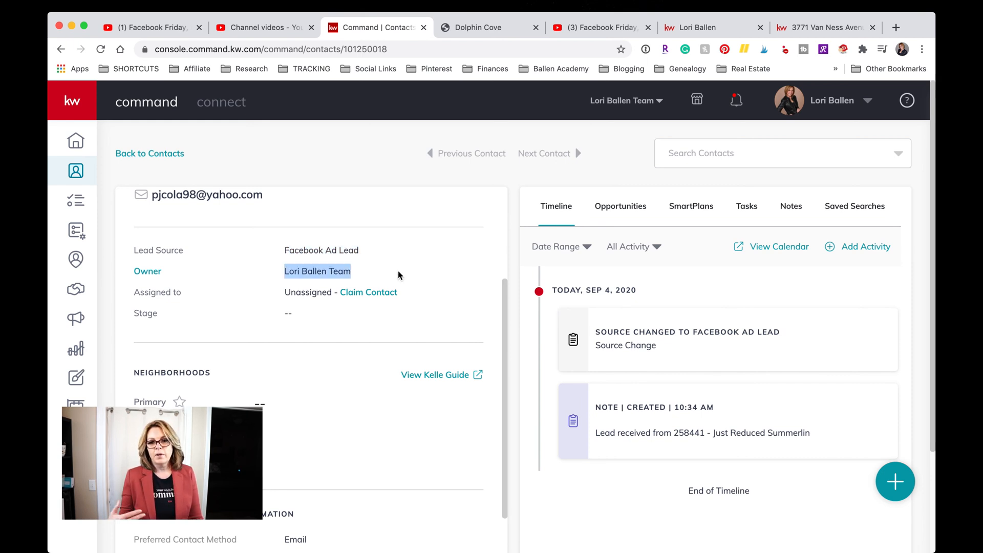
scroll(399, 275, "down", 1)
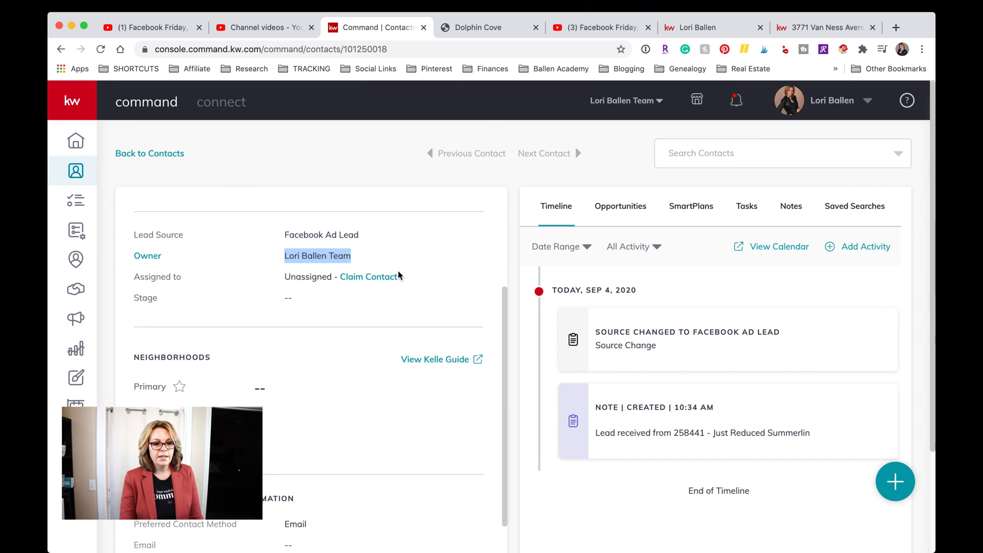
left_click(183, 291)
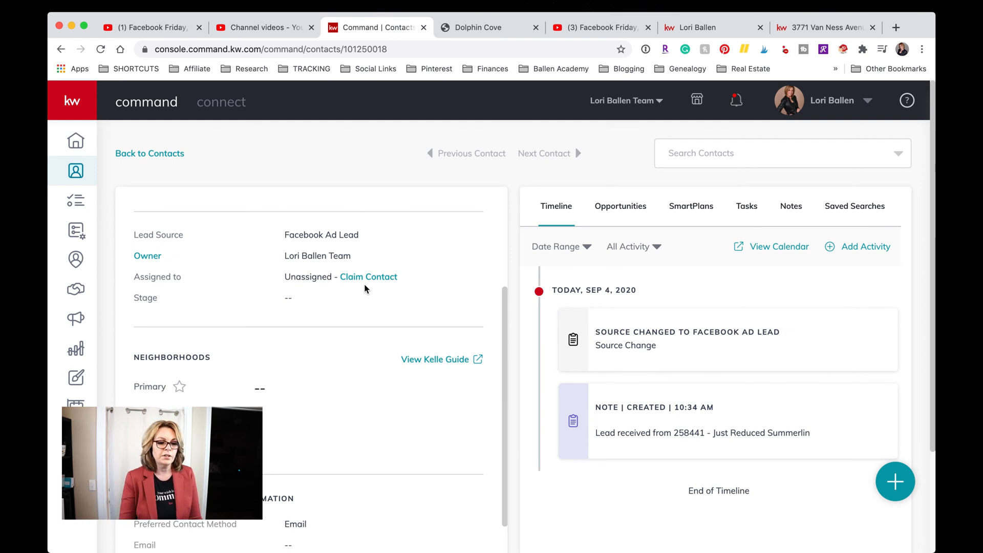
scroll(366, 287, "down", 5)
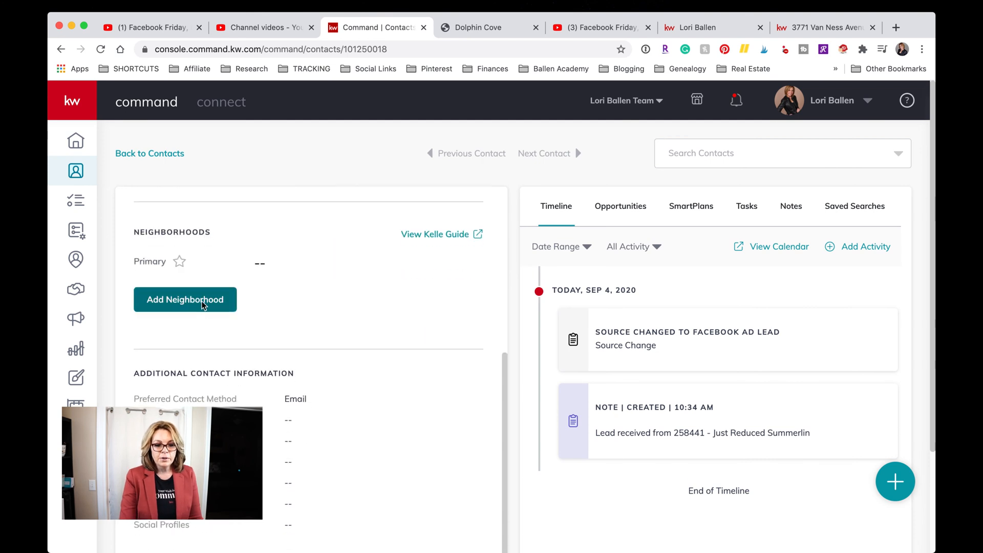
scroll(317, 280, "down", 5)
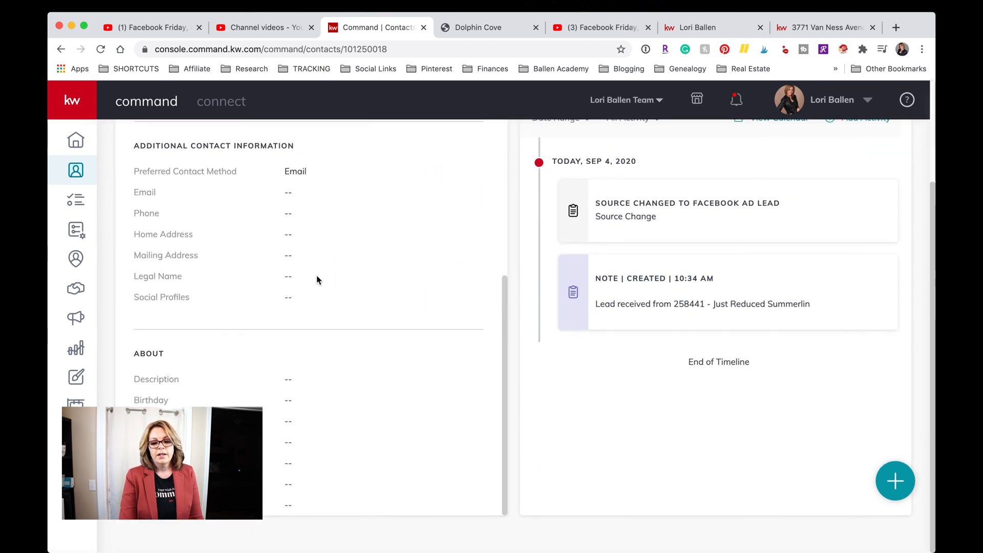
scroll(318, 280, "up", 10)
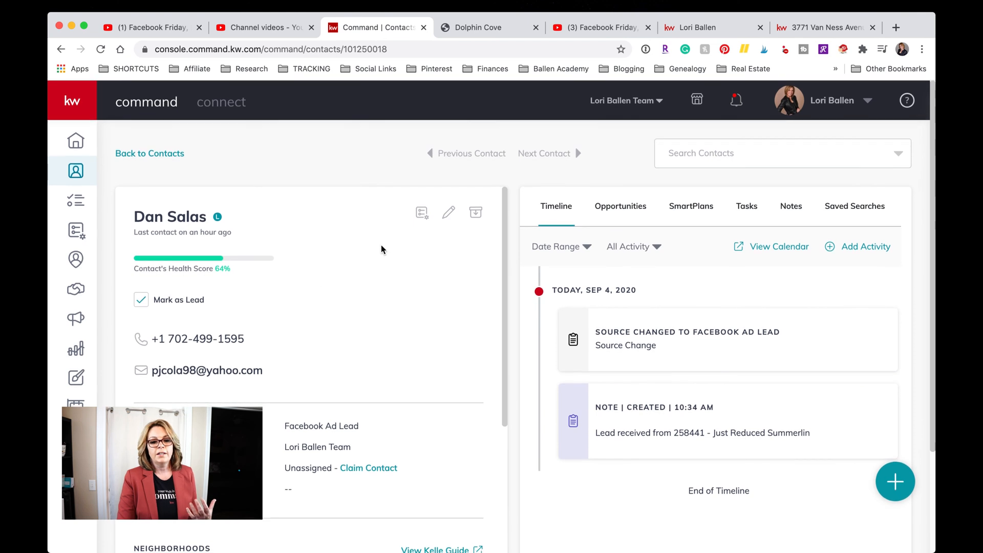
scroll(724, 329, "down", 1)
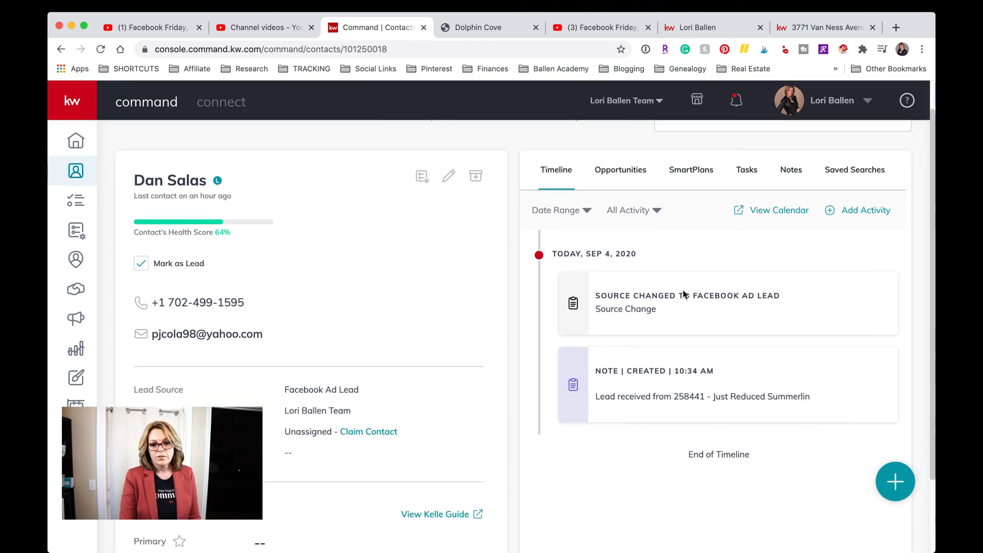
left_click(698, 175)
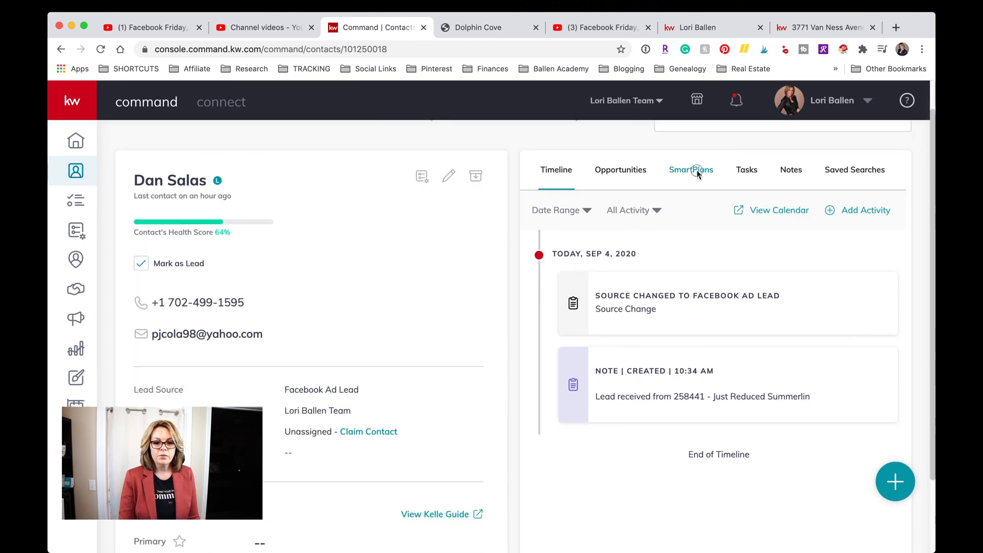
Browse the list of available SmartPlans for the lead without picking one.
left_click(701, 275)
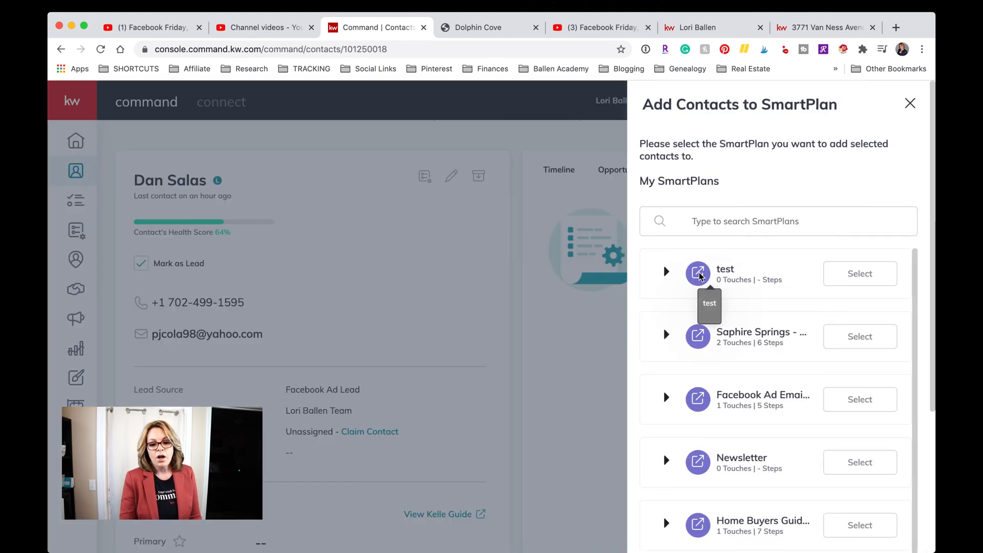
scroll(701, 276, "down", 5)
scroll(700, 276, "down", 1)
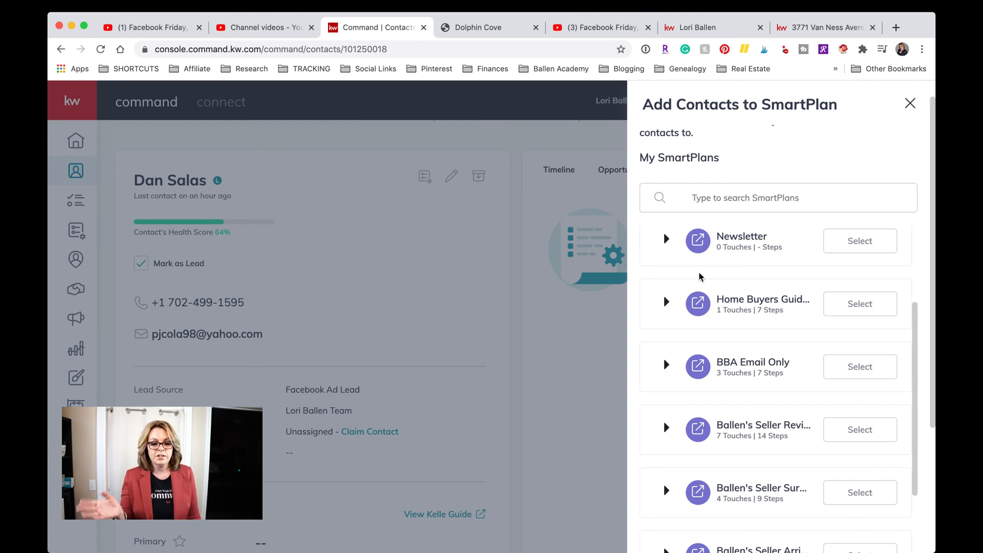
scroll(701, 277, "down", 10)
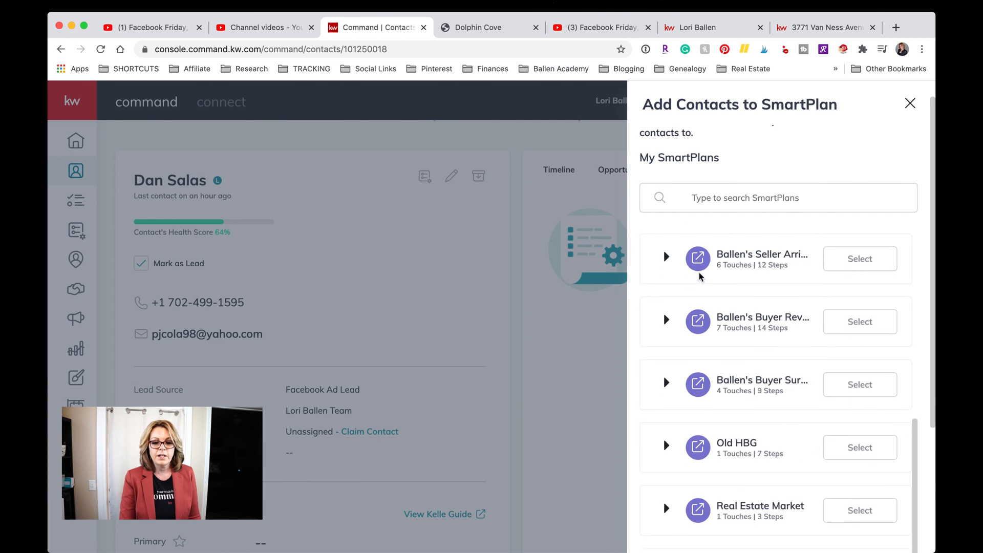
scroll(707, 381, "down", 3)
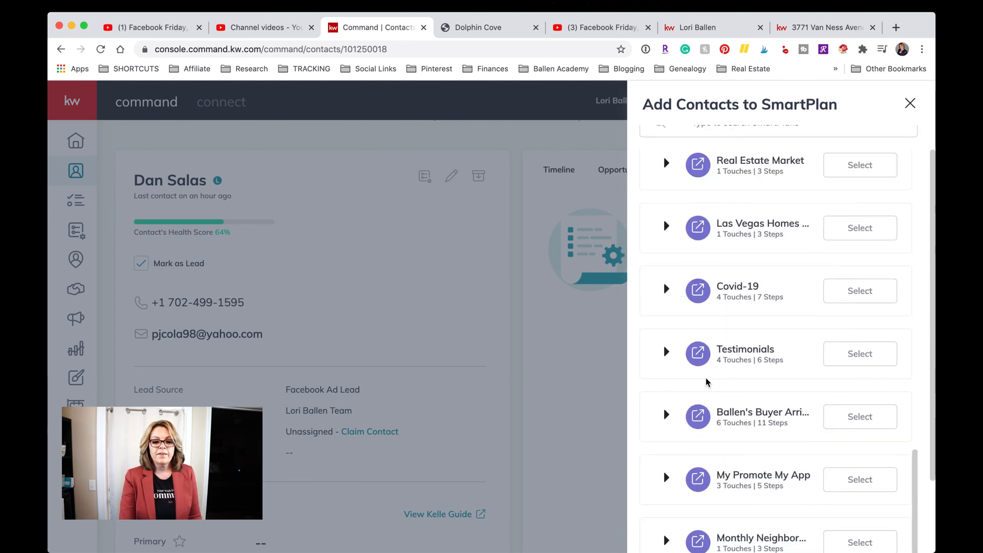
scroll(706, 382, "up", 4)
scroll(707, 381, "up", 5)
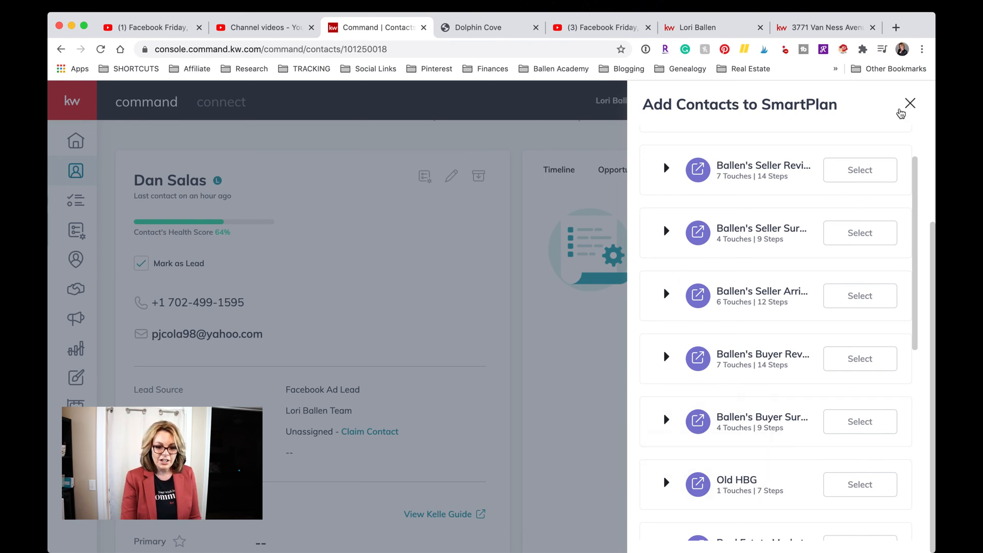
Close the SmartPlan panel and return to the Dolphin Cove $420,000 listing landing page.
left_click(909, 104)
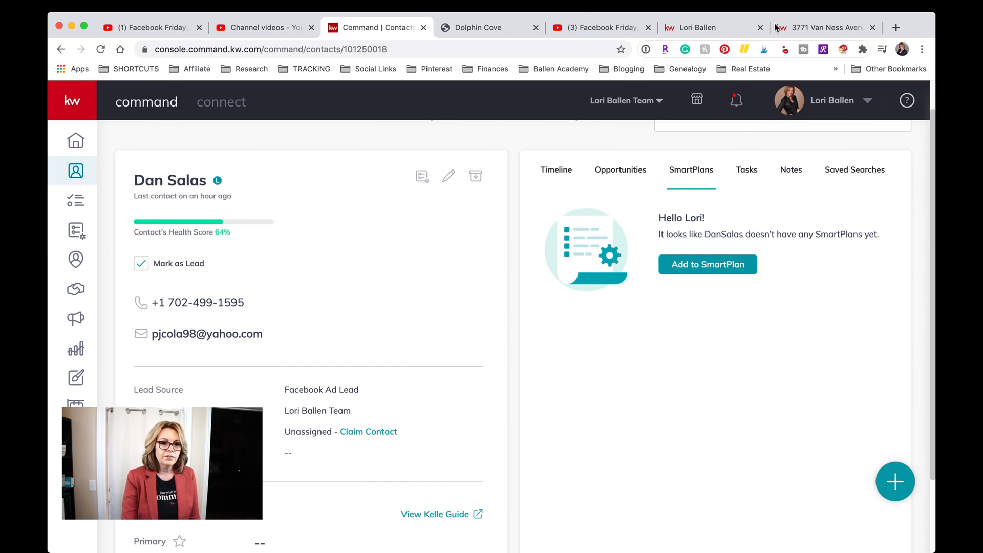
key("ctrl+Tab")
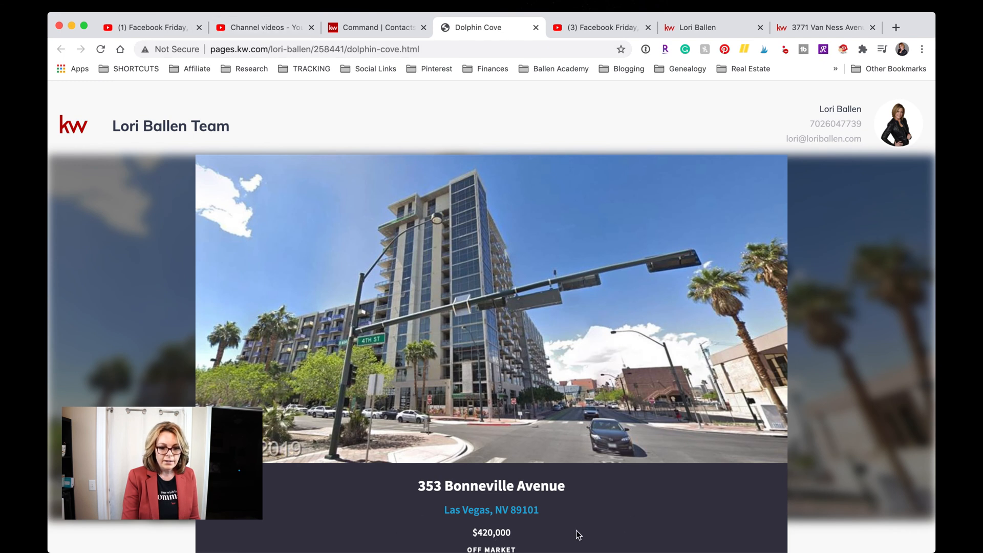
left_click(690, 532)
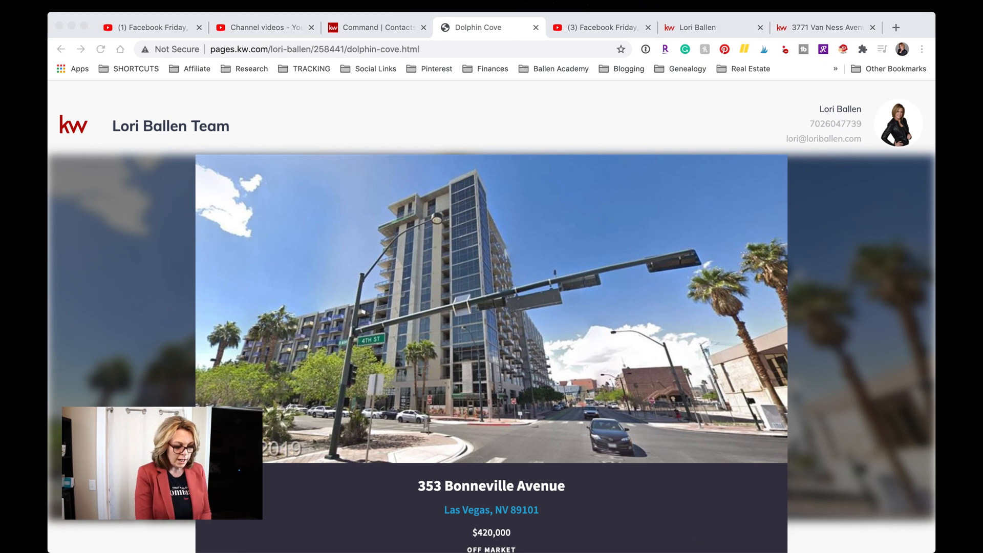